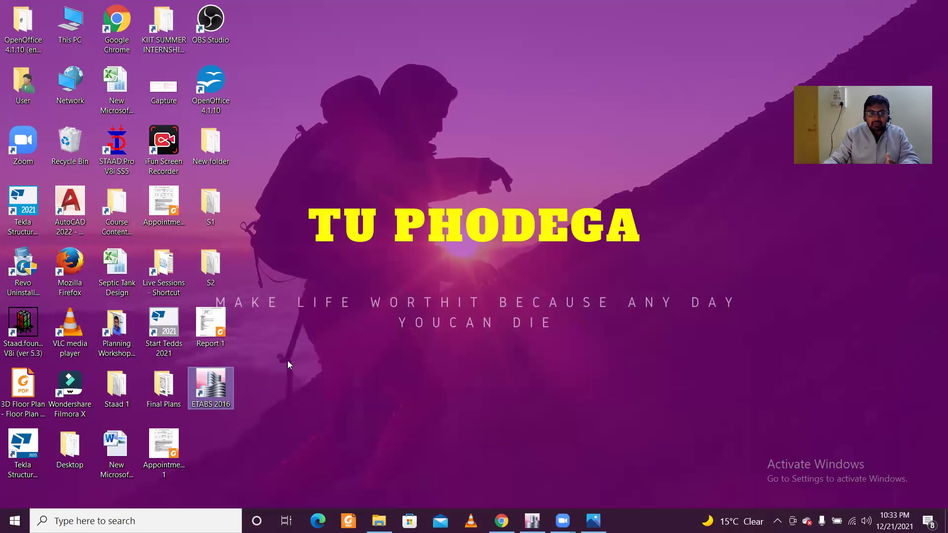
right_click(288, 361)
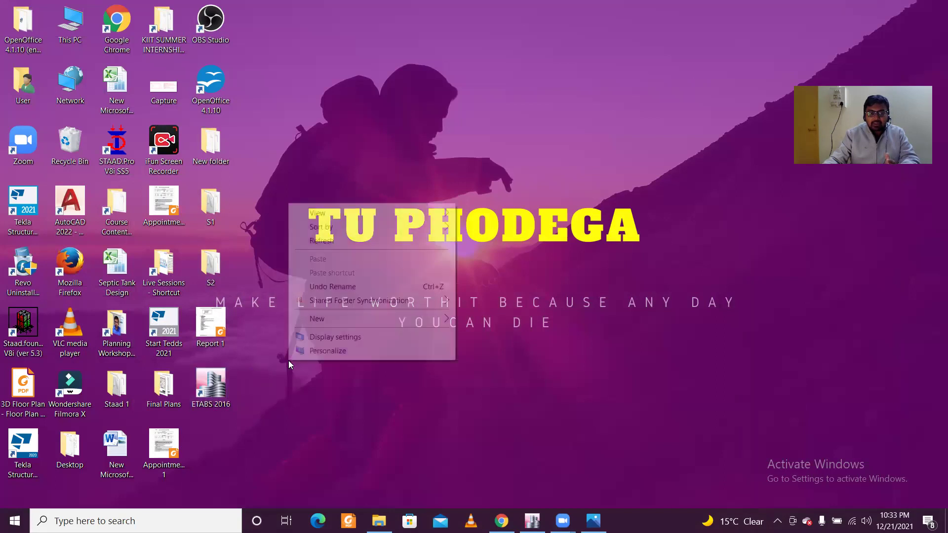
click(310, 245)
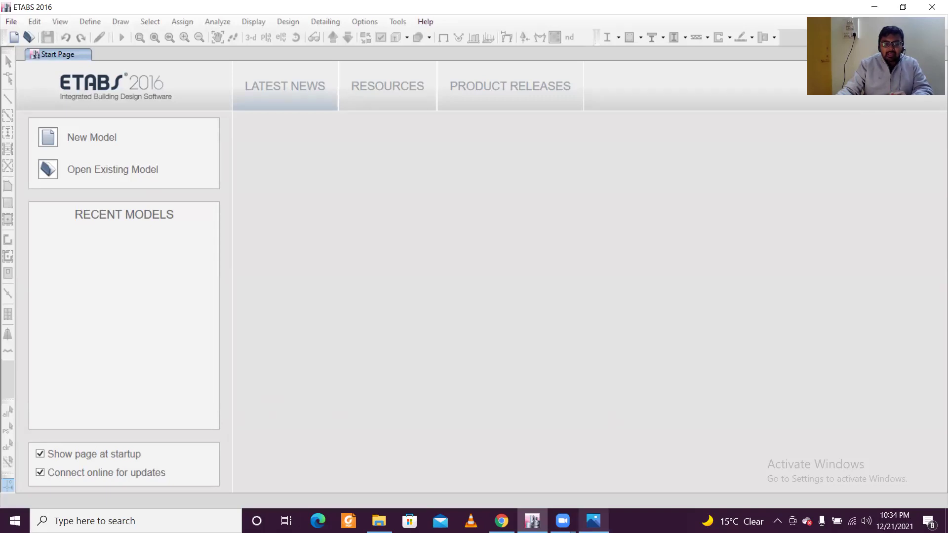
Check the sample beam column plan in the image viewer, and start a new model in ETABS.
key(alt+Tab)
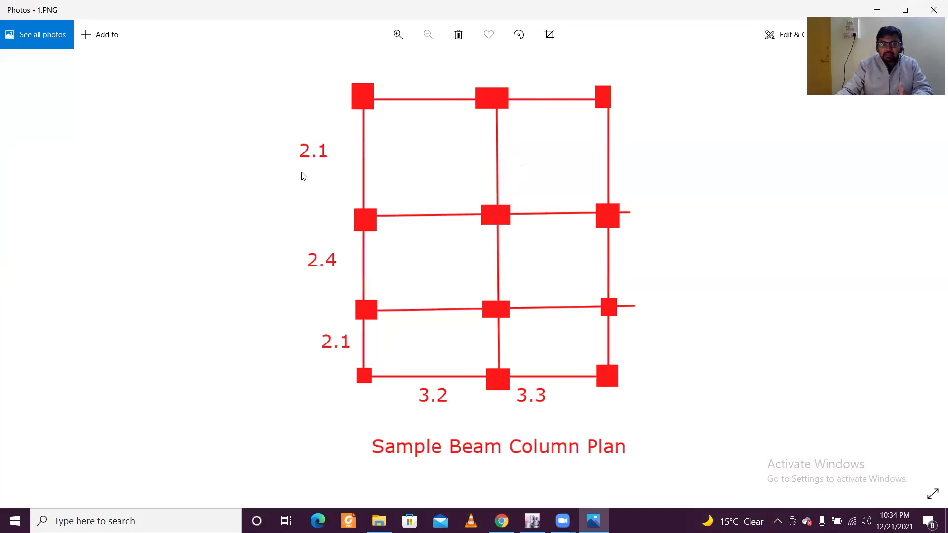
click(594, 521)
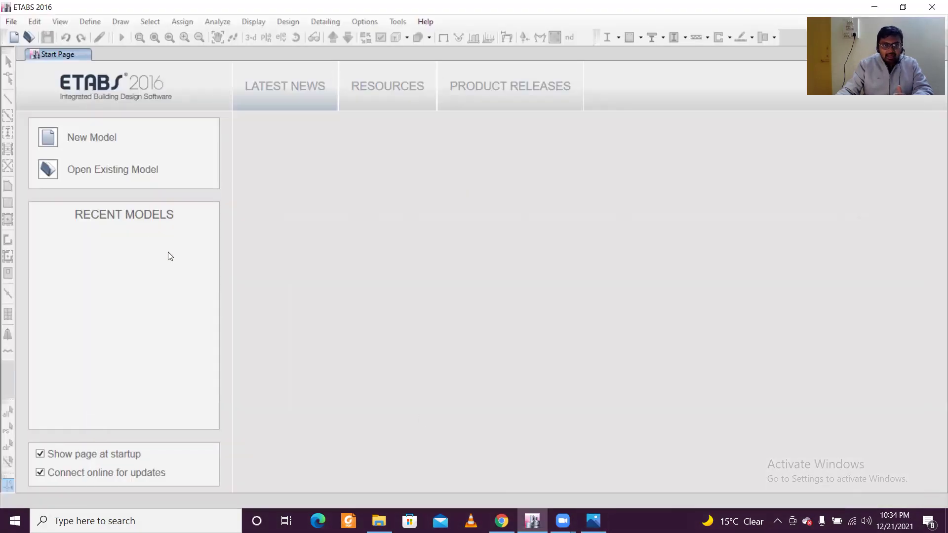
click(9, 23)
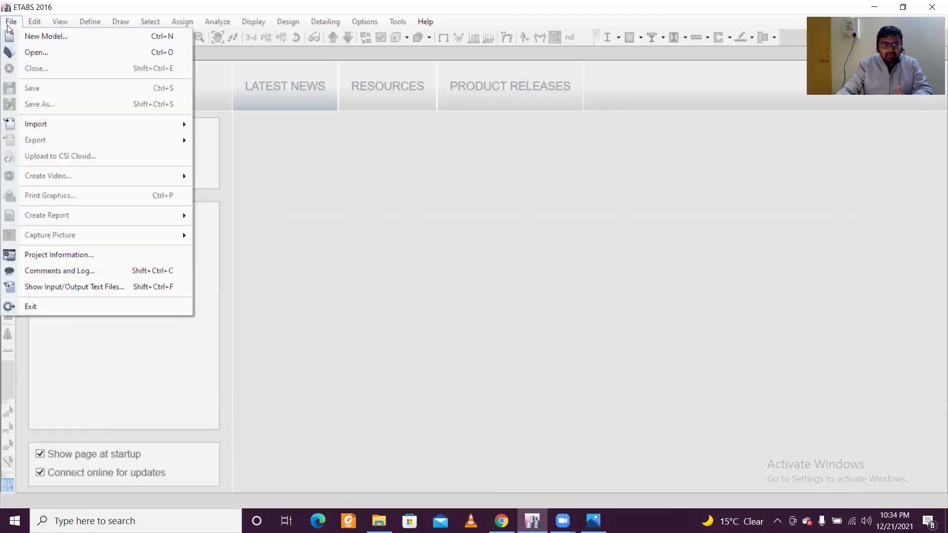
click(59, 39)
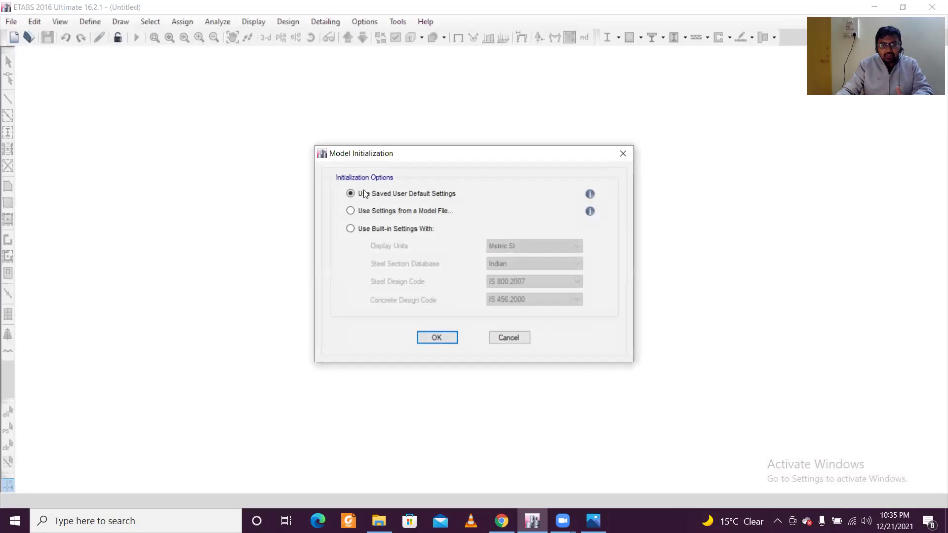
Initialize the model with built-in settings: Metric SI units, Indian steel sections, IS 800:2007 steel design and IS 456:2000 concrete design codes.
click(391, 231)
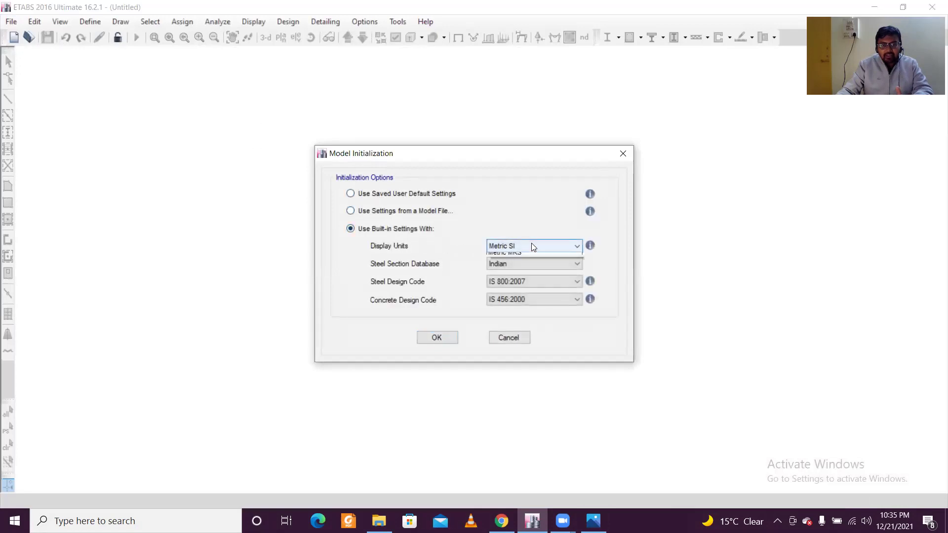
click(533, 246)
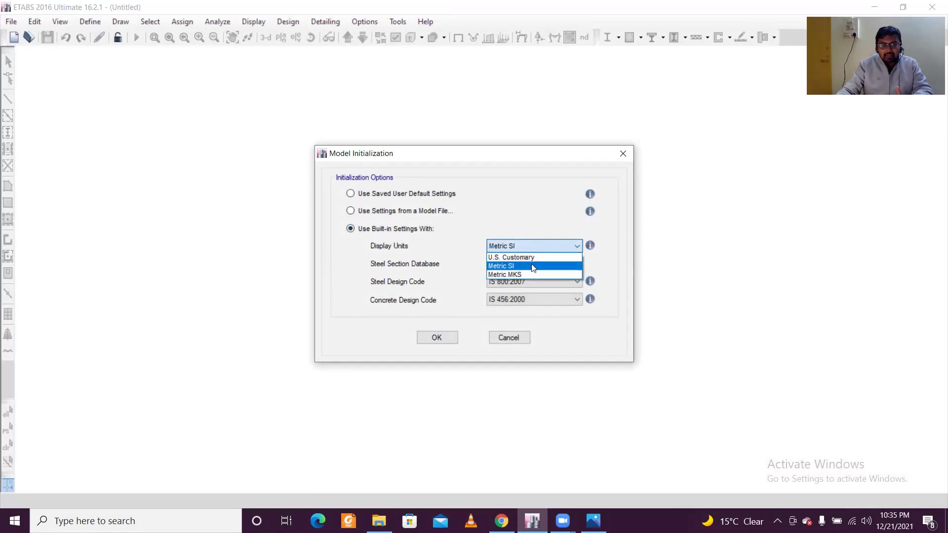
click(532, 266)
click(528, 263)
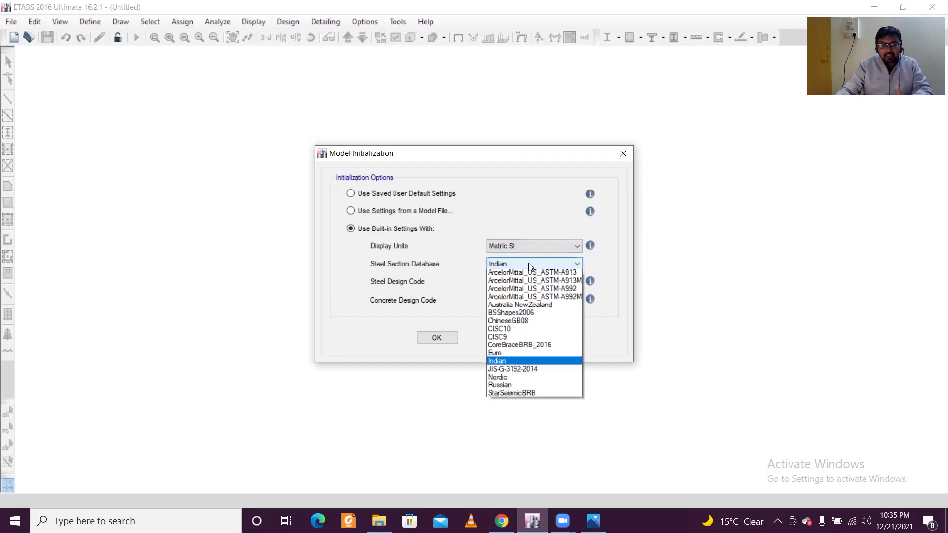
click(529, 263)
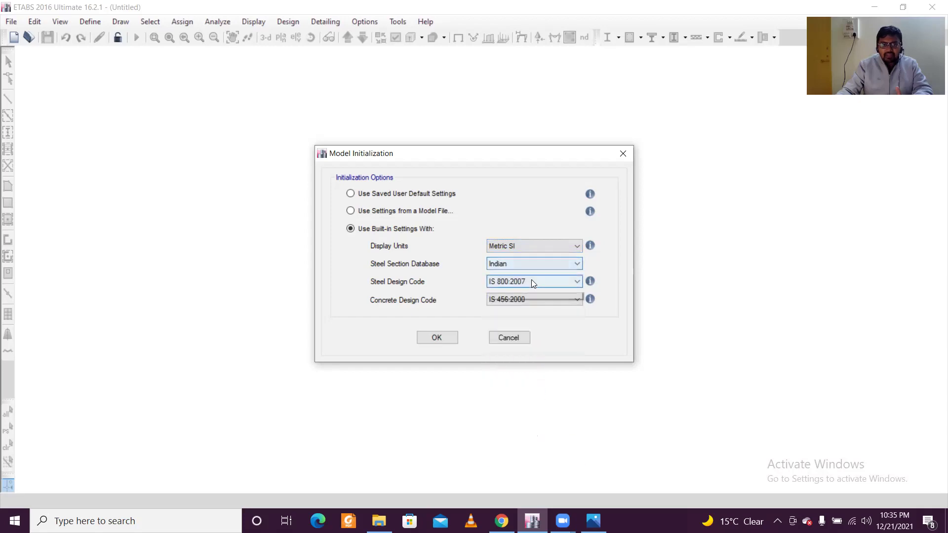
click(531, 279)
click(531, 281)
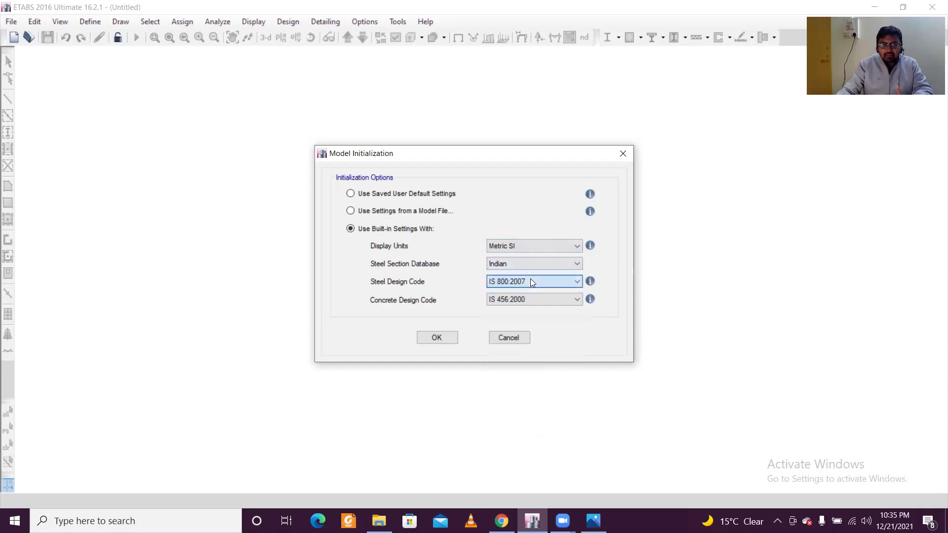
click(521, 299)
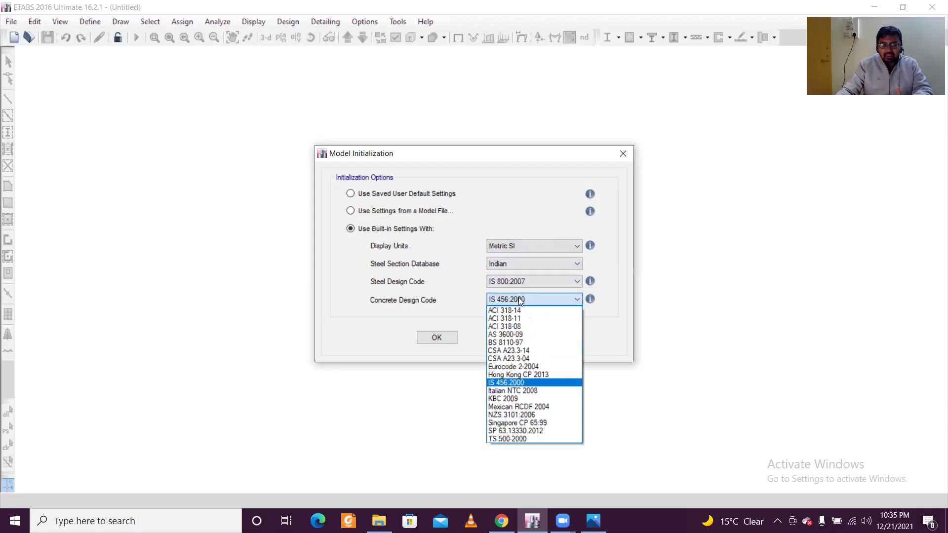
click(520, 300)
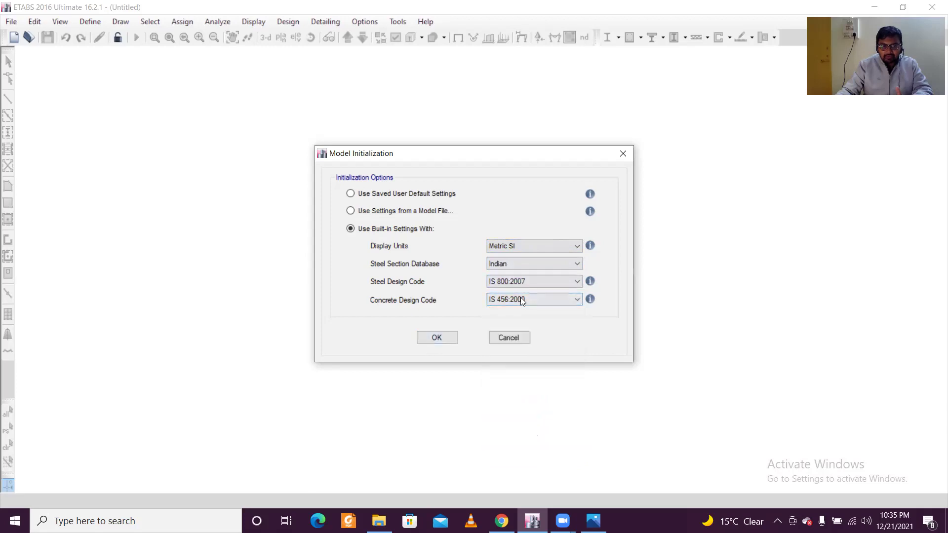
click(444, 336)
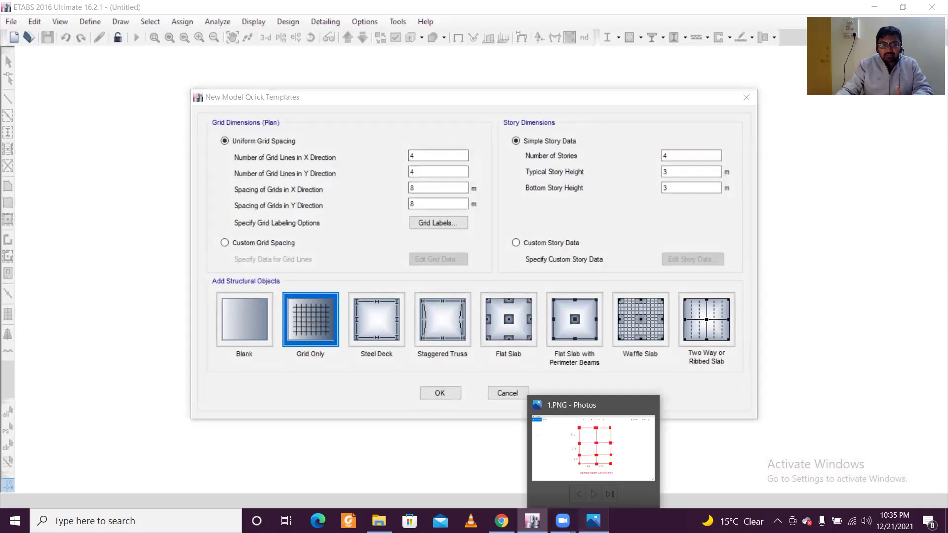
Choose custom grid spacing for the new model and open its grid line data for editing.
click(593, 521)
key(alt+Tab)
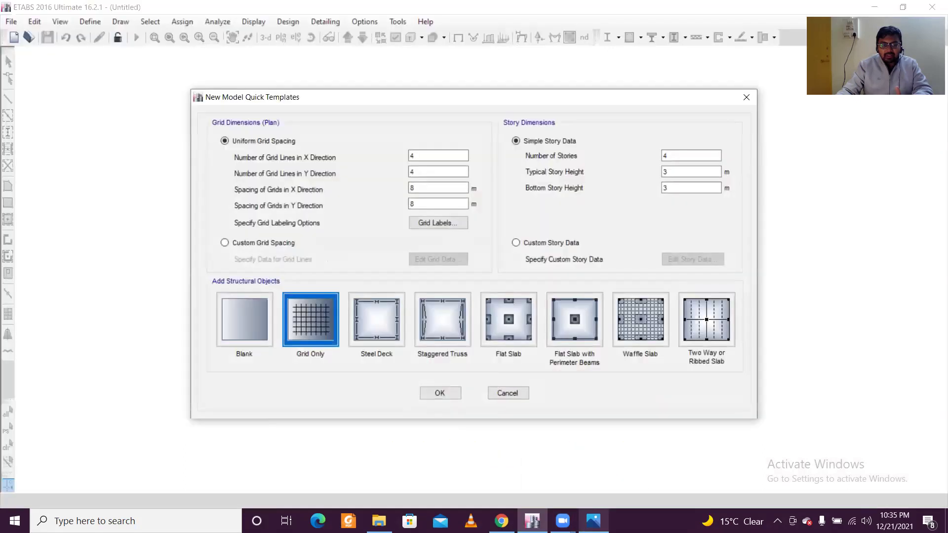
click(268, 249)
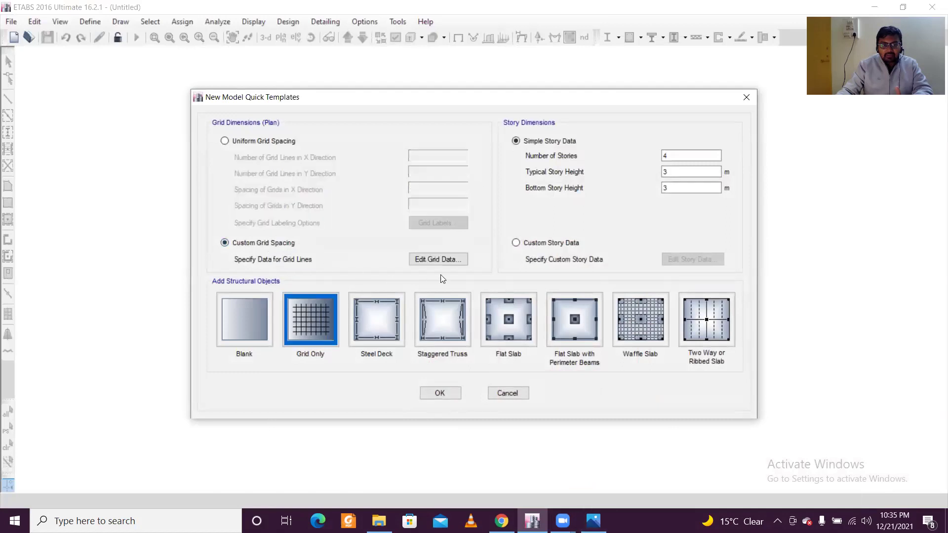
click(453, 259)
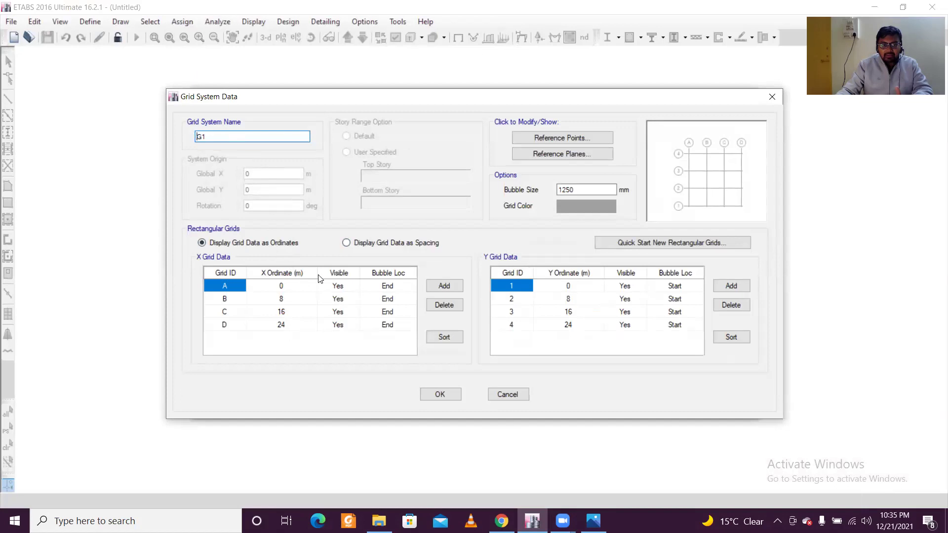
Set the X ordinate of grid line B to 3.2 m, following the first bay of the sample plan.
click(593, 522)
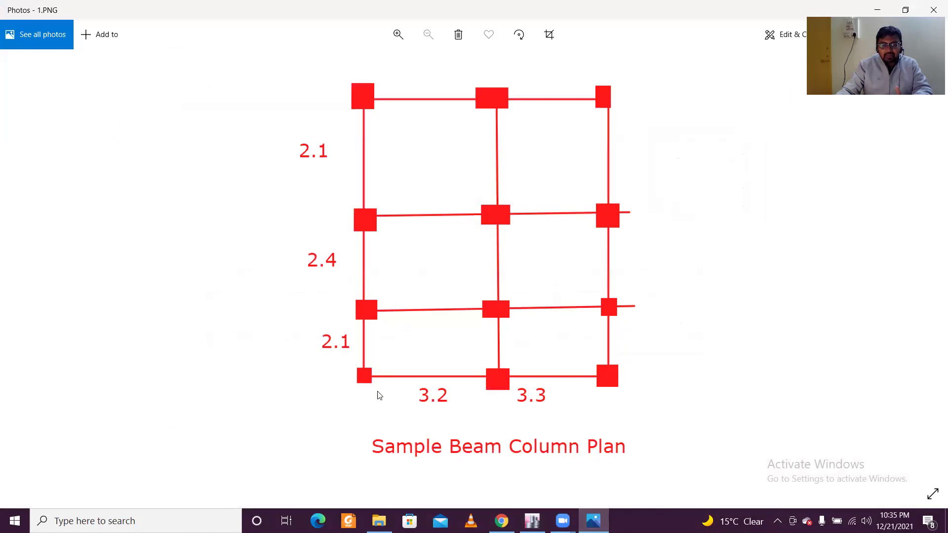
click(532, 521)
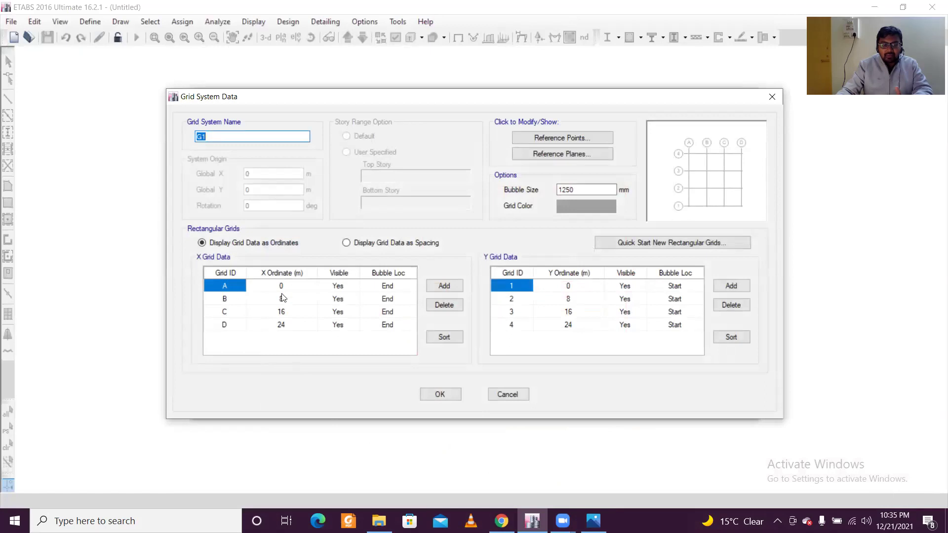
click(594, 521)
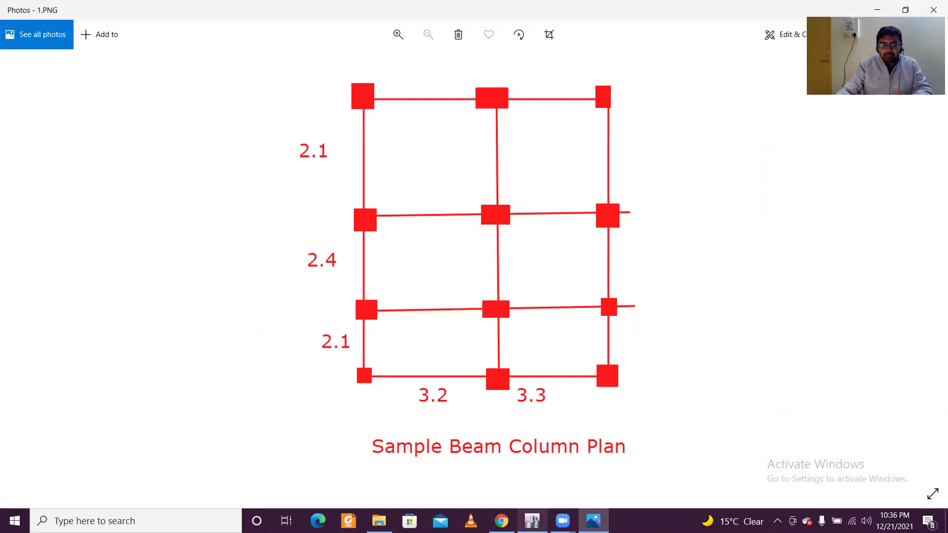
click(533, 521)
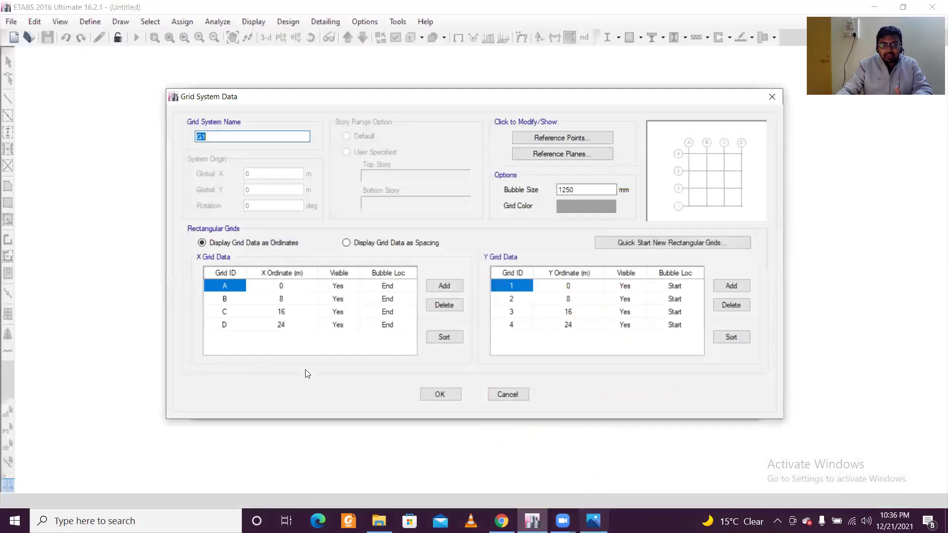
click(285, 301)
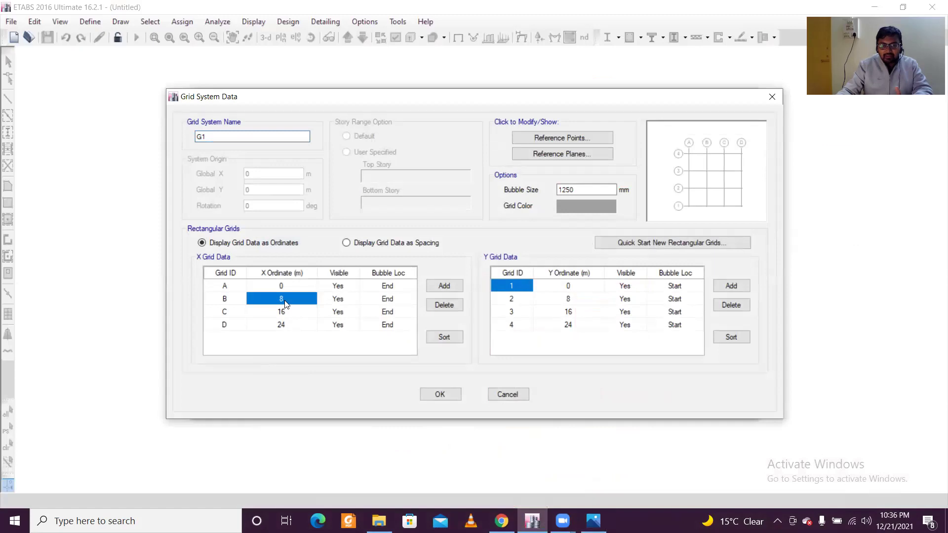
click(594, 521)
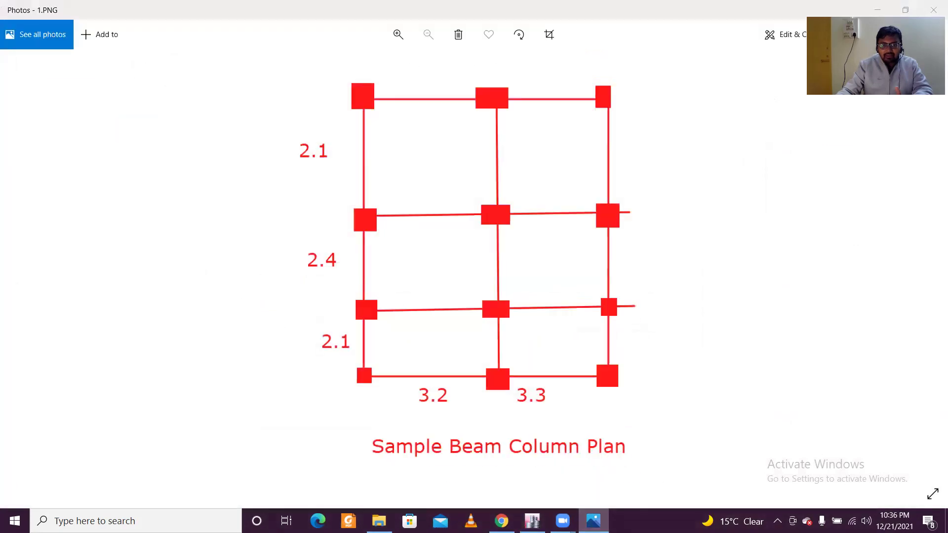
key(alt+Tab)
text(3.2)
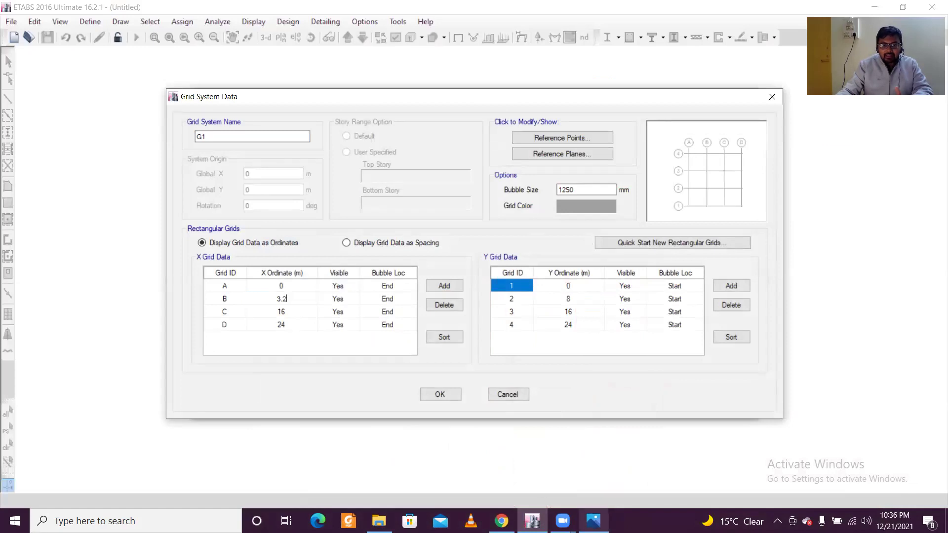
Set the X ordinate of grid line C to 3.2+3.3 m and delete grid line D from the X grid data.
click(594, 521)
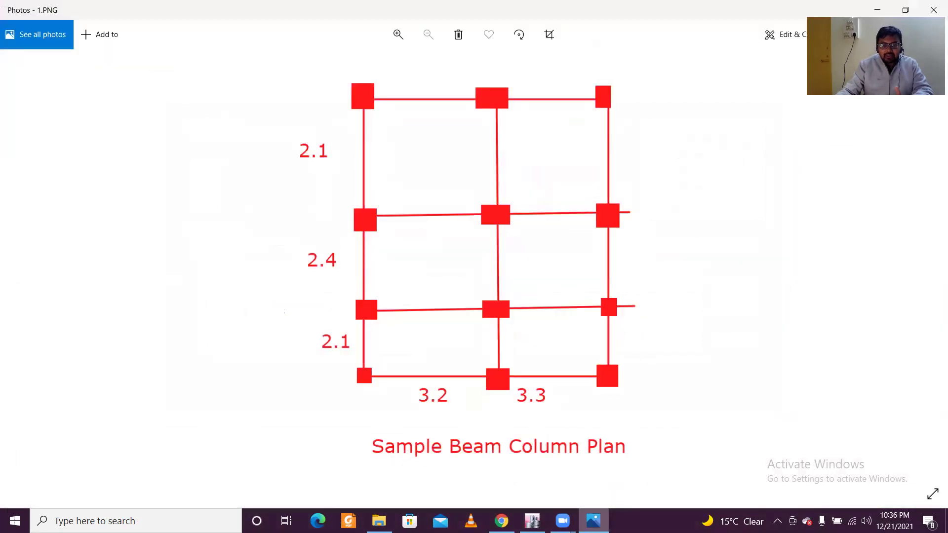
key(alt+Tab)
click(284, 314)
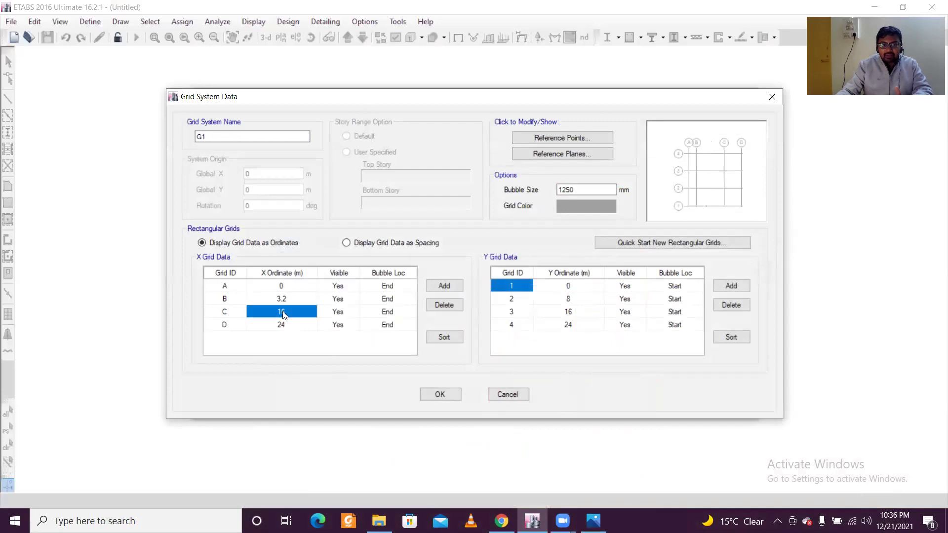
text(3.2+3.3)
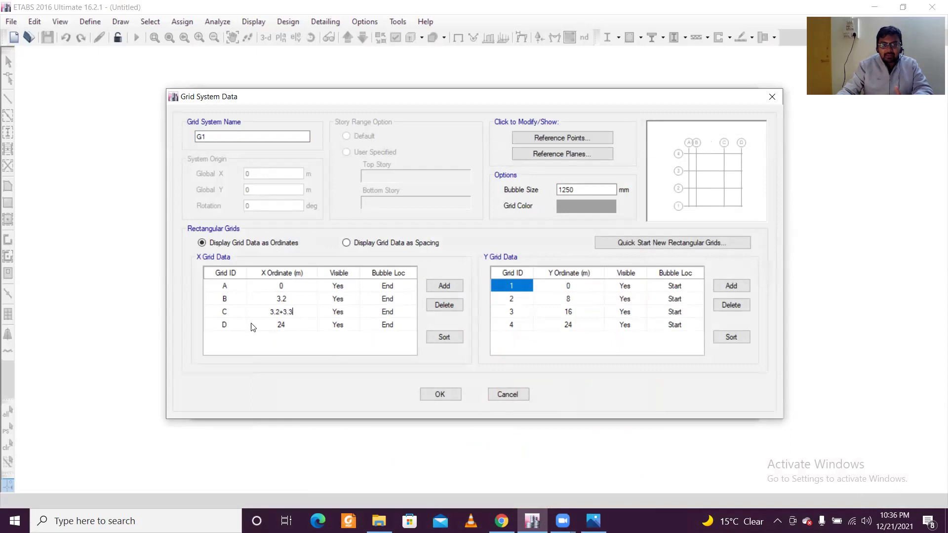
click(225, 328)
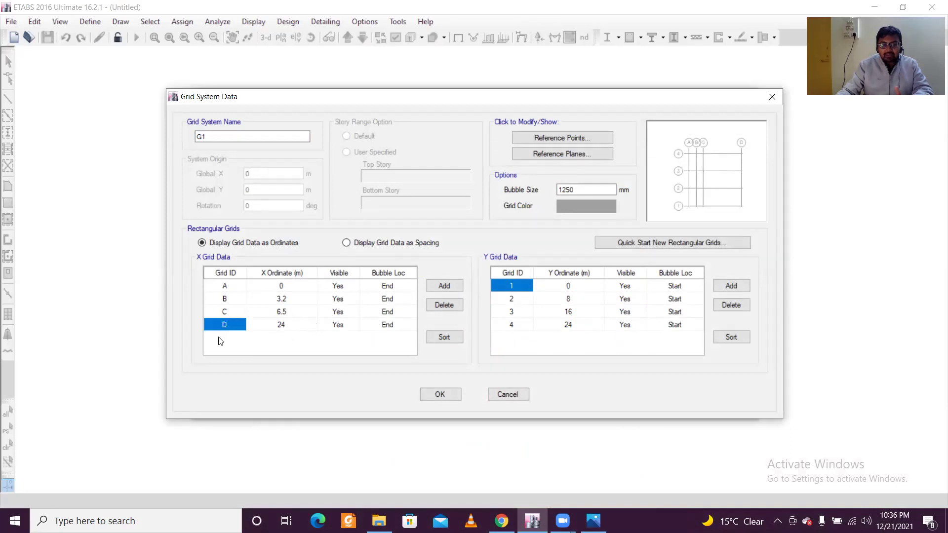
click(447, 305)
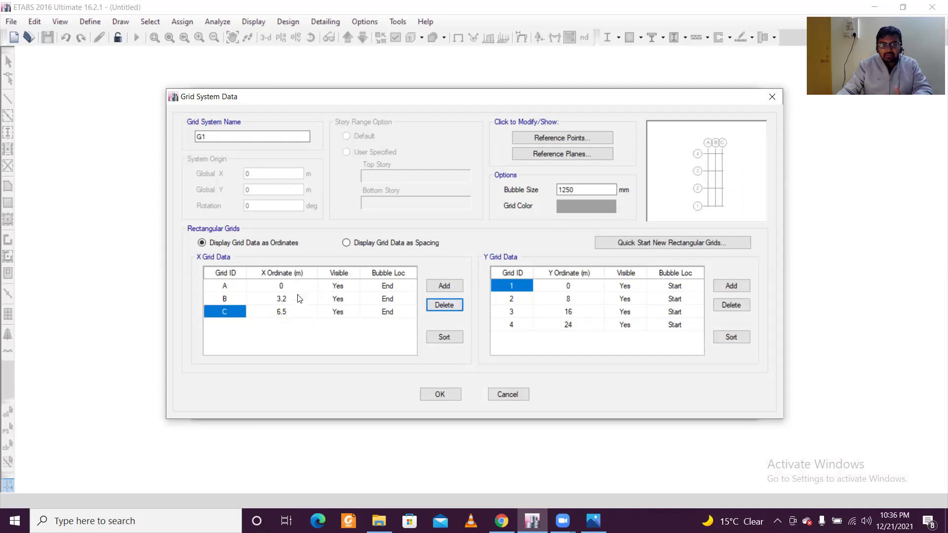
Check the plan's vertical bay dimensions and set the Y ordinate of grid line 2 to 2.1 m.
click(593, 521)
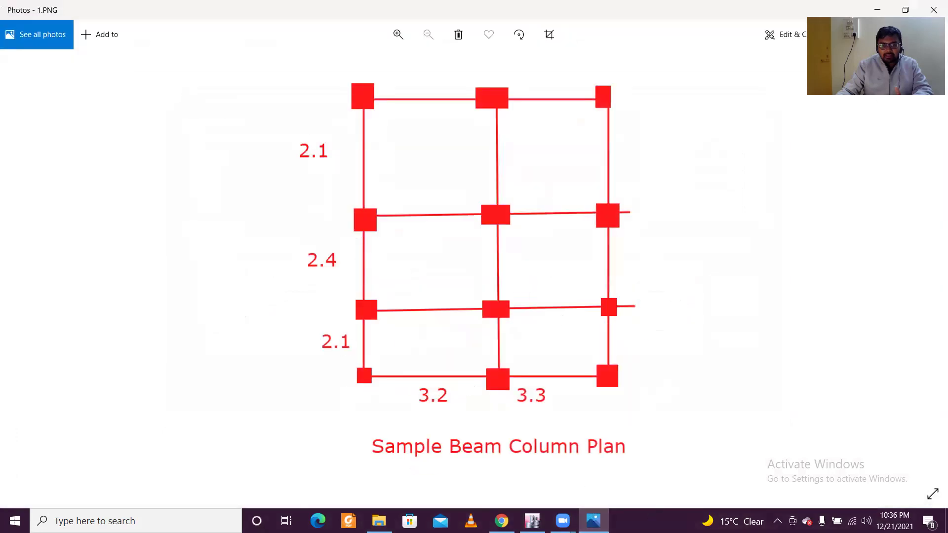
key(alt+Tab)
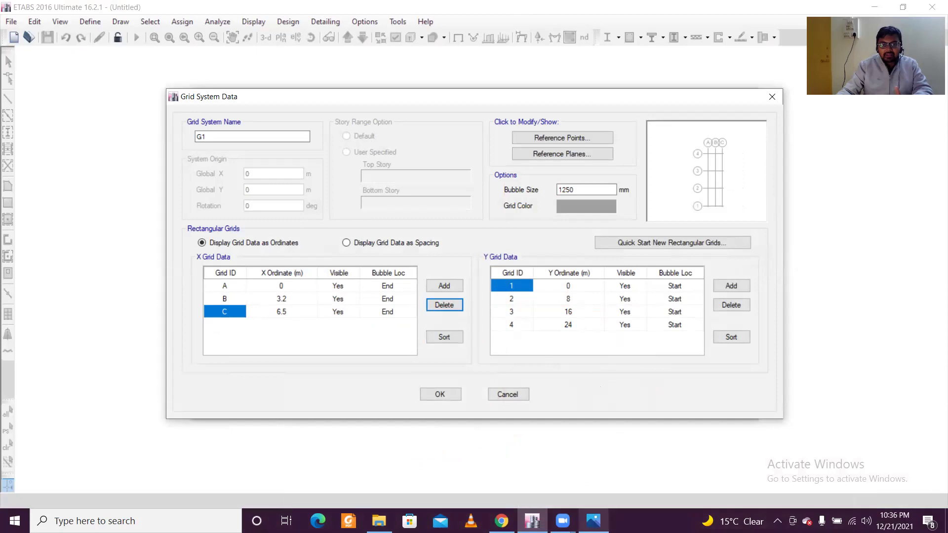
click(593, 521)
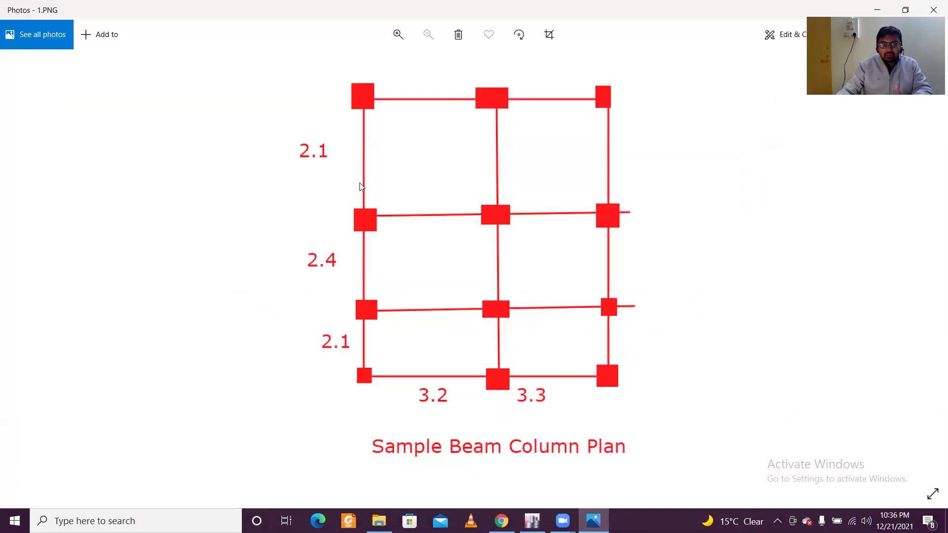
key(alt+Tab)
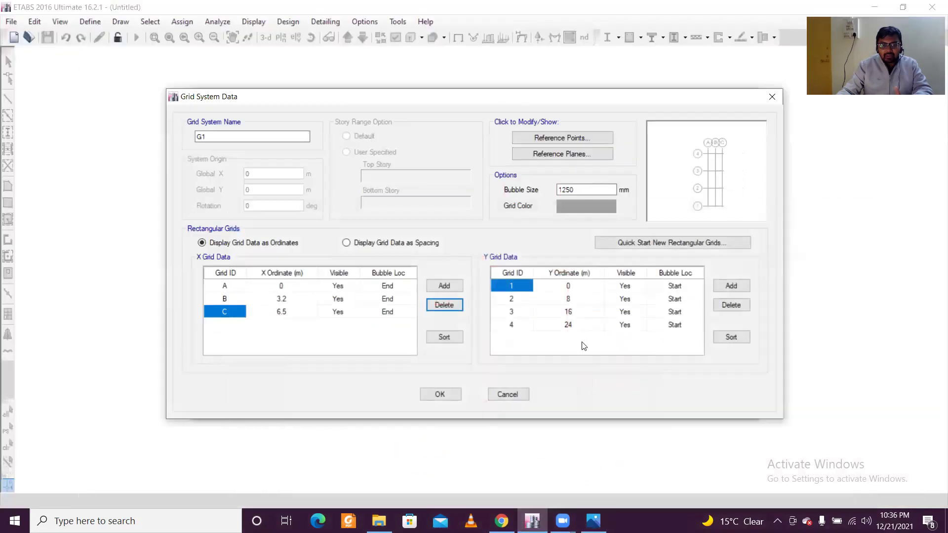
click(514, 300)
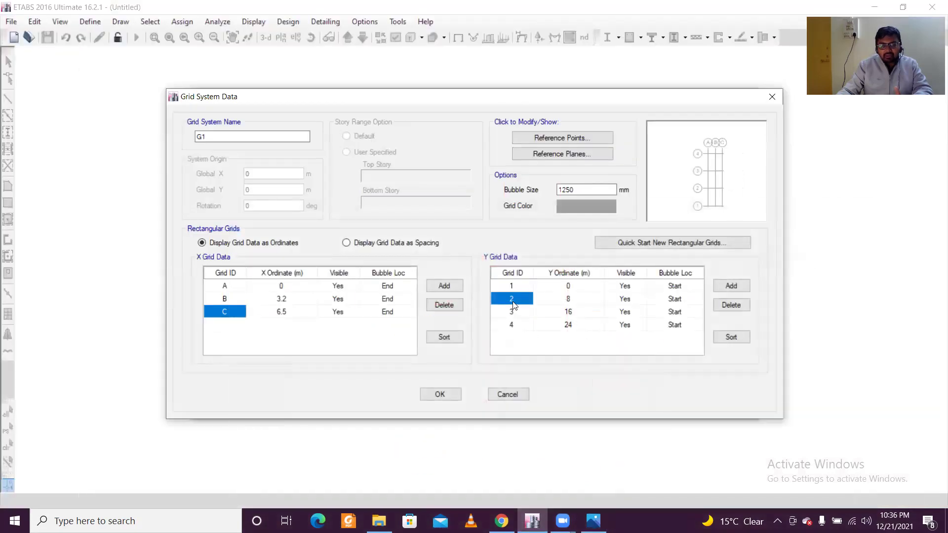
click(593, 522)
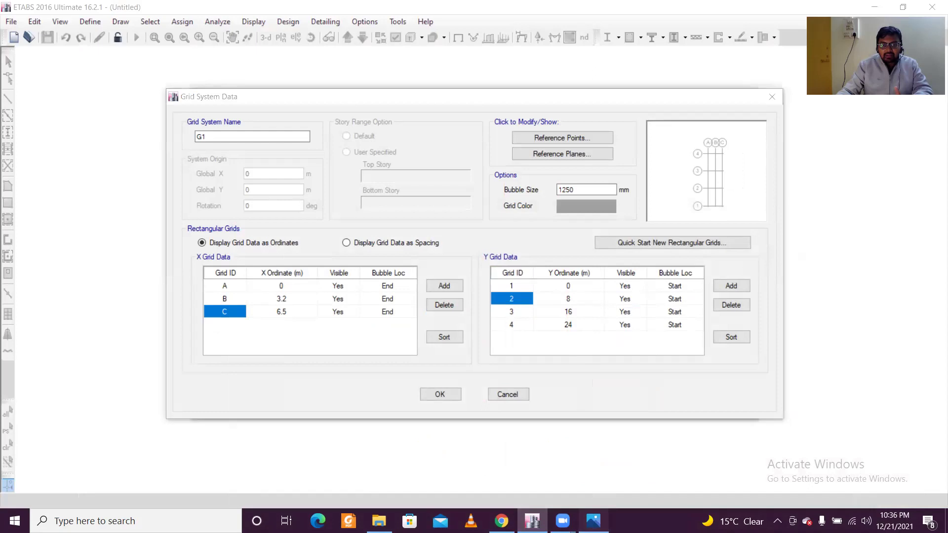
key(alt+Tab)
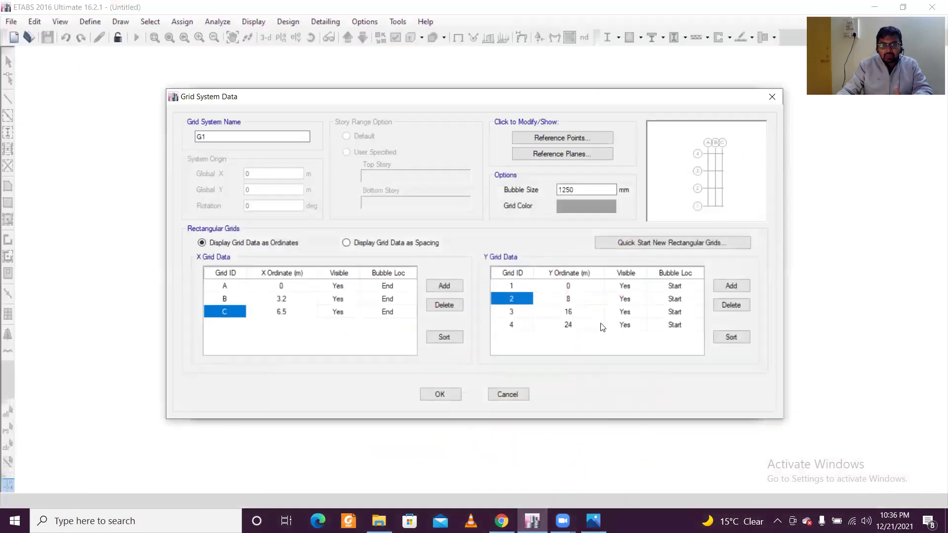
click(570, 303)
text(2.)
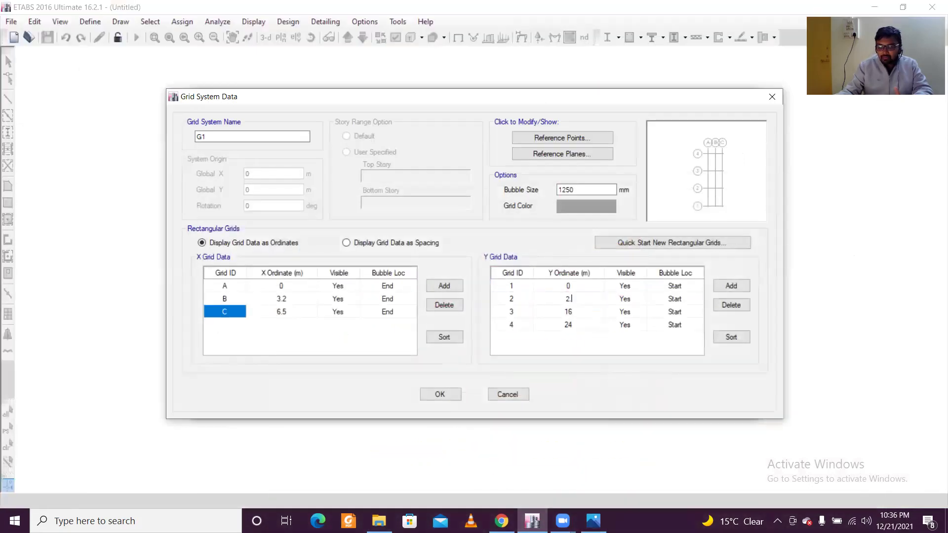
text(1)
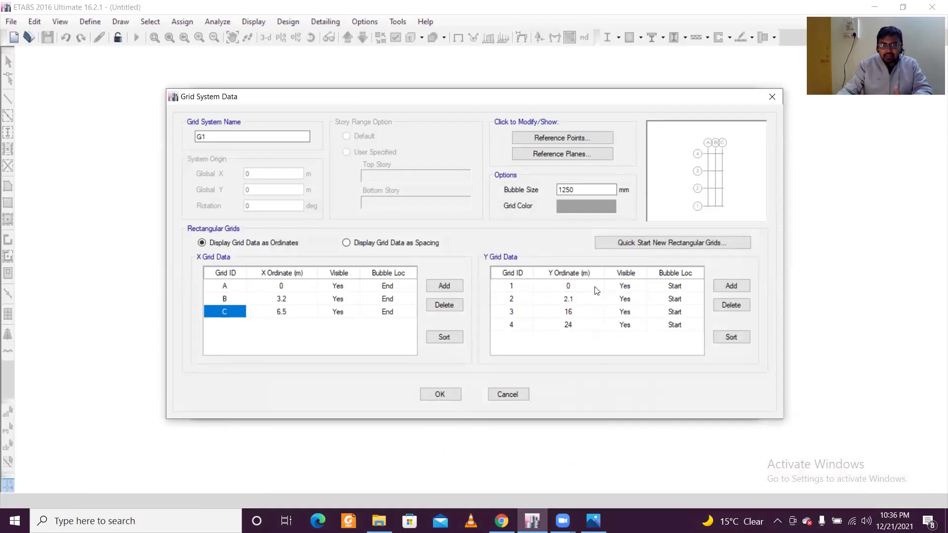
Recheck the sample plan and enter 2.4 m as the Y ordinate of grid line 3.
click(570, 312)
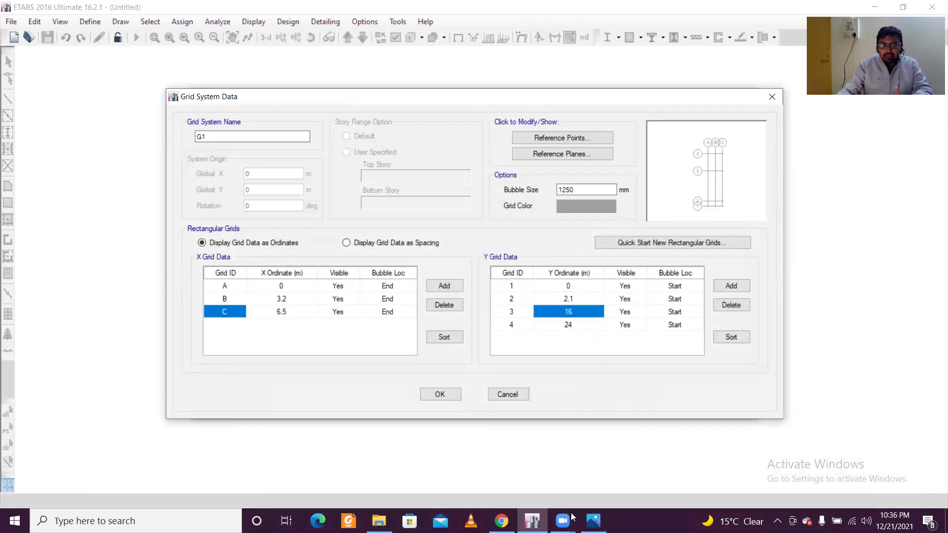
key(alt+Tab)
key(alt+Tab)
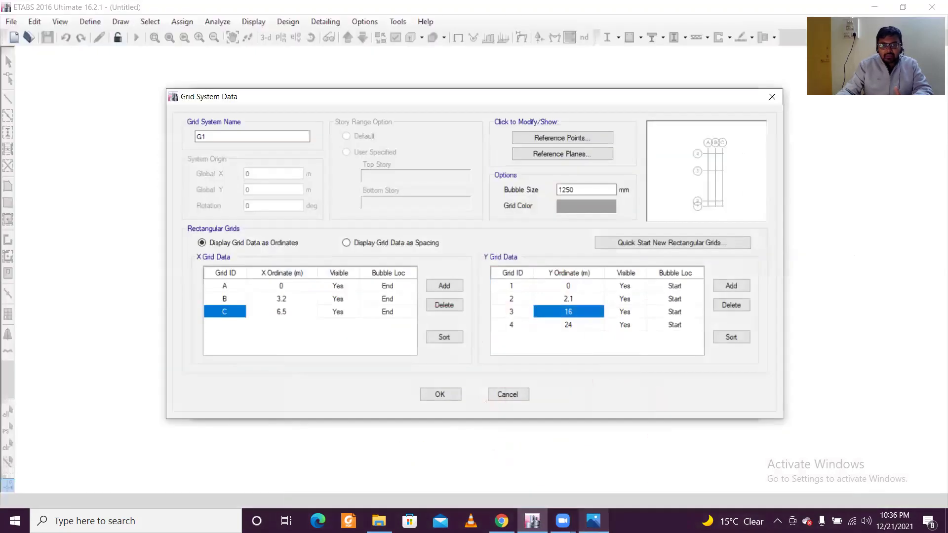
text(2.4)
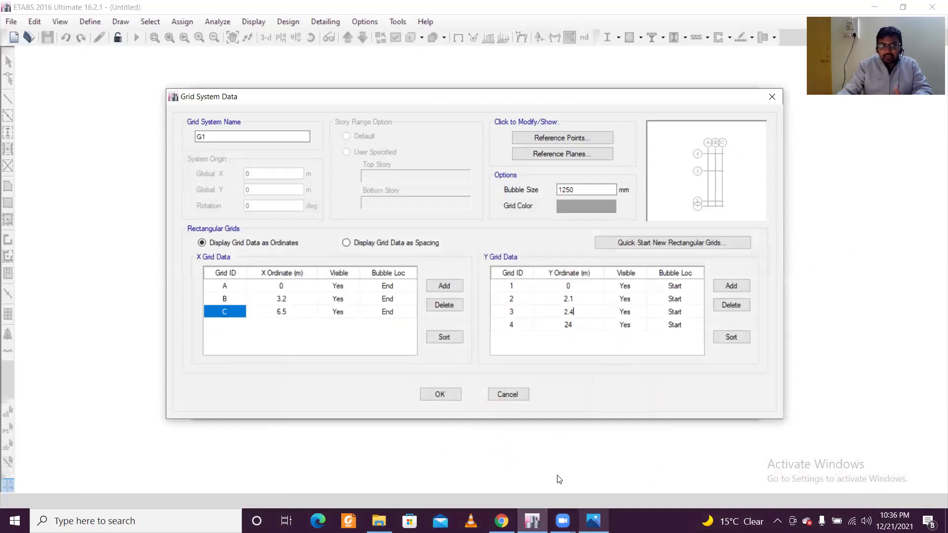
Enter the last bay's 2.1 m as the Y ordinate of grid line 4.
click(569, 328)
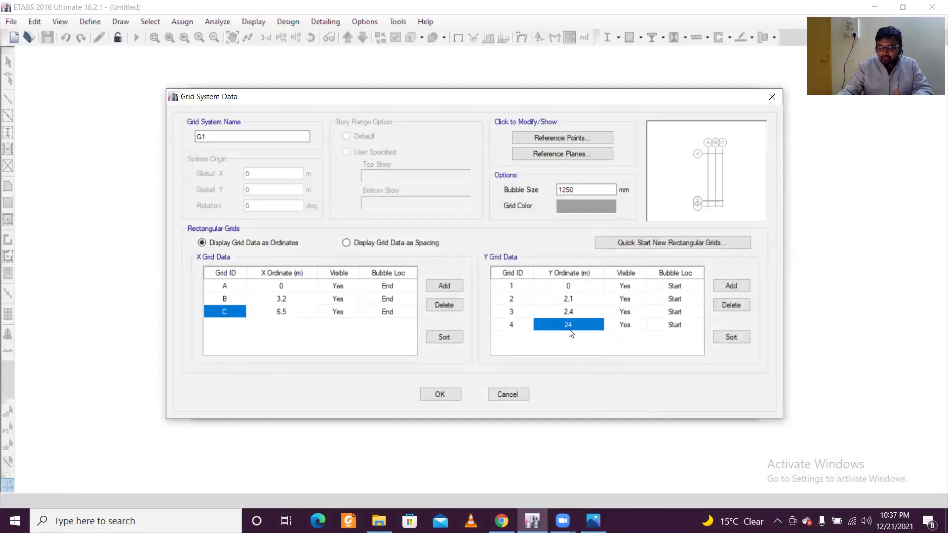
text(2.3)
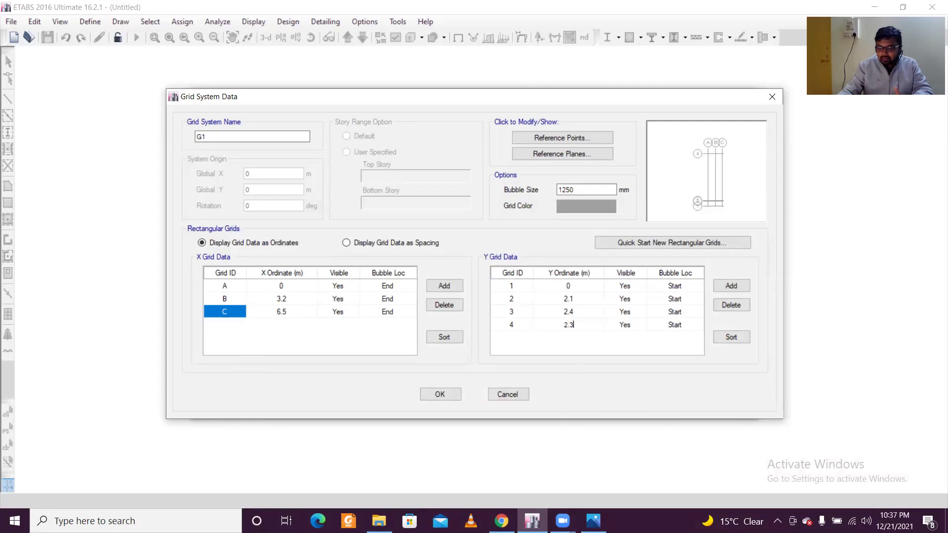
key(BackSpace)
key(BackSpace)
key(BackSpace)
text(2.1)
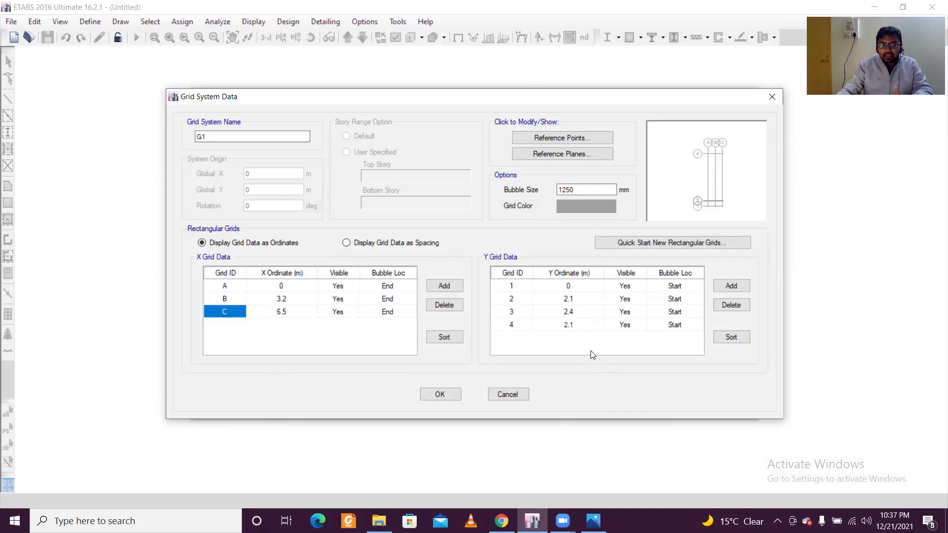
Make the Y ordinate of grid line 3 cumulative by changing it to 2.1+2.4 m.
click(570, 314)
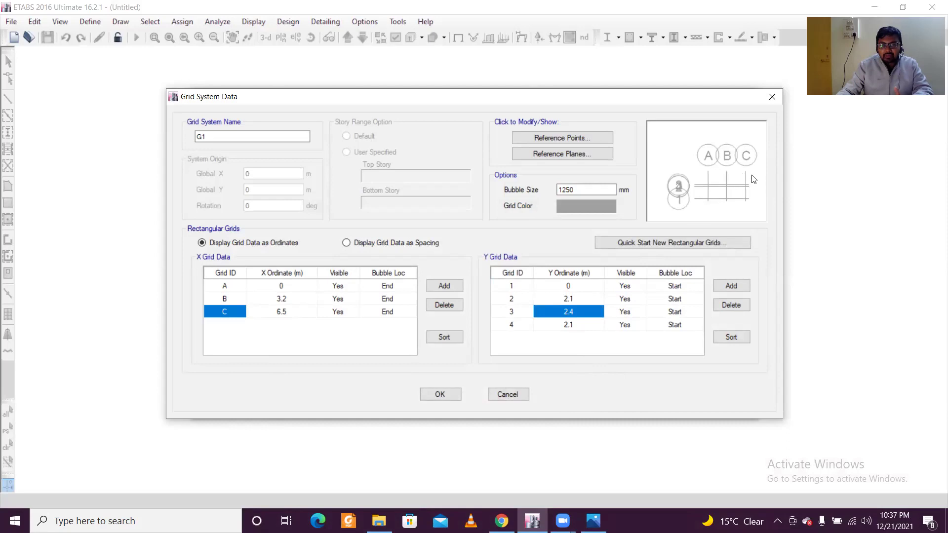
click(564, 313)
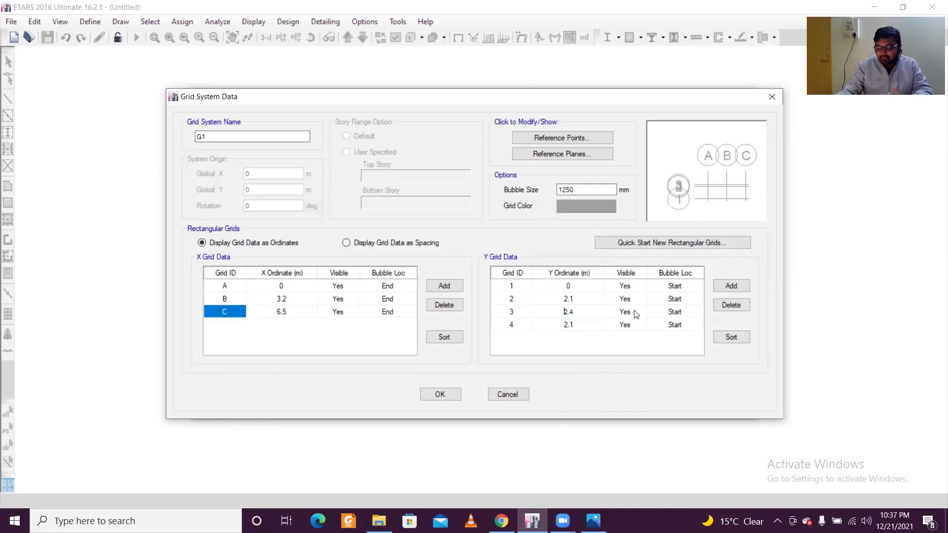
text(2.1+)
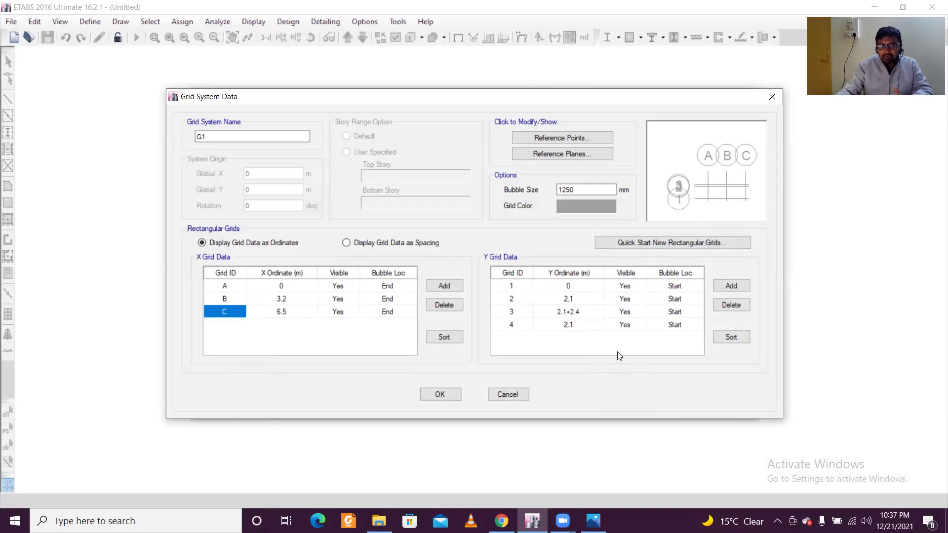
Set the Y ordinate of grid line 4 to the cumulative 4.5+2.1 m and accept the grid system data.
click(569, 326)
click(563, 324)
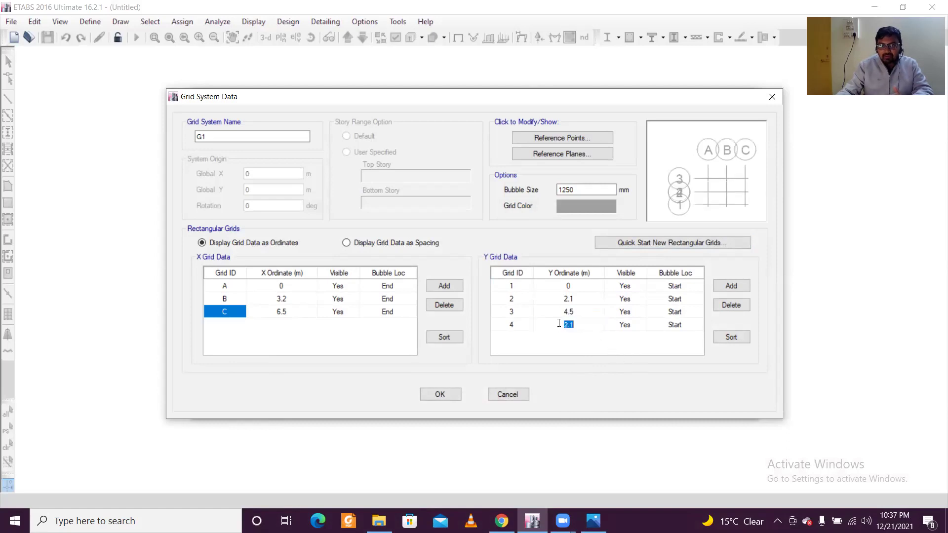
text(4.5+)
click(618, 334)
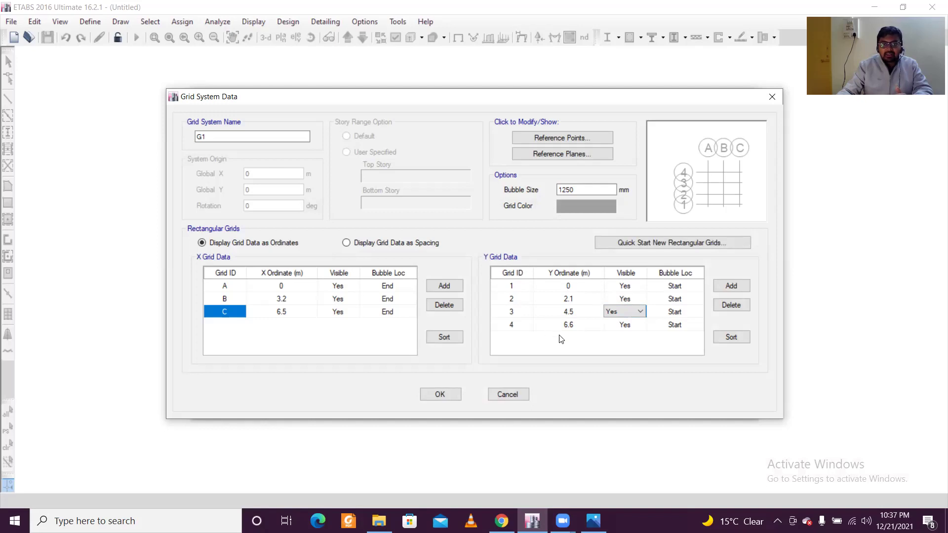
click(440, 395)
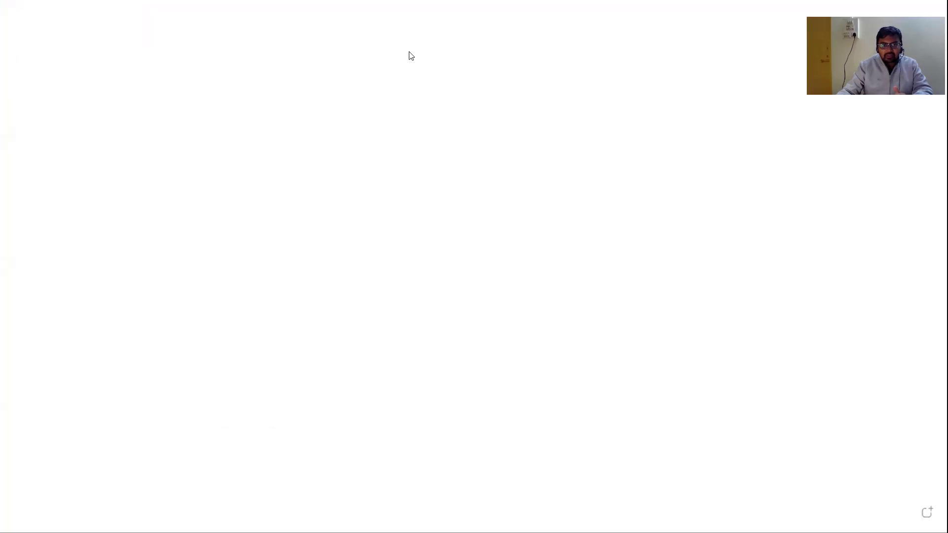
Sketch a tall column rectangle on a wide footing rectangle on the whiteboard, with a ground line on each side of the column.
drag(375, 99, 423, 344)
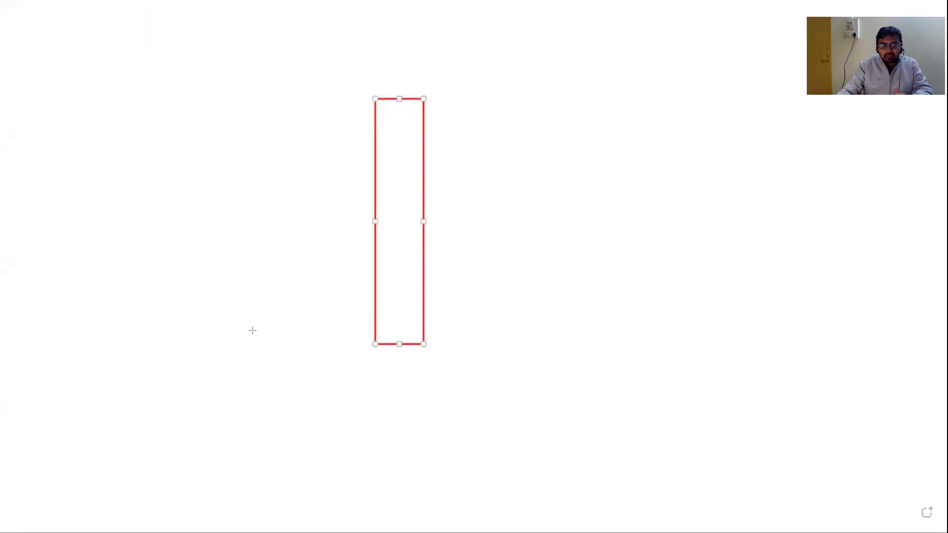
drag(232, 341, 569, 411)
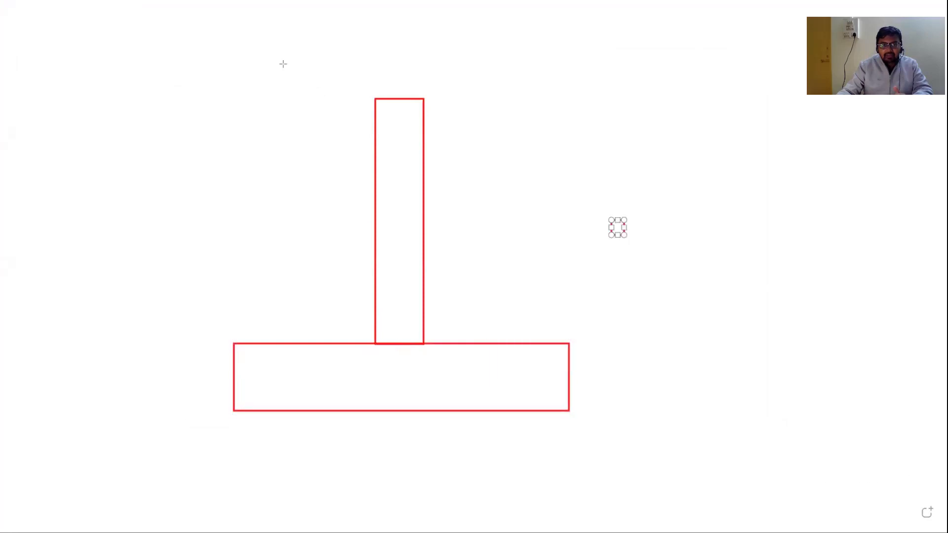
mouse_move(117, 134)
mouse_down()
mouse_move(332, 143)
mouse_move(374, 130)
mouse_up()
mouse_move(728, 123)
mouse_down()
mouse_move(513, 144)
mouse_move(421, 128)
mouse_up()
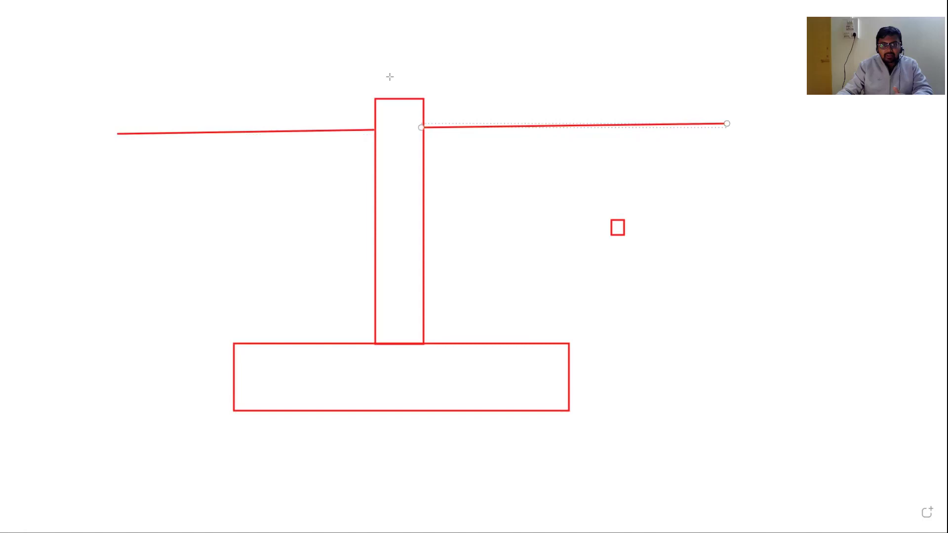
Label the ground line beside the column with the text GL.
click(444, 102)
click(447, 101)
text(GL)
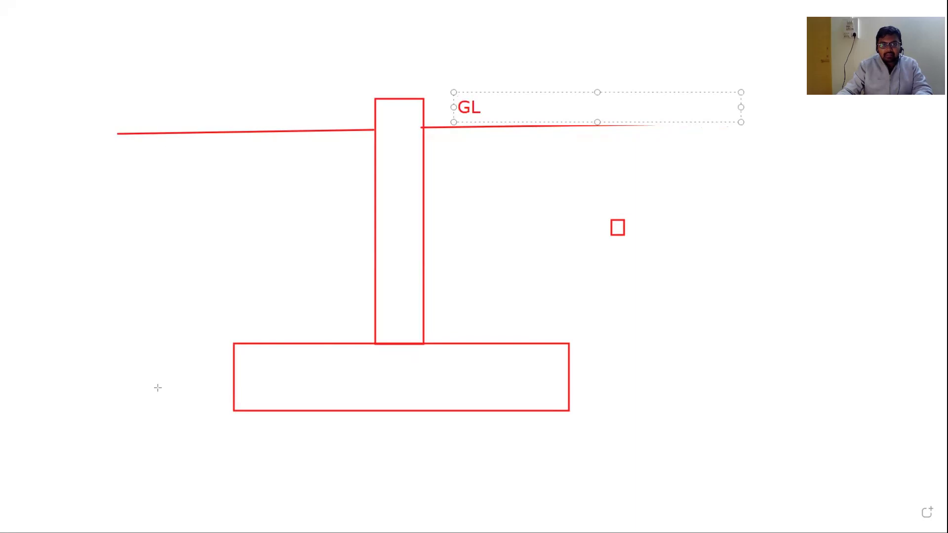
Draw a horizontal level line outward from the footing's base and label it FL.
drag(235, 410, 36, 413)
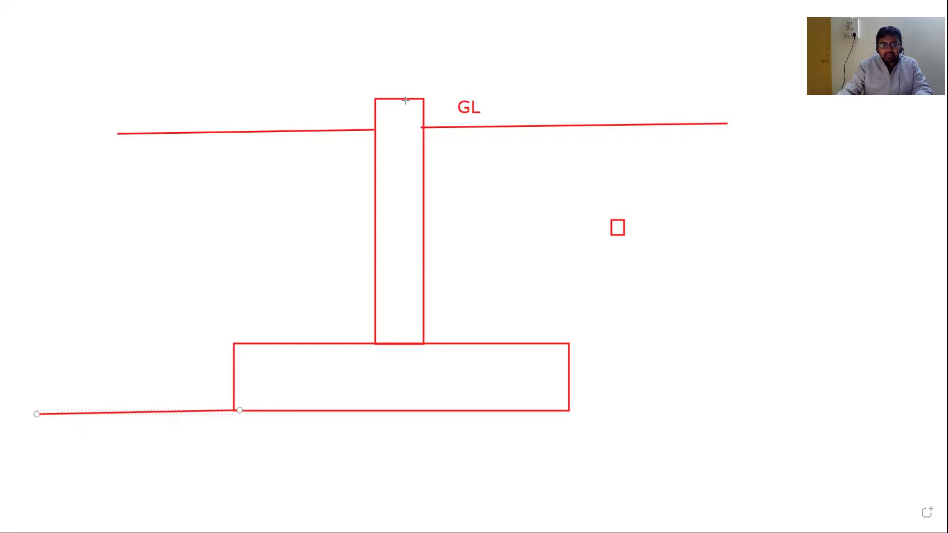
click(93, 392)
text(FL)
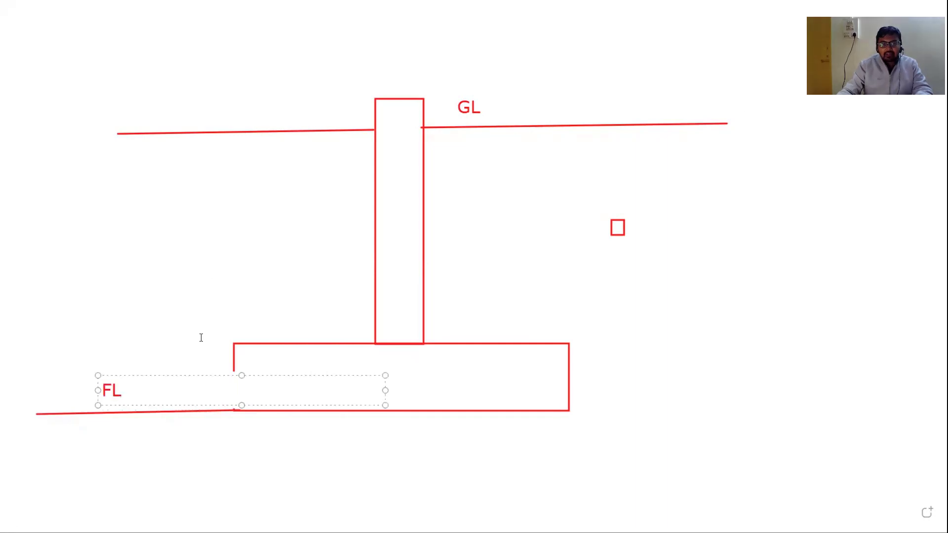
click(413, 78)
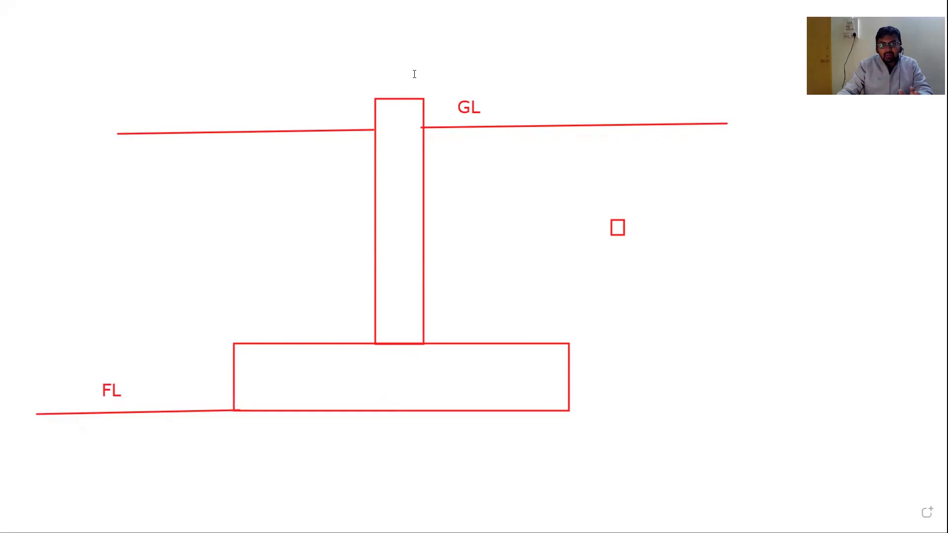
Draw a double-headed vertical arrow between the GL and FL lines and label it 1.6 m.
drag(178, 130, 179, 417)
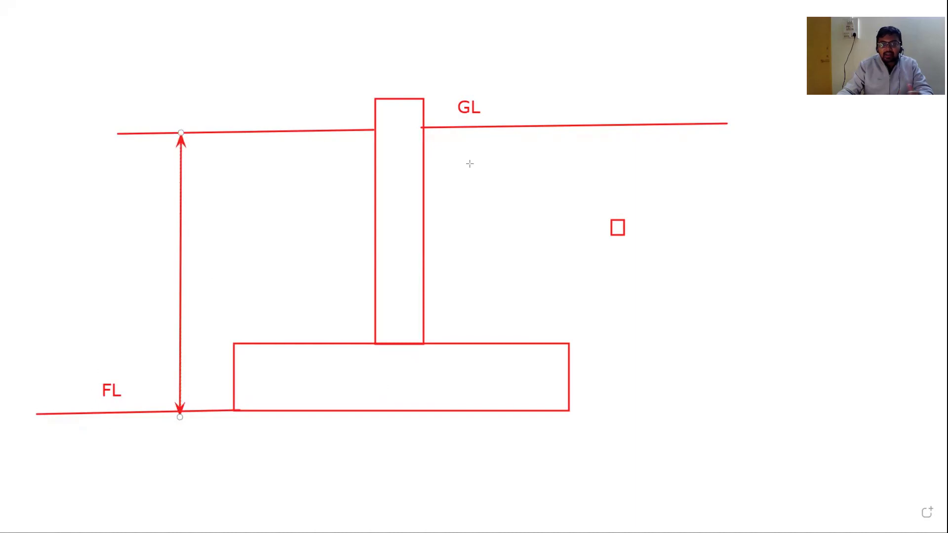
click(75, 239)
drag(75, 239, 367, 242)
text(1.6)
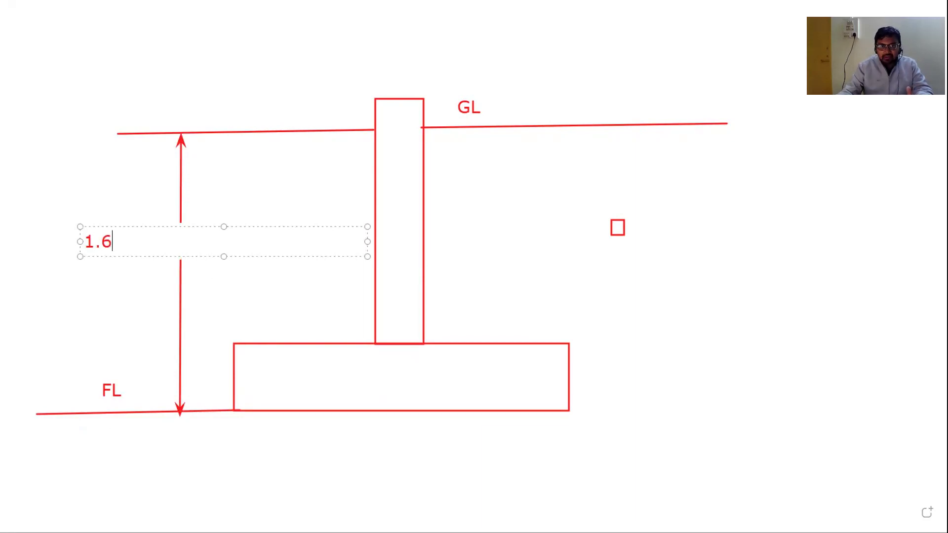
text( m)
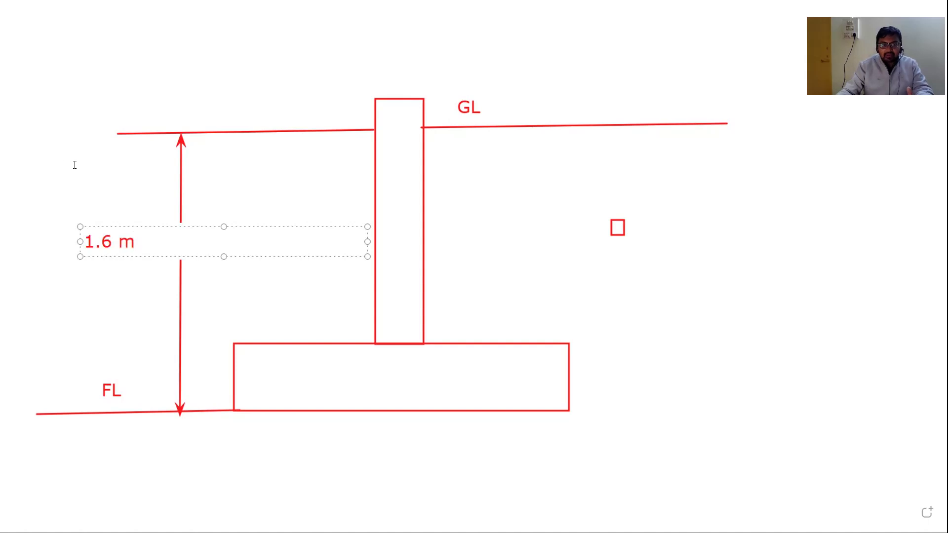
click(225, 194)
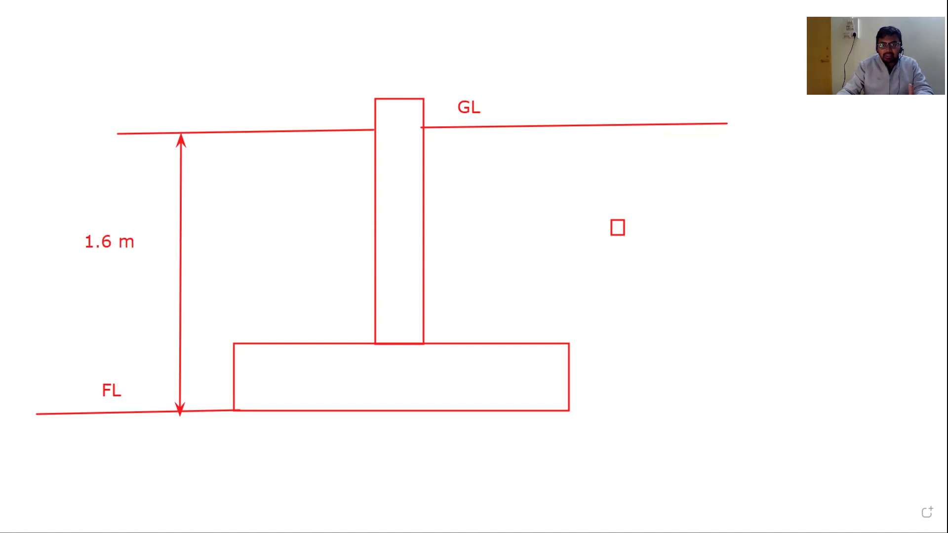
Switch back to ETABS, choose custom story data for the new model and open the story data for editing.
key(alt+Tab)
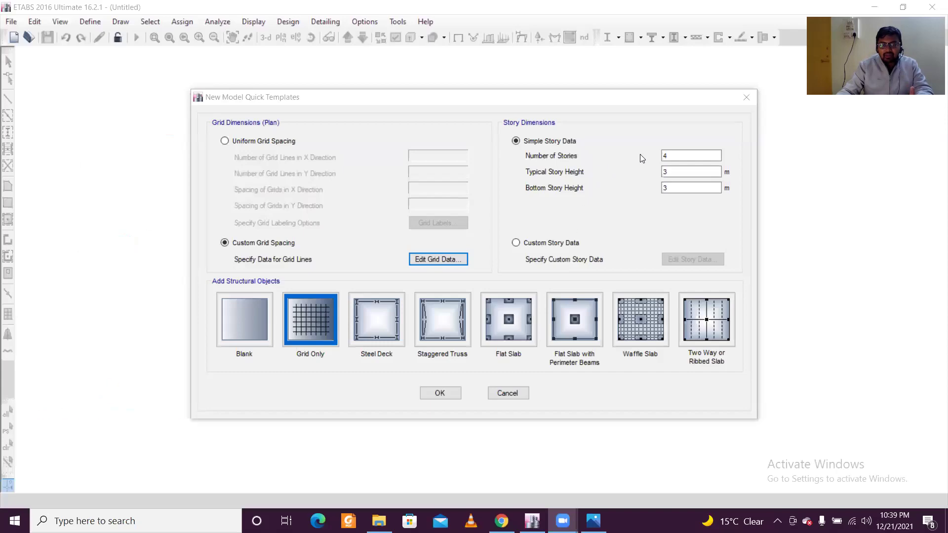
click(676, 172)
click(677, 187)
click(559, 245)
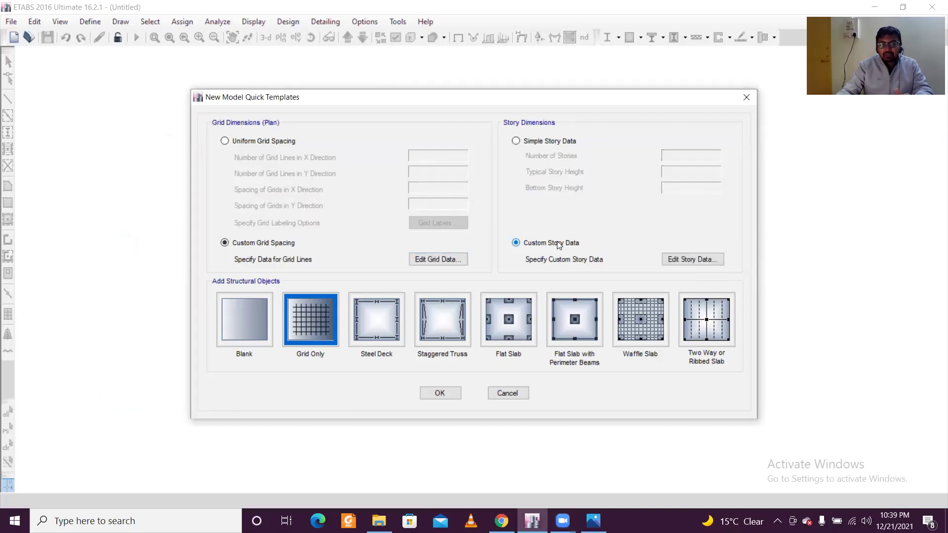
click(698, 261)
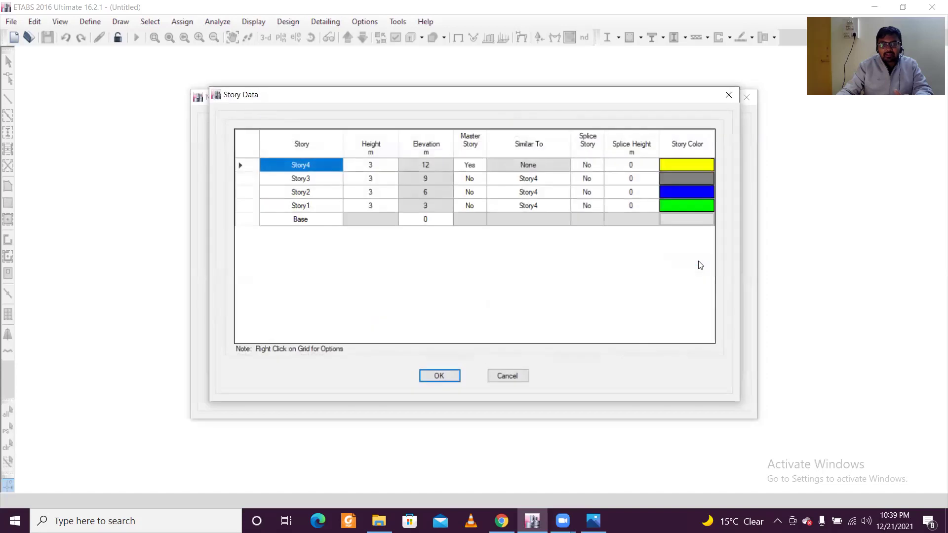
Set the height of Story1, the lowest story above the base, to 1.6 m.
click(331, 221)
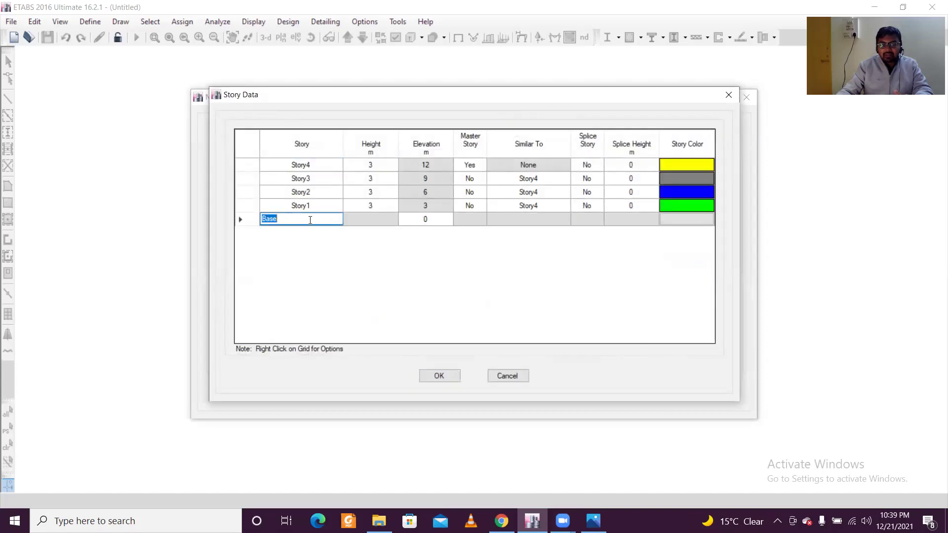
click(325, 207)
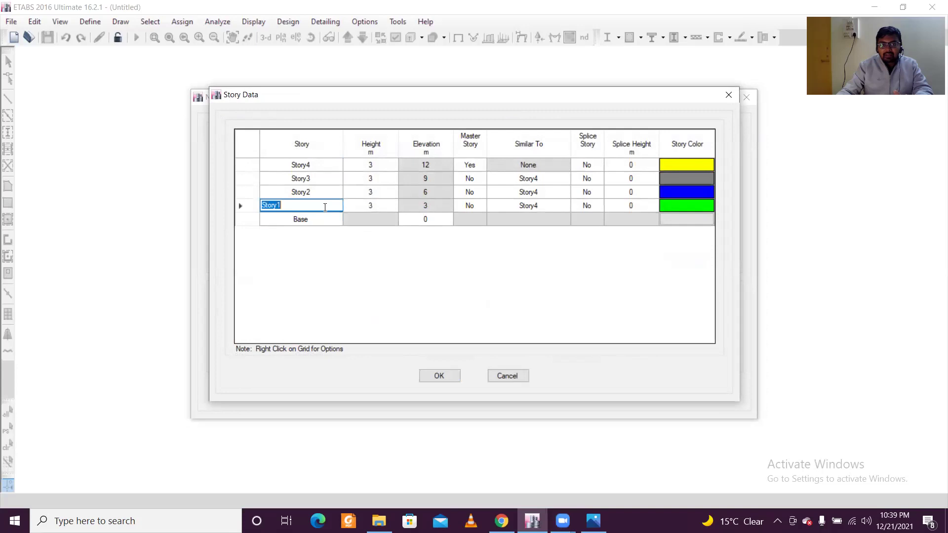
click(377, 201)
text(1.6)
key(Return)
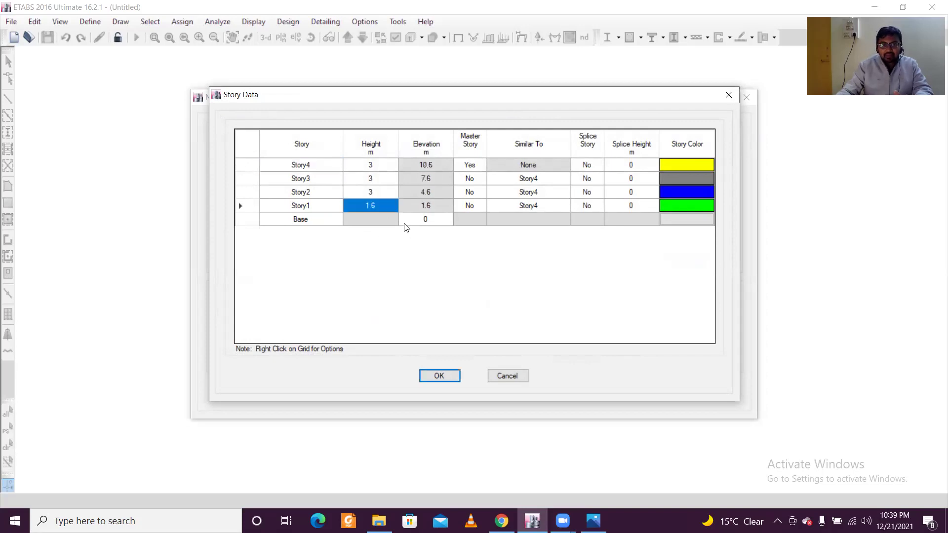
Set the heights of Story2 and Story3 to 3.2 m each.
click(379, 192)
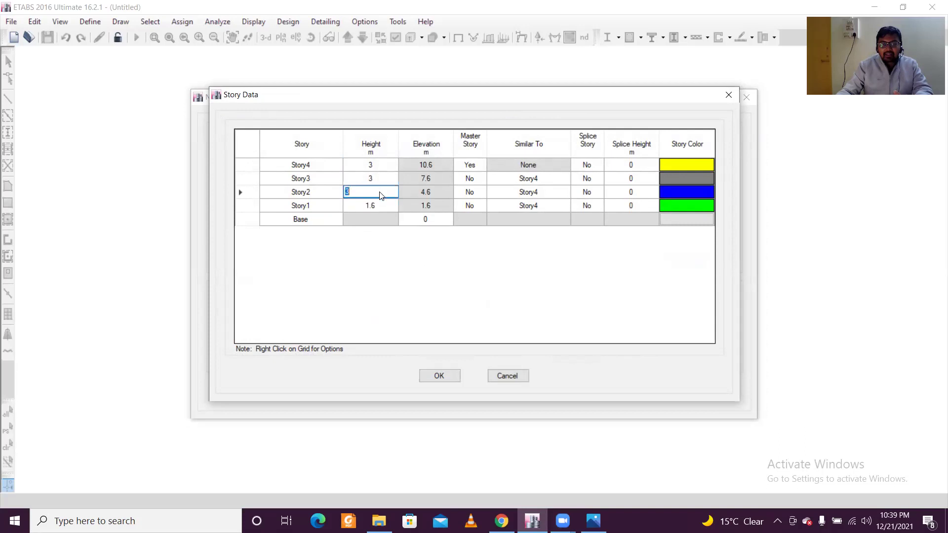
key(shift+Home)
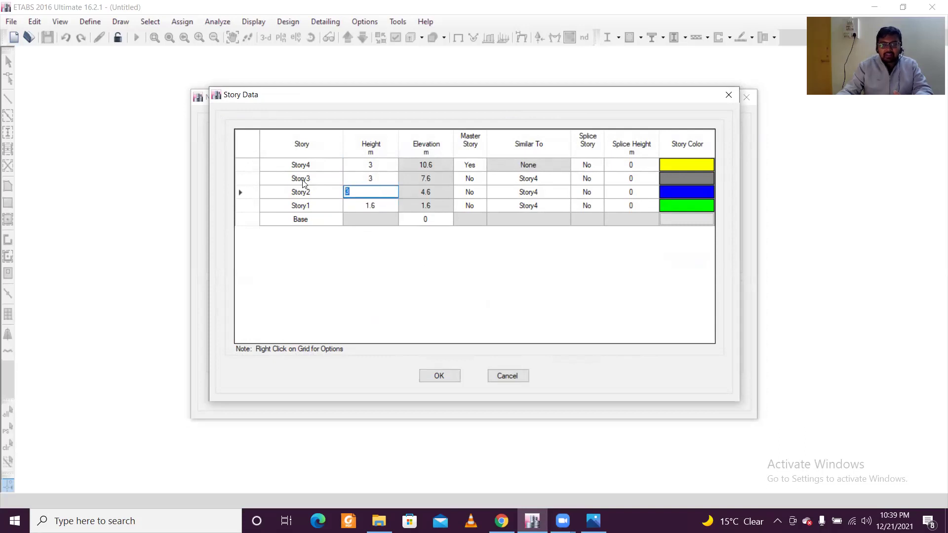
text(3.2)
click(340, 177)
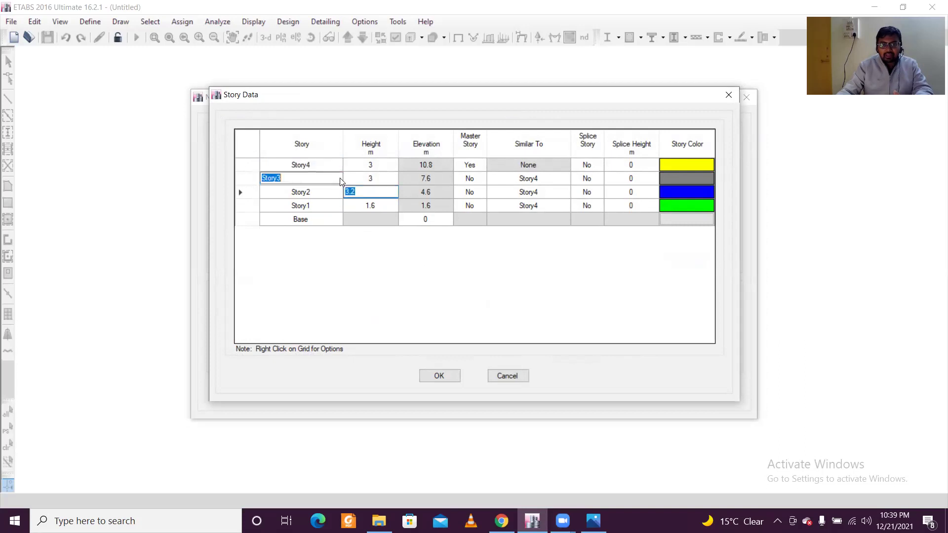
click(366, 177)
text(.2)
Set the height of Story4 to 2.9 m and its master story option to No.
click(389, 163)
click(389, 163)
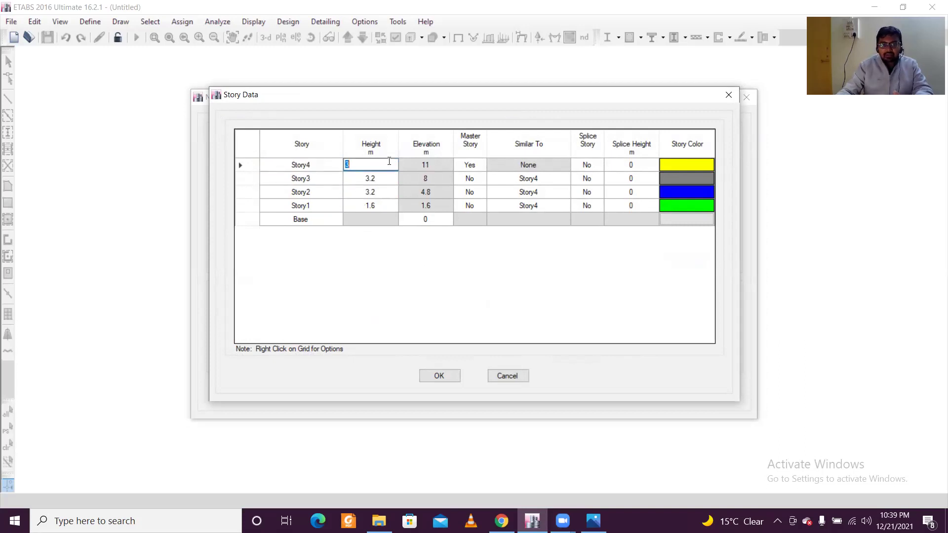
text(2.9)
key(shift+Tab)
key(Tab)
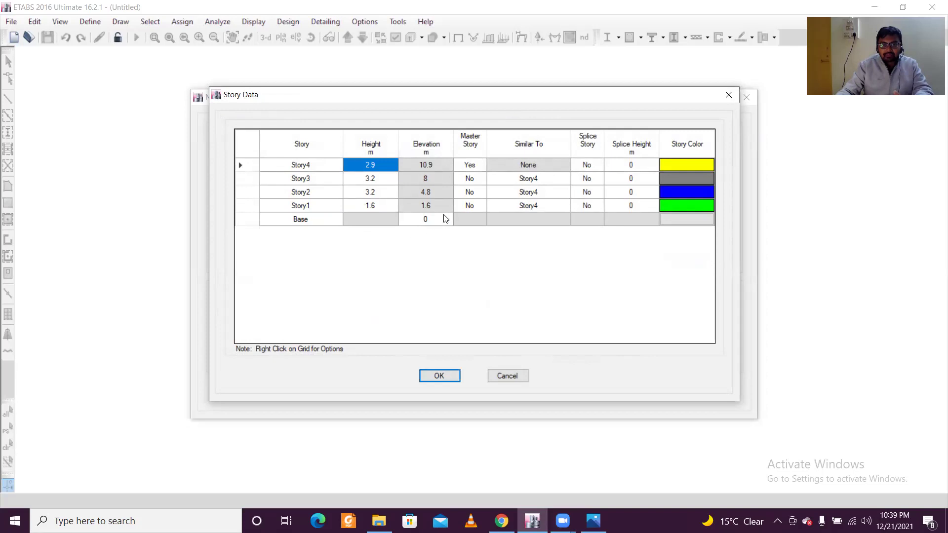
click(480, 166)
click(470, 184)
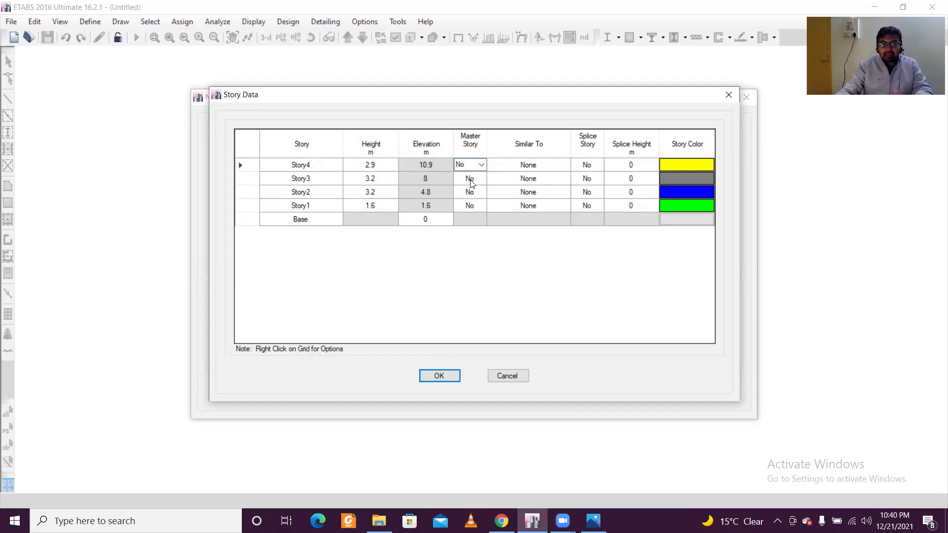
Rename the Base level as FL and Story1 as PL in the story data.
click(301, 209)
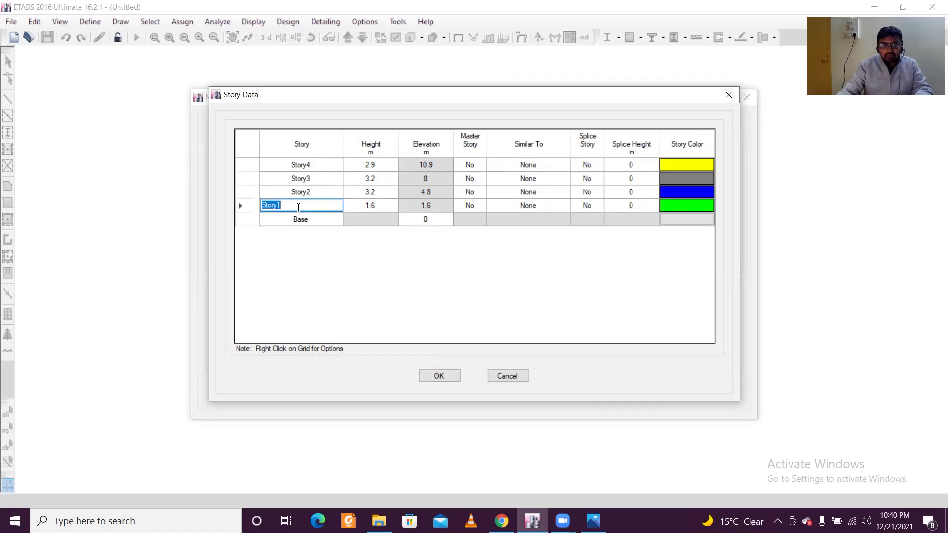
click(301, 221)
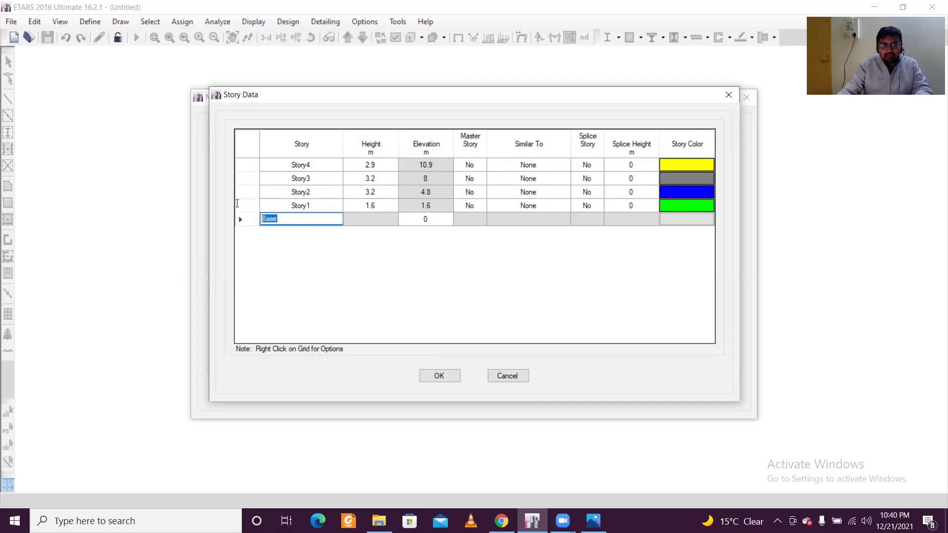
text(FL)
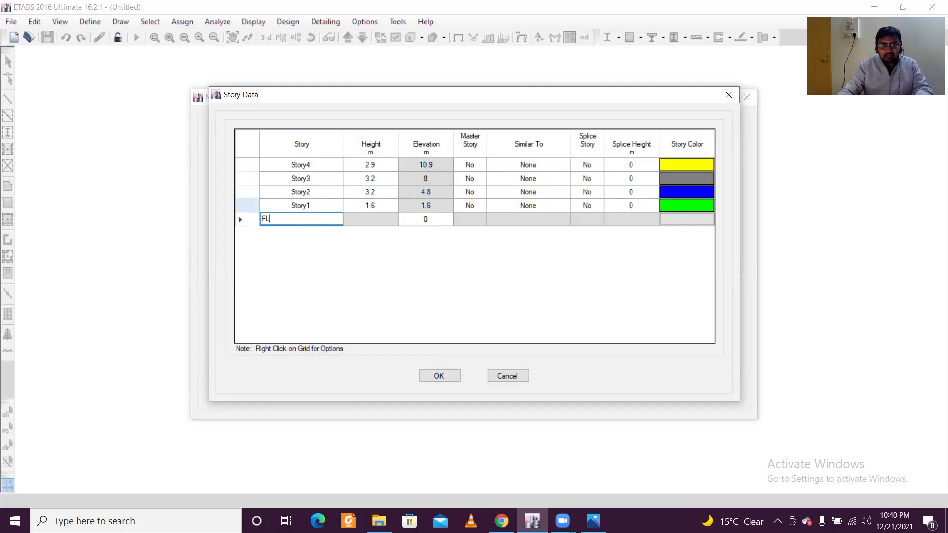
click(270, 210)
text(PL)
Rename Story2 as GF Roof and Story3 as FF Roof in the story data.
click(303, 194)
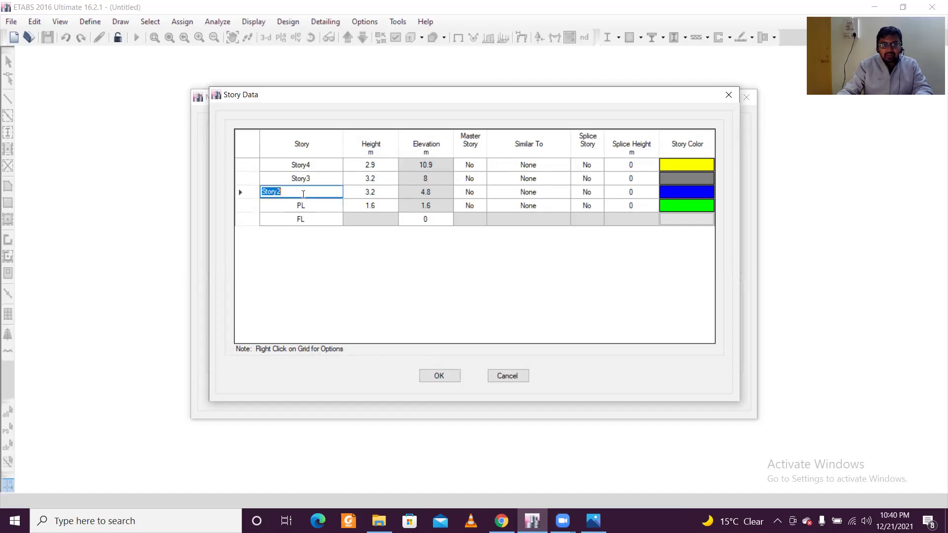
text(GF R)
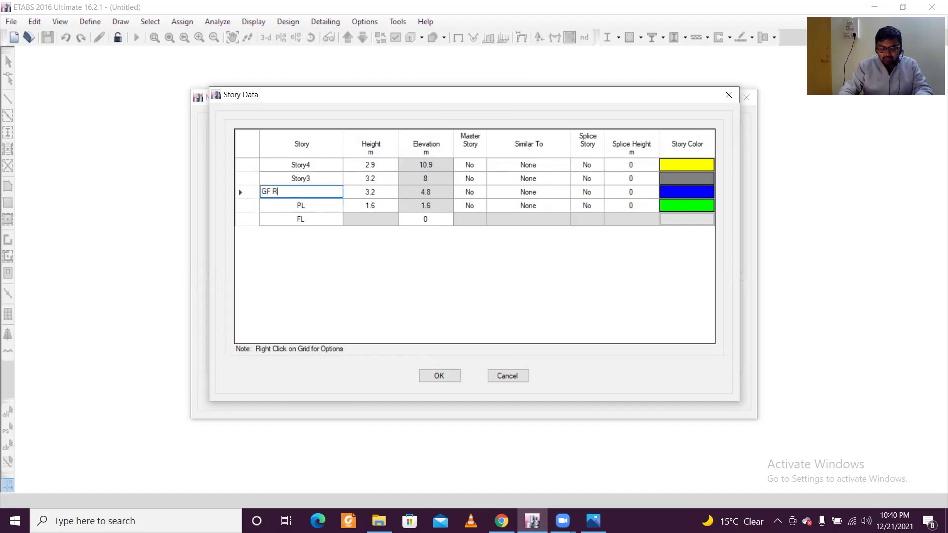
text(f)
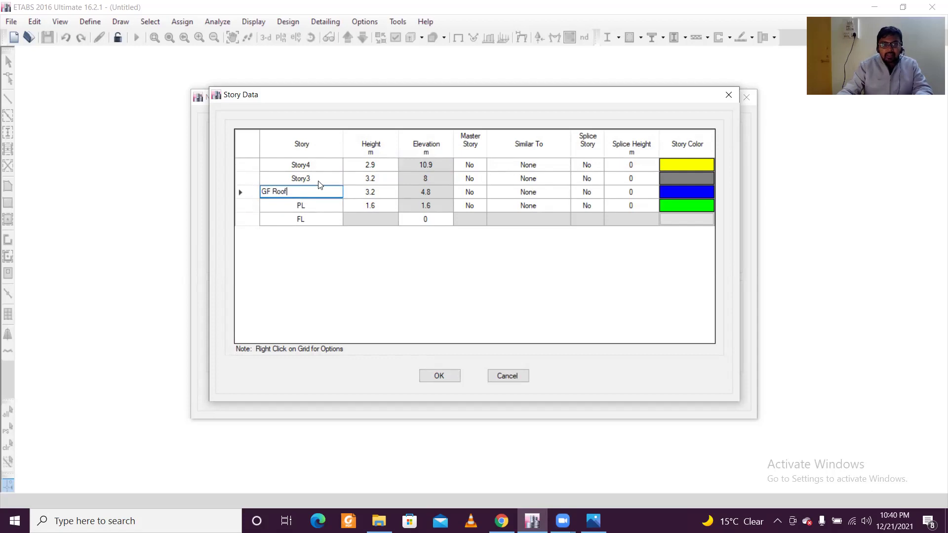
click(327, 178)
text(F)
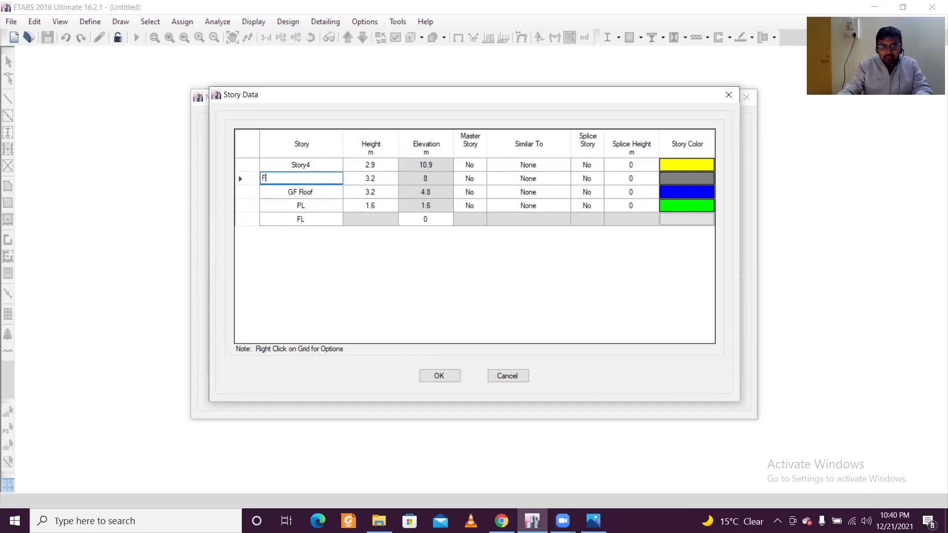
text(F Roof)
Rename Story4 as SF Roof, accept the story data and create the Grid Only model.
click(321, 164)
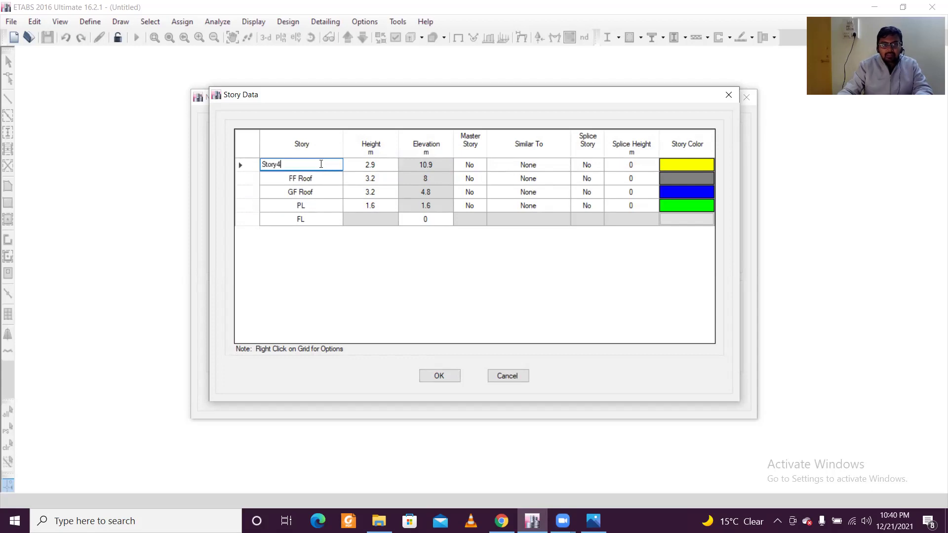
drag(306, 168, 261, 165)
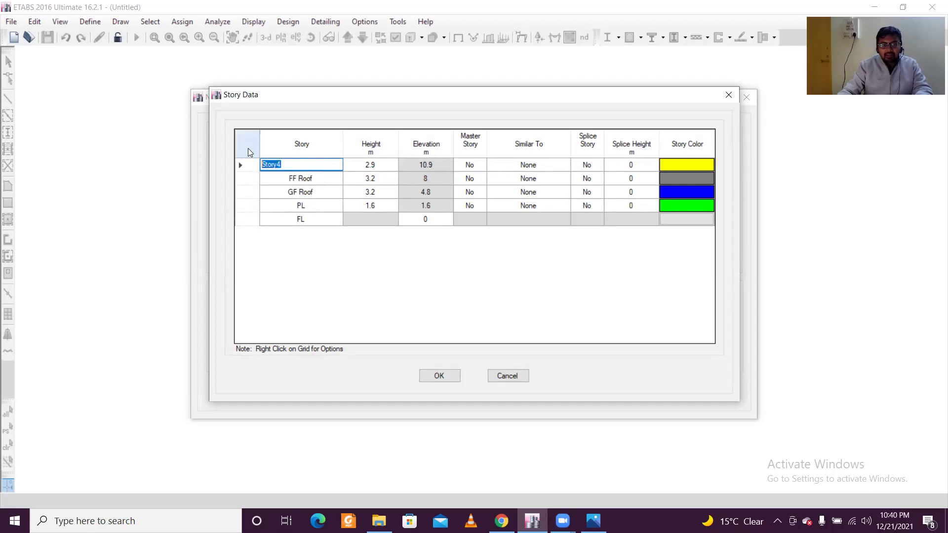
text(SF Roof)
key(shift+Home)
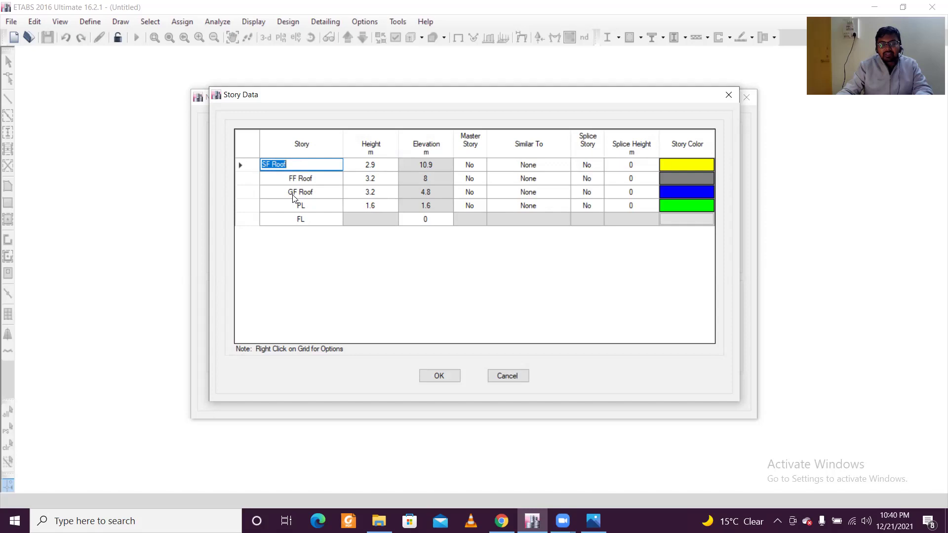
click(448, 378)
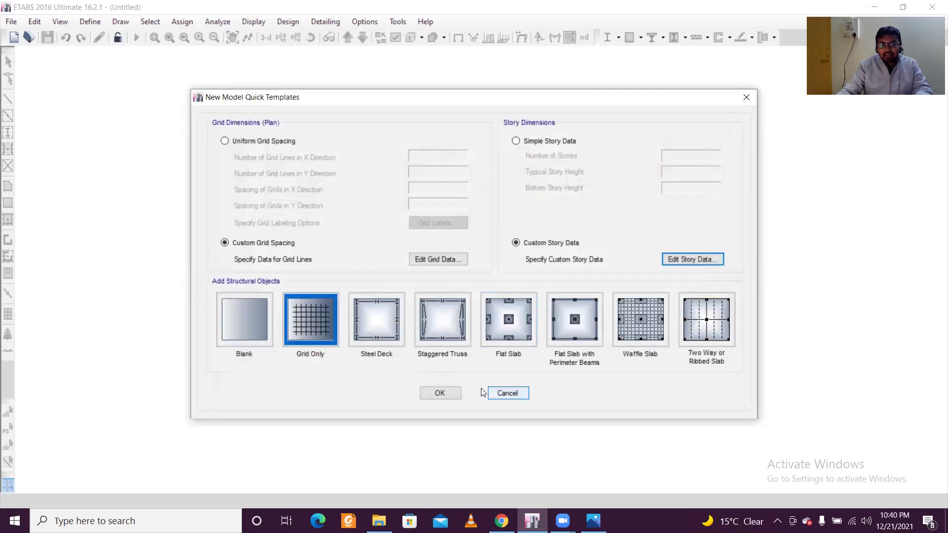
click(450, 394)
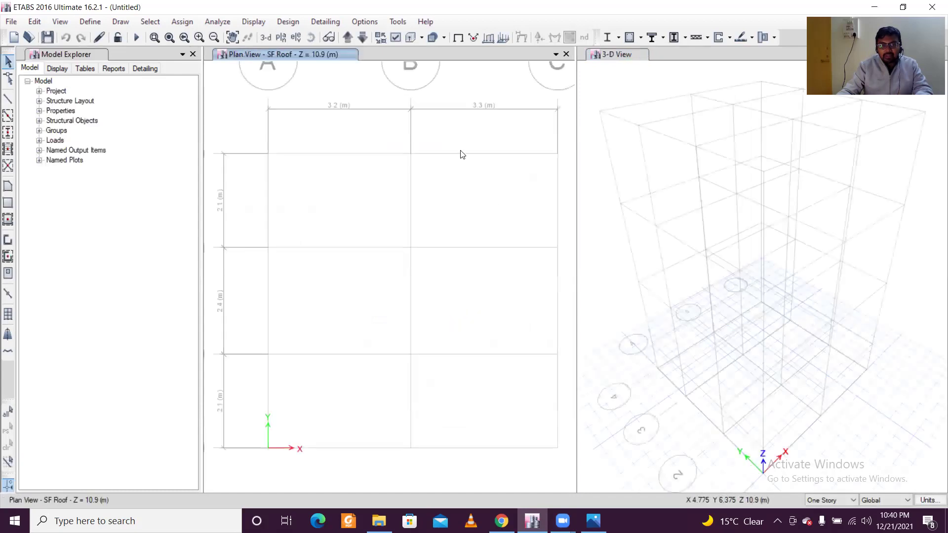
Expand the structure layout in the model tree and examine the defined stories from FL up to SF Roof.
click(690, 221)
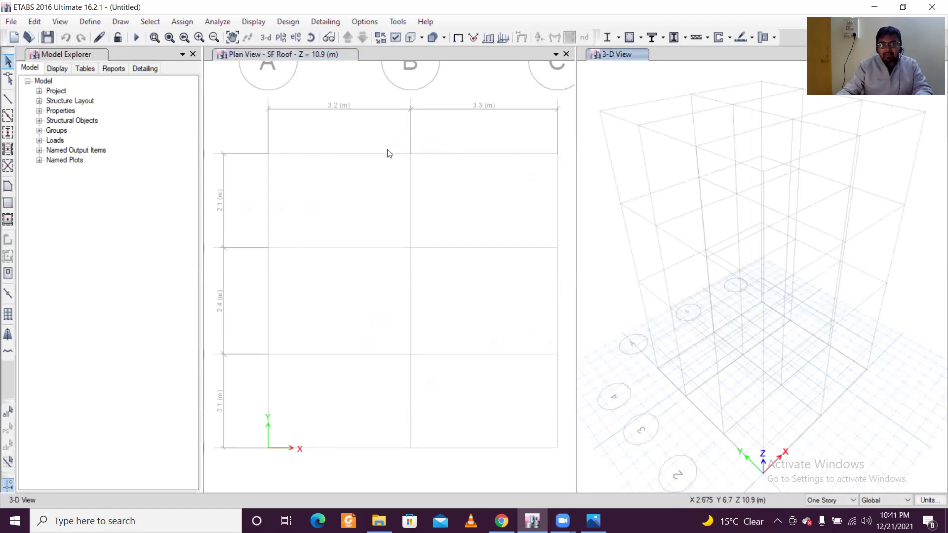
click(38, 91)
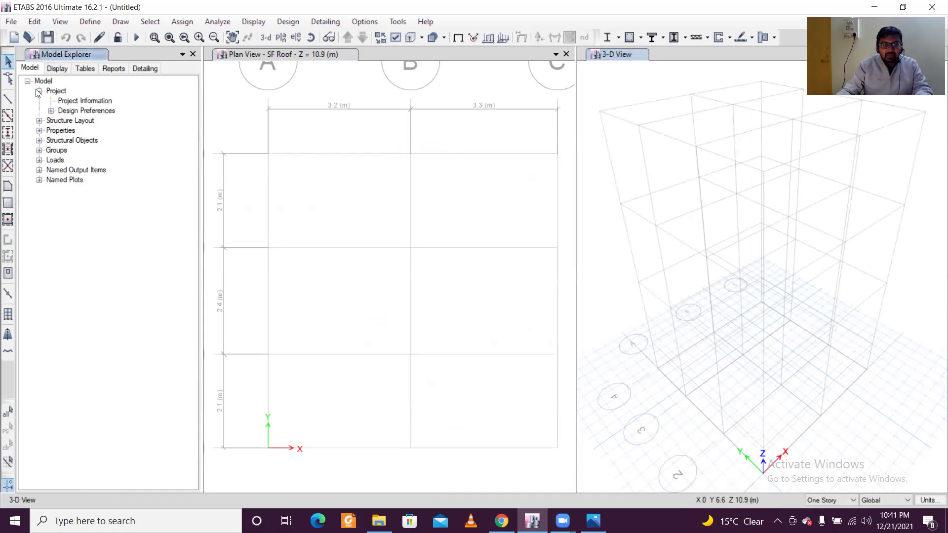
click(39, 92)
click(39, 101)
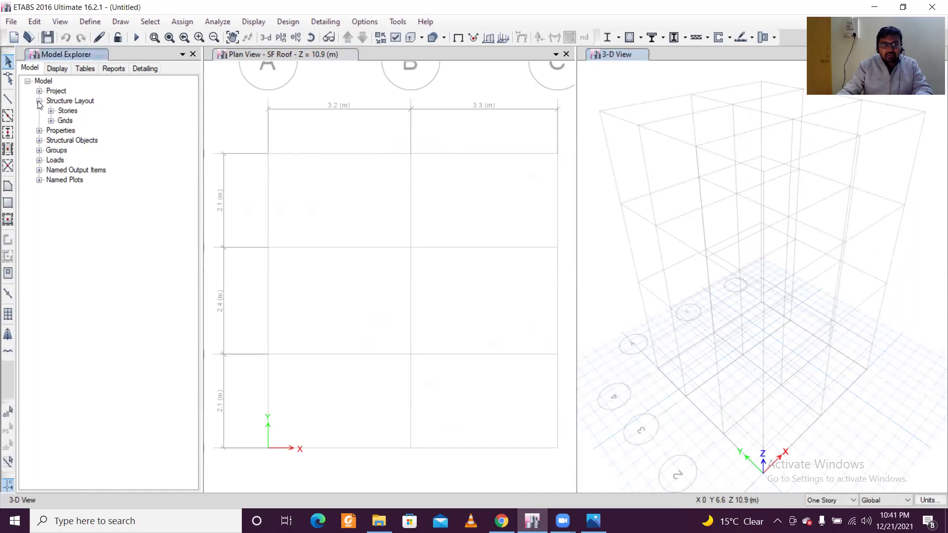
click(51, 112)
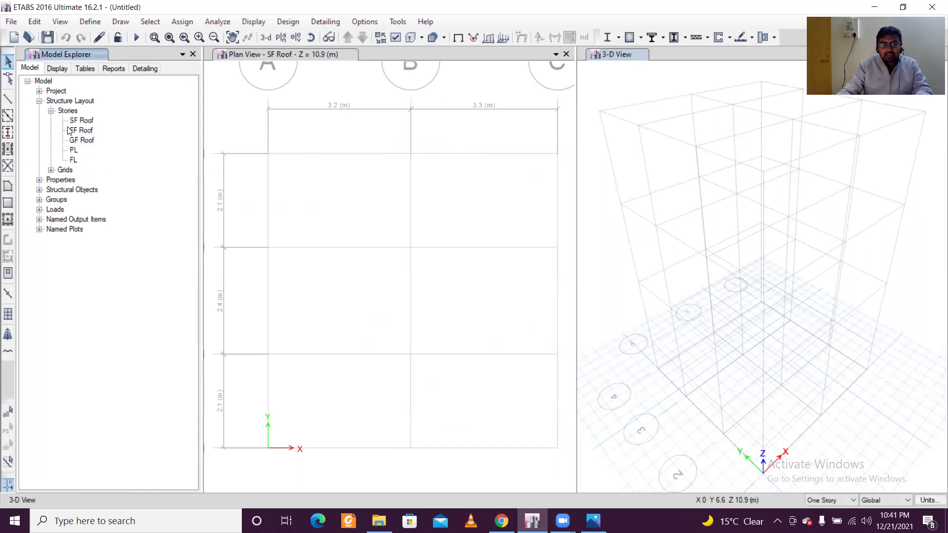
click(73, 161)
click(73, 150)
key(Up)
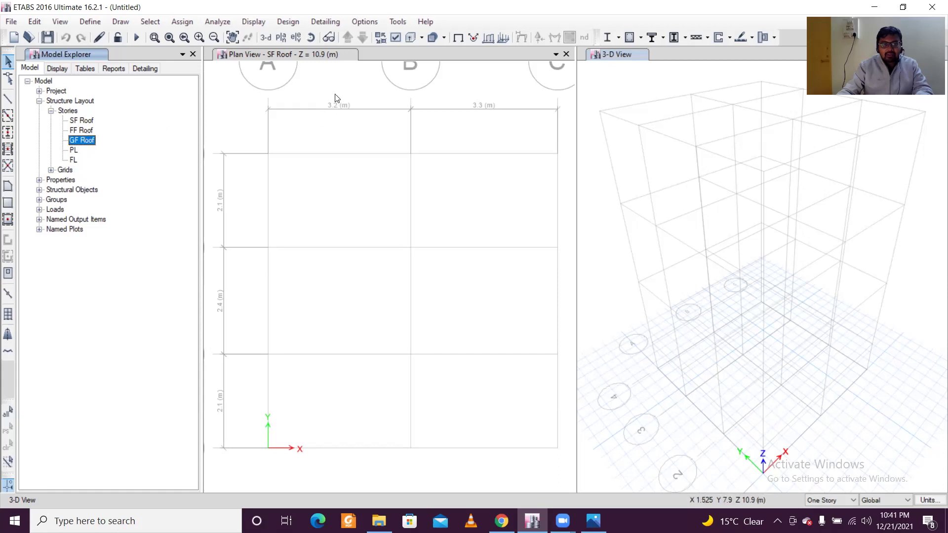
Step the plan view through the story levels down to FL and back, finishing on the PL plan.
click(249, 130)
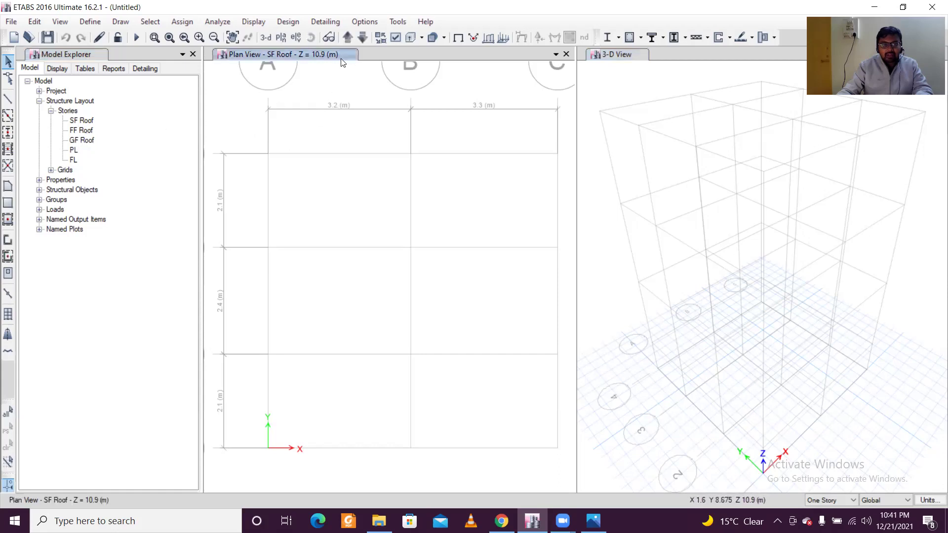
click(348, 38)
click(347, 38)
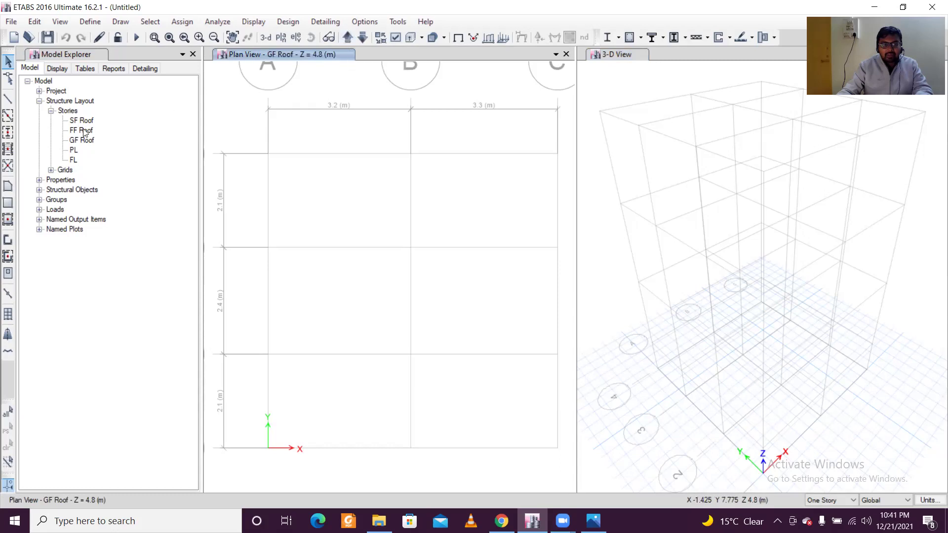
click(84, 131)
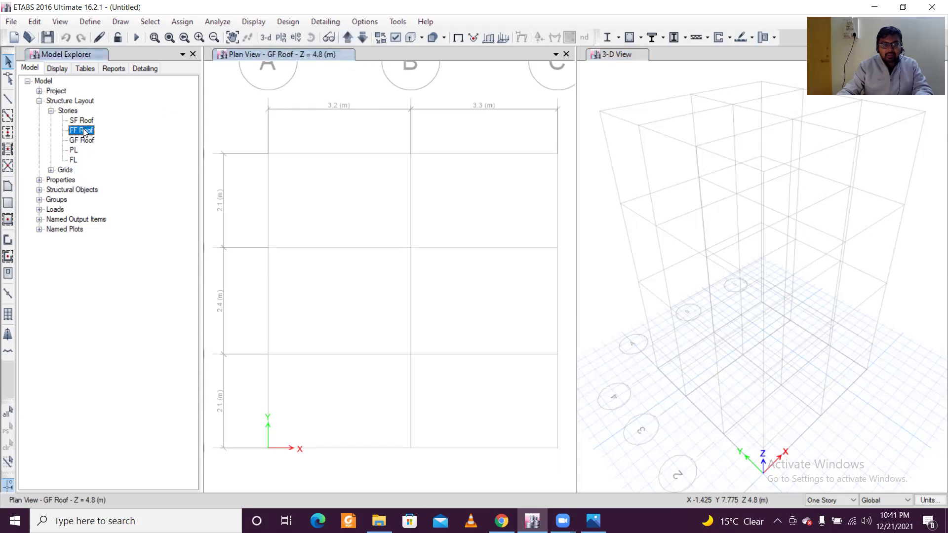
click(348, 38)
click(348, 38)
click(348, 38)
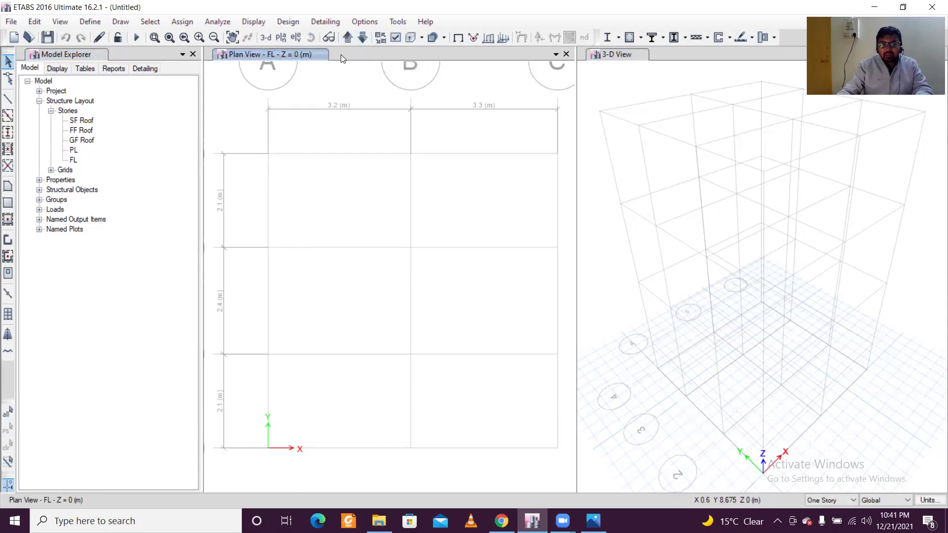
click(362, 40)
click(362, 41)
click(363, 41)
click(363, 40)
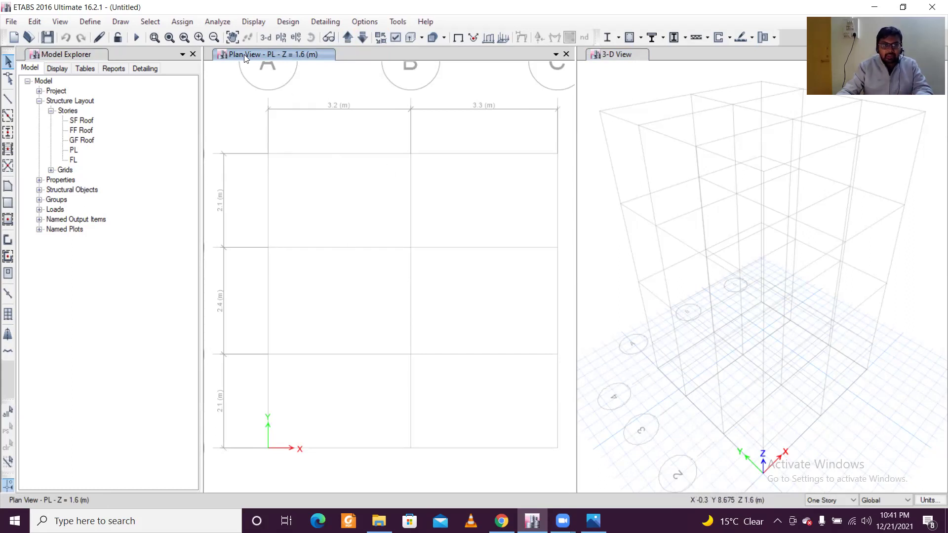
Add a new material property with region India, type Concrete, standard Indian and grade M20.
click(91, 22)
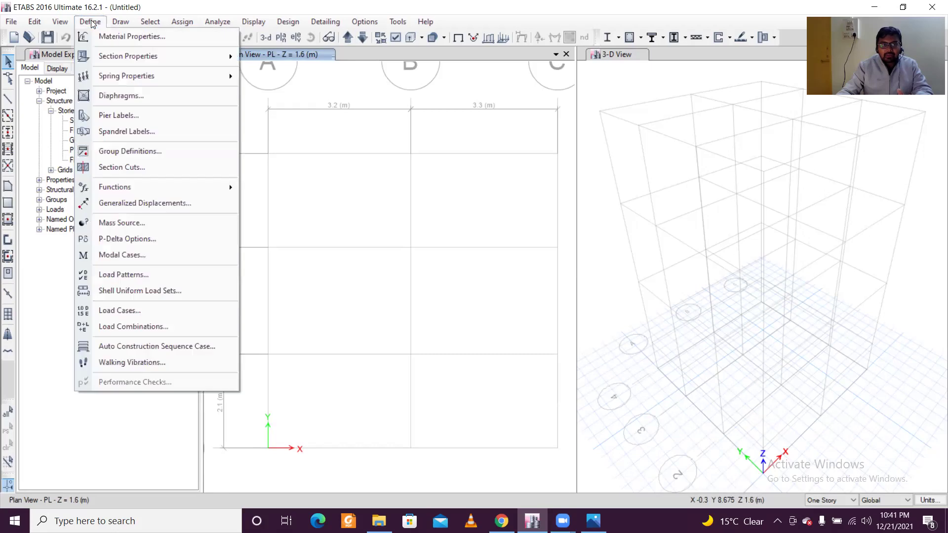
click(114, 36)
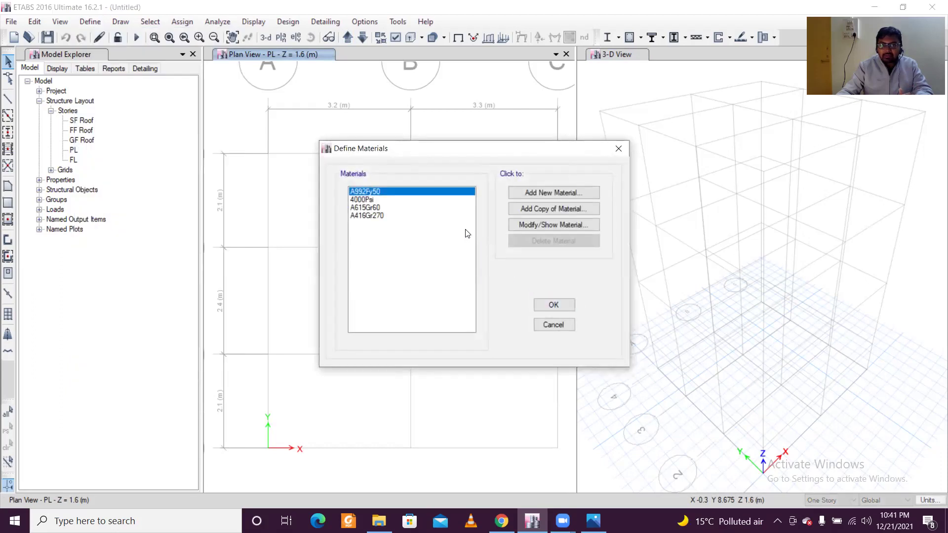
click(562, 191)
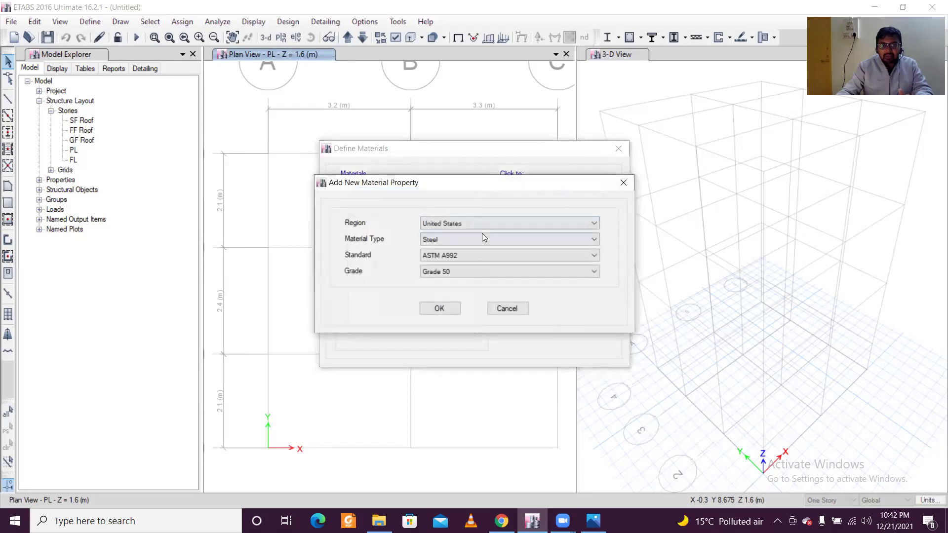
click(491, 224)
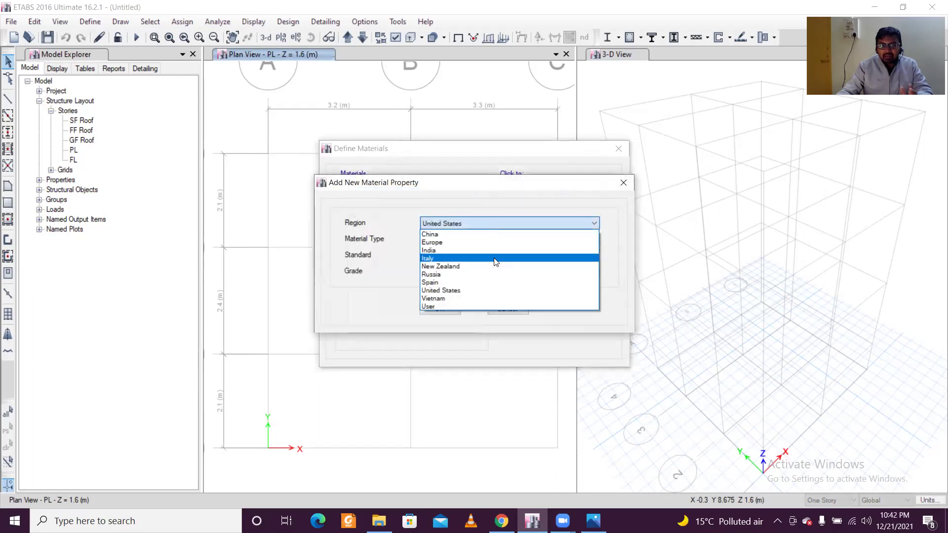
click(500, 251)
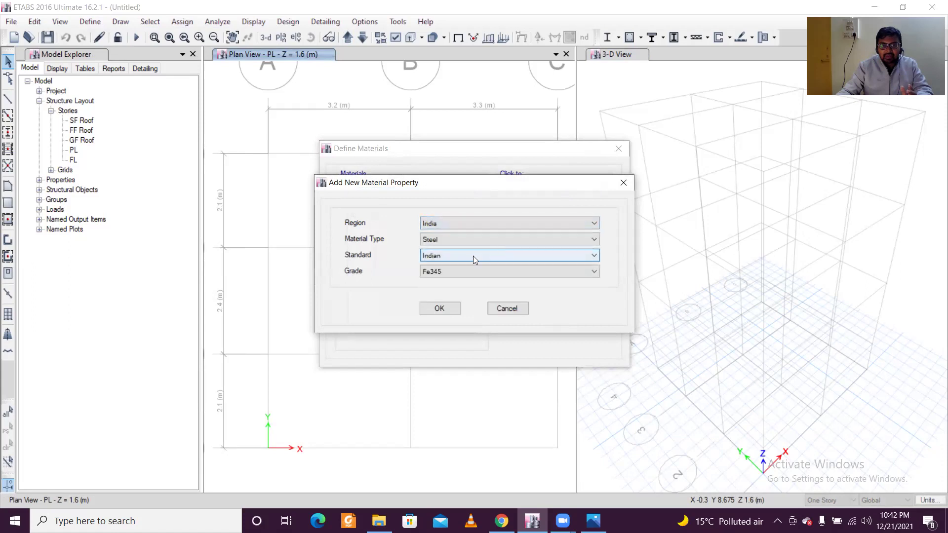
click(452, 239)
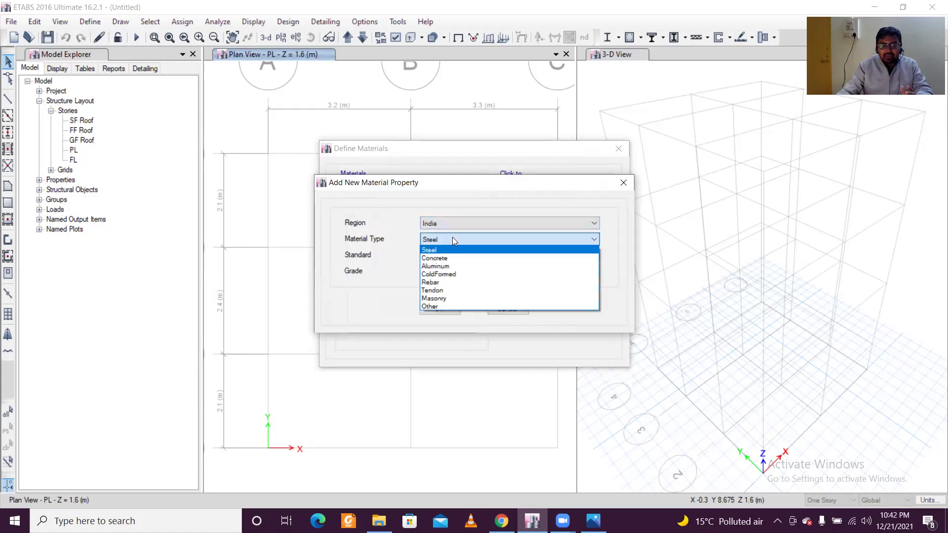
click(455, 256)
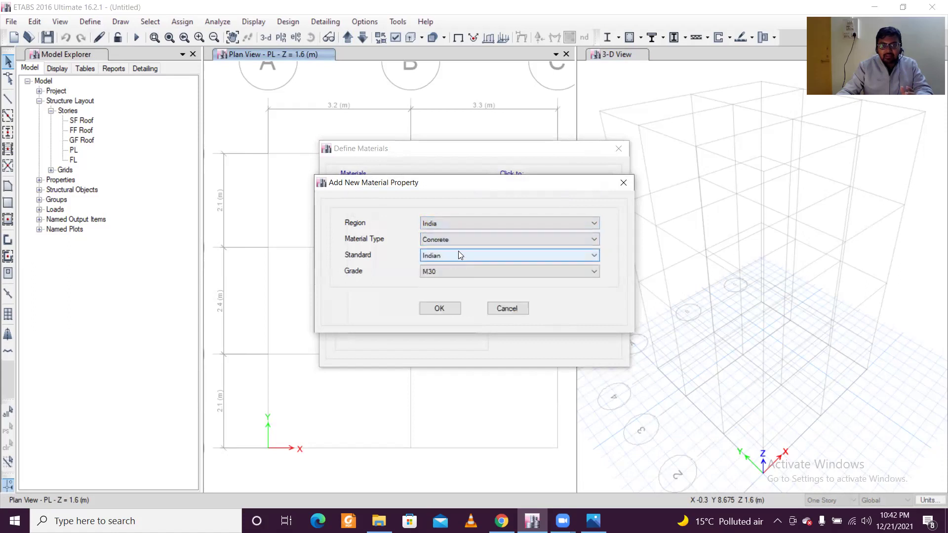
click(457, 255)
click(456, 255)
click(456, 268)
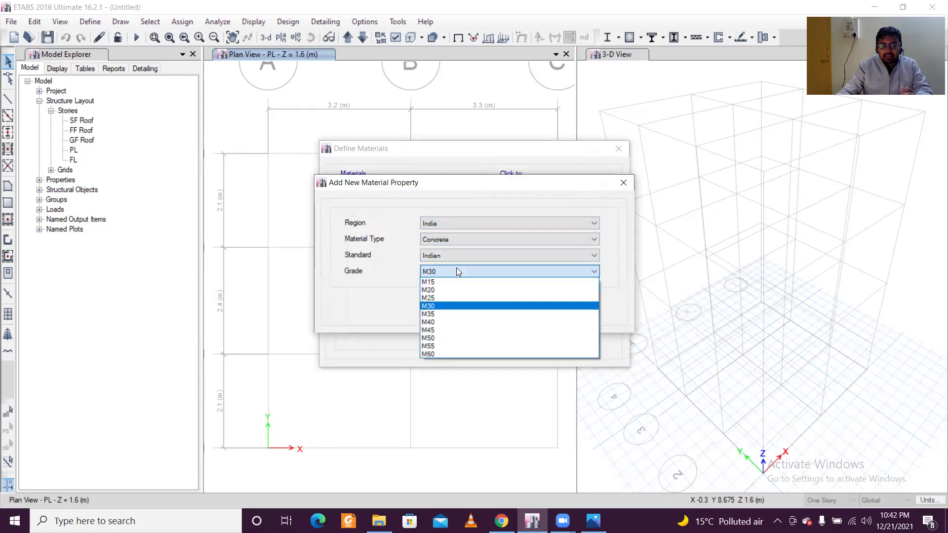
click(466, 291)
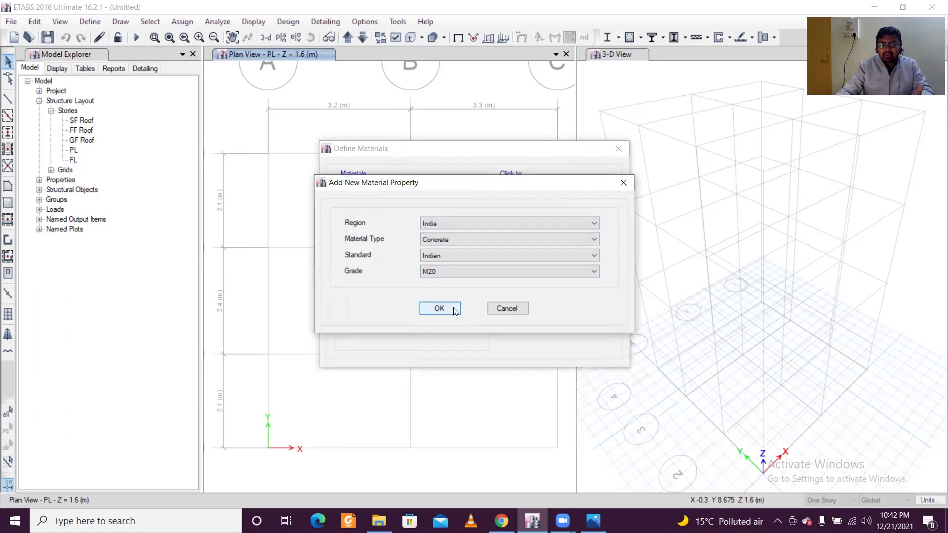
click(453, 309)
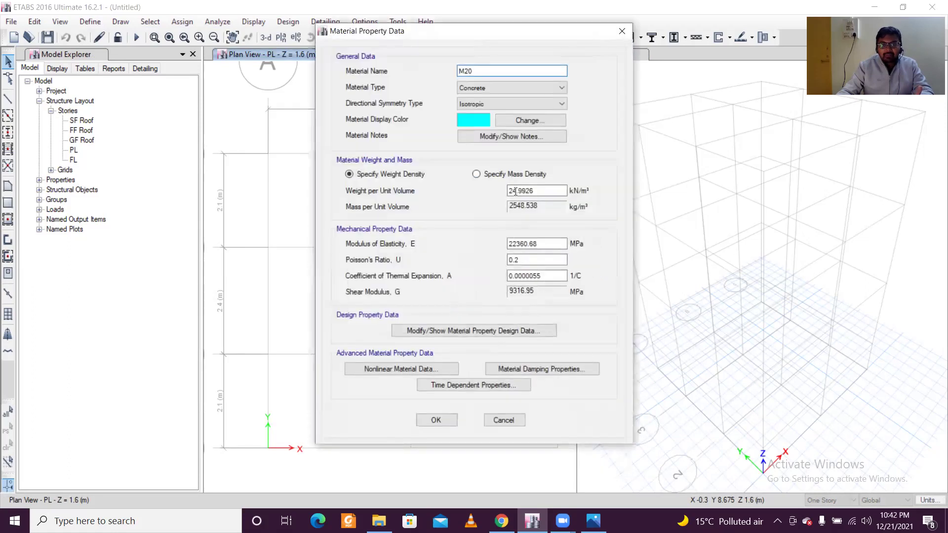
Set M20's concrete cube compressive strength to 20 MPa, then accept the material and the materials list.
click(478, 330)
double_click(523, 226)
text(20)
click(441, 342)
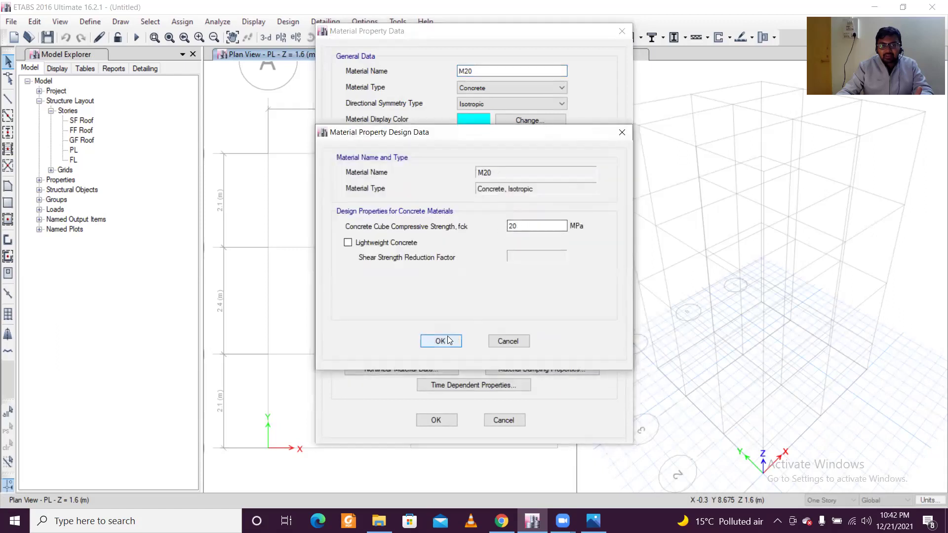
click(436, 420)
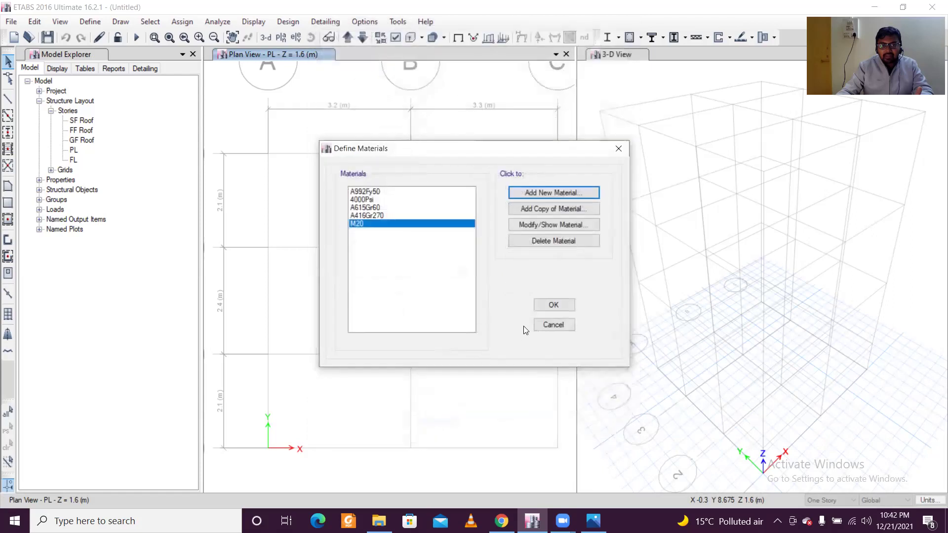
click(553, 306)
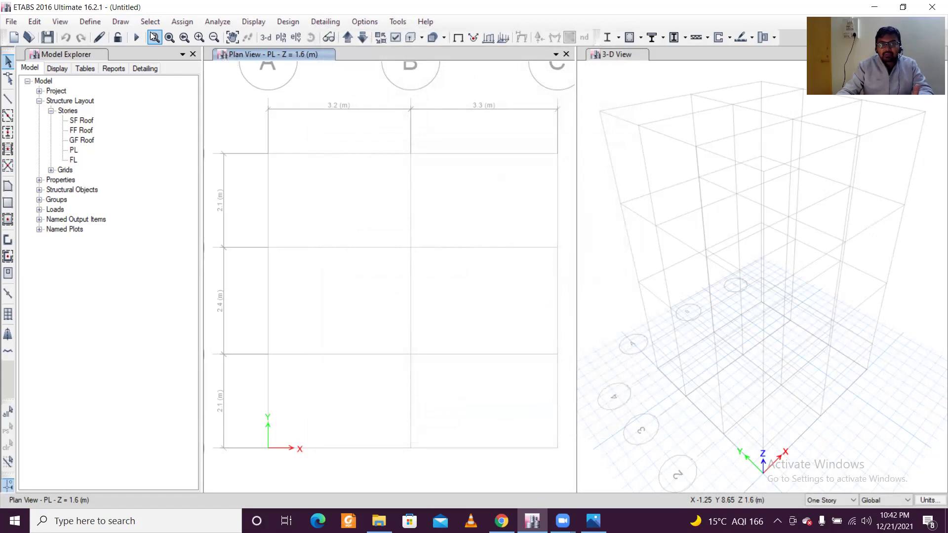
Add a new concrete rectangular frame section property and name it Beam 1.
click(94, 23)
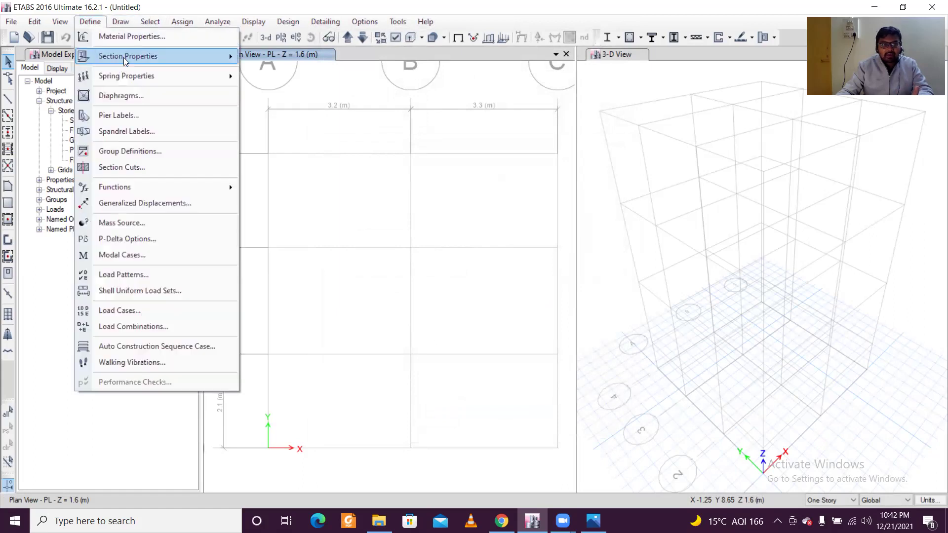
mouse_move(123, 58)
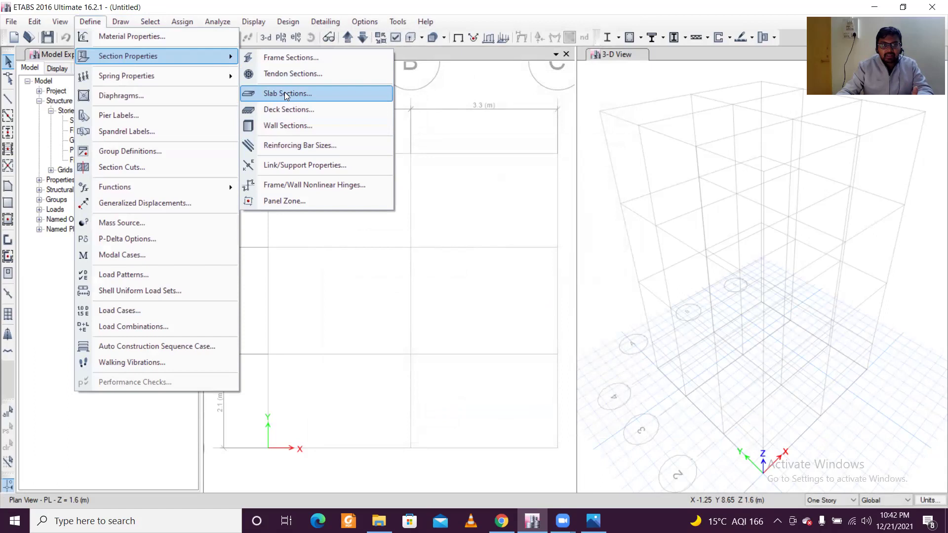
click(291, 61)
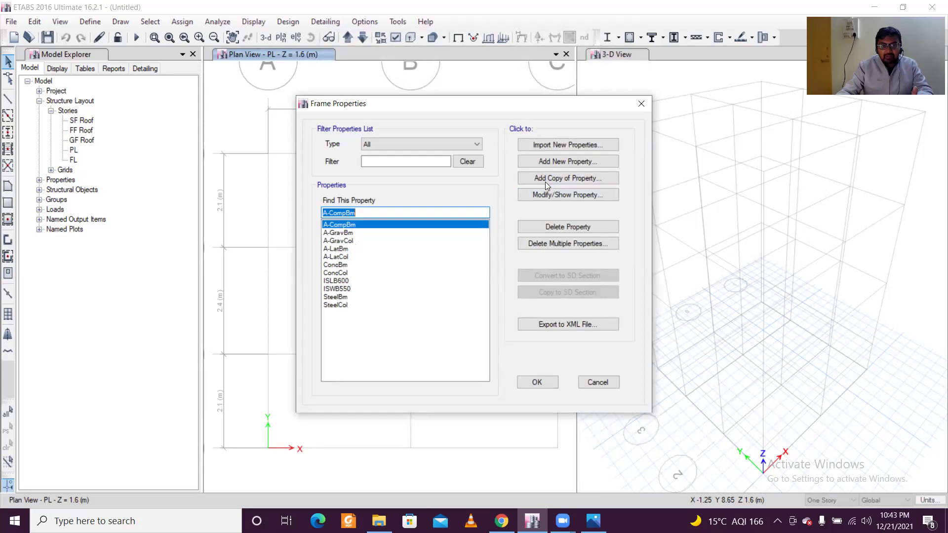
click(559, 162)
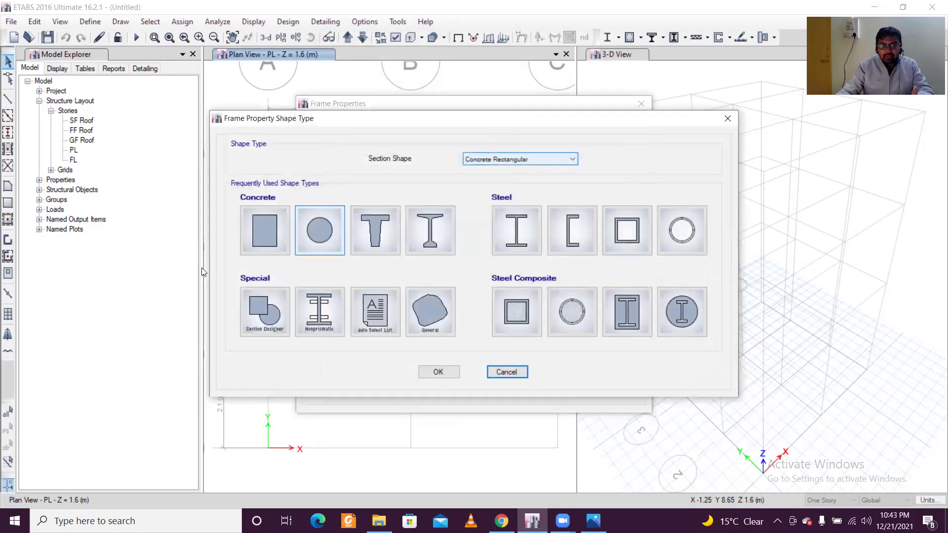
click(263, 230)
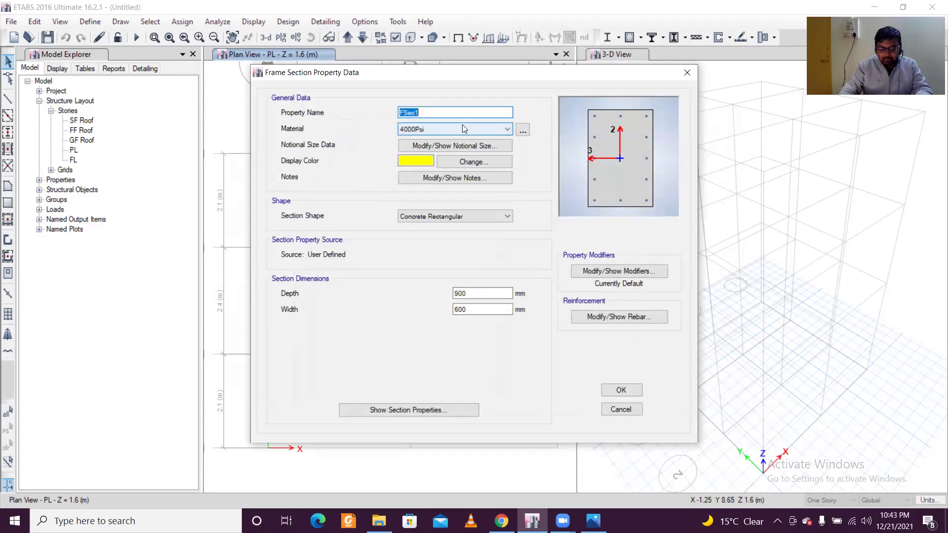
text(Beam 1)
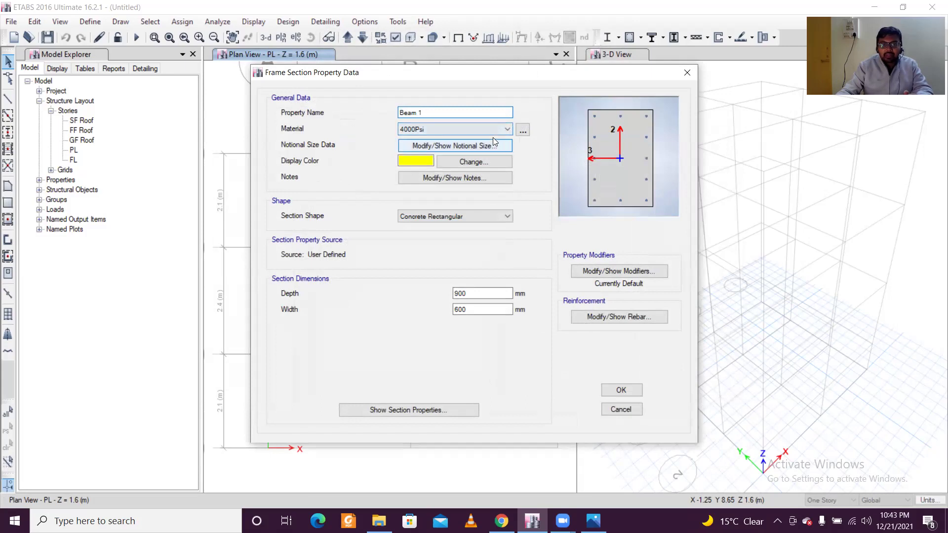
Try to assign M20 to the beam section by selecting it in the material definitions.
click(523, 130)
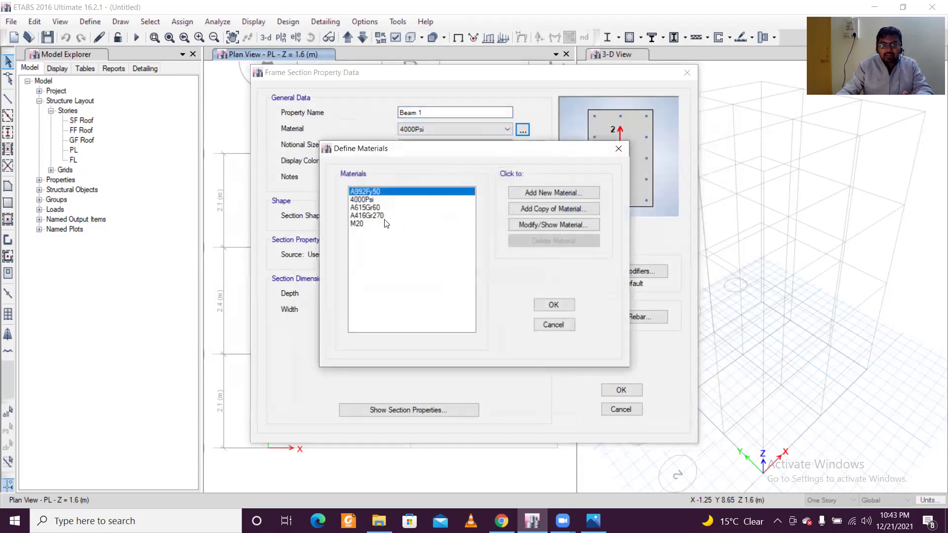
click(359, 223)
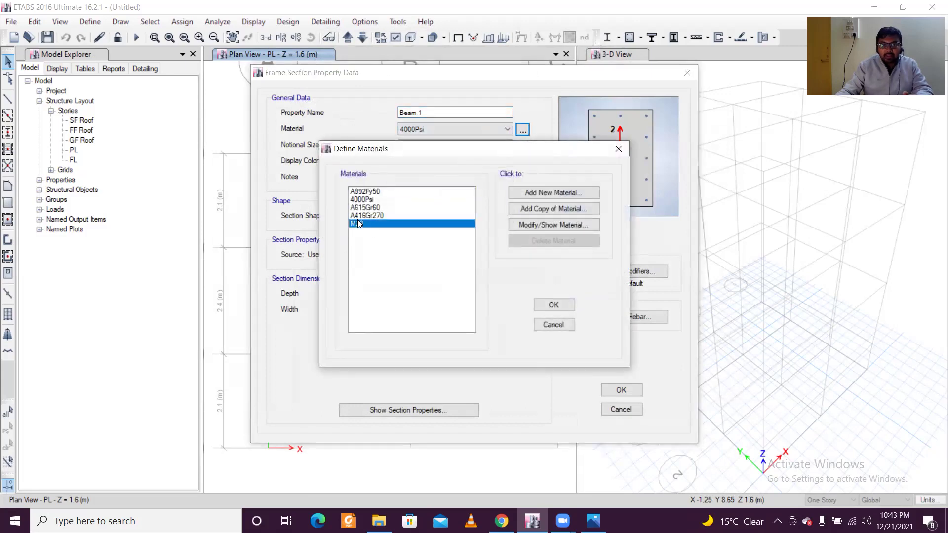
click(557, 303)
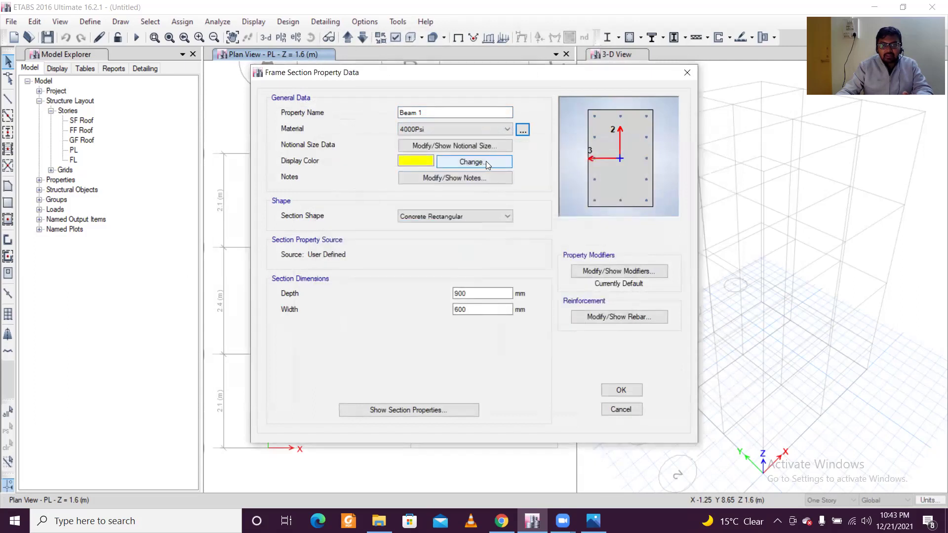
Set Beam 1's material to M20, its depth to 350 mm and its width to 250 mm.
click(477, 129)
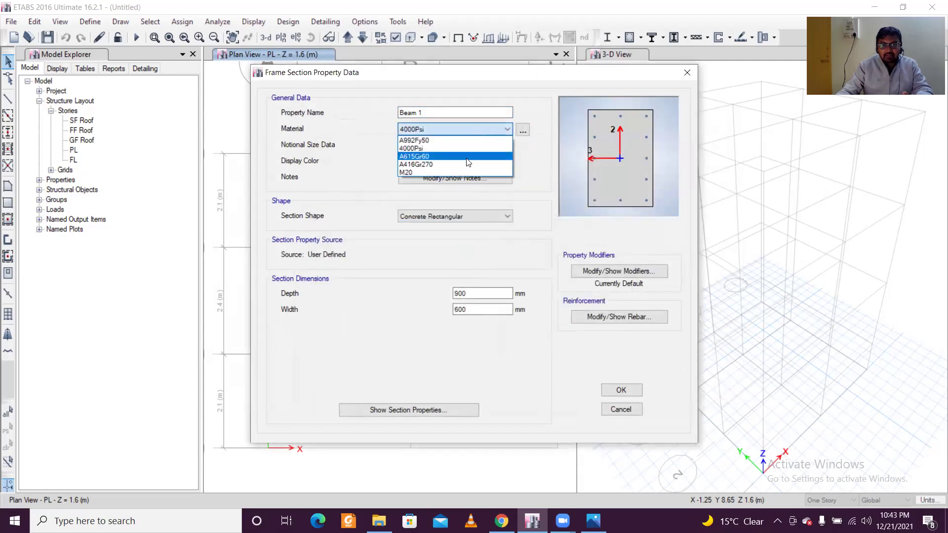
click(466, 172)
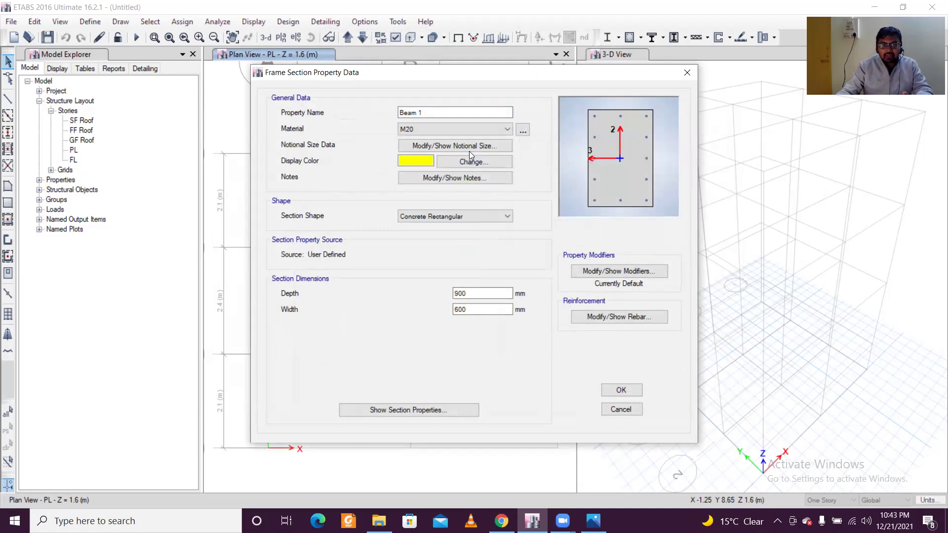
double_click(476, 294)
key(Tab)
text(250)
double_click(474, 293)
text(35)
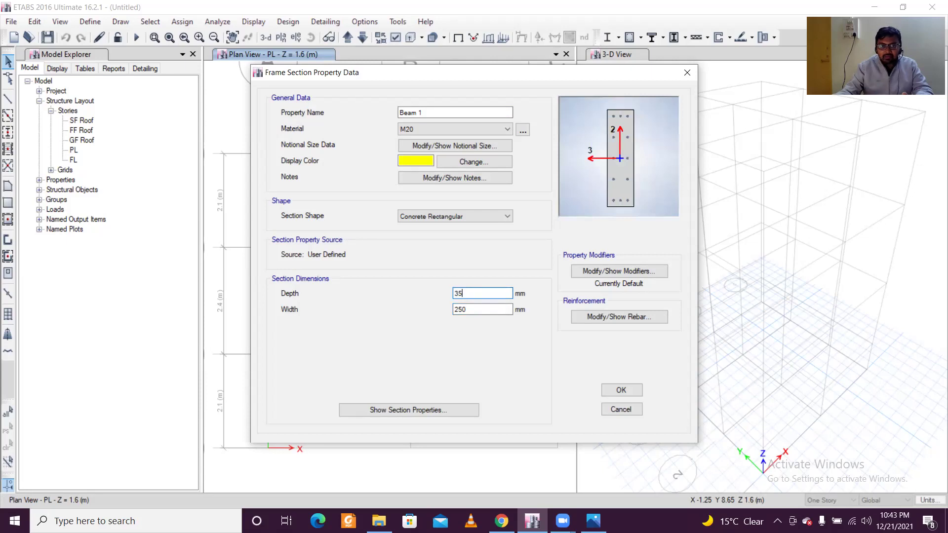
text(0)
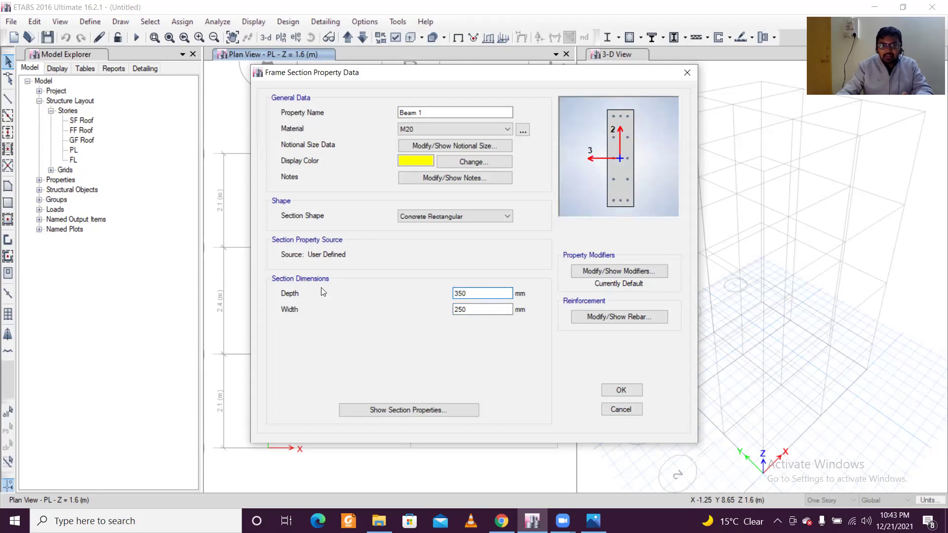
Set Beam 1's reinforcement design type to M3 Design Only (Beam) and accept the section.
click(620, 318)
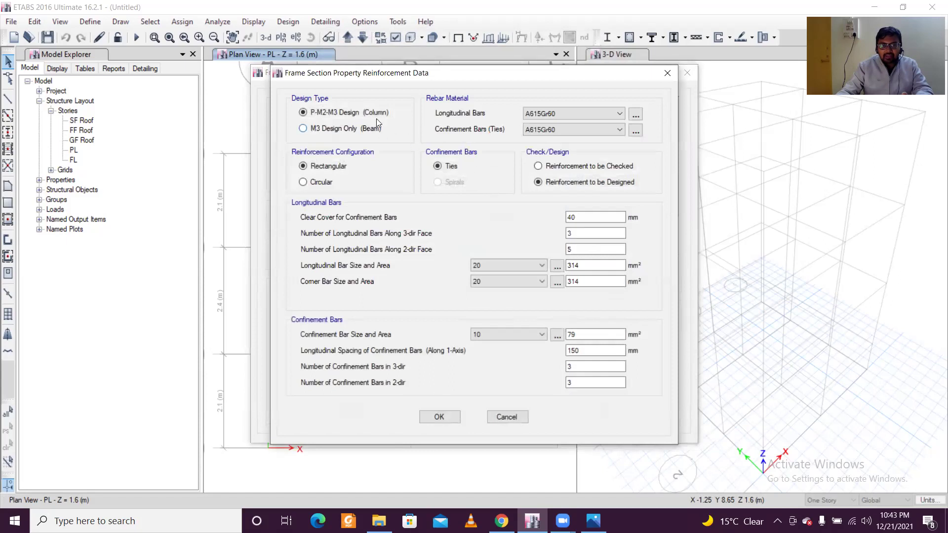
click(359, 128)
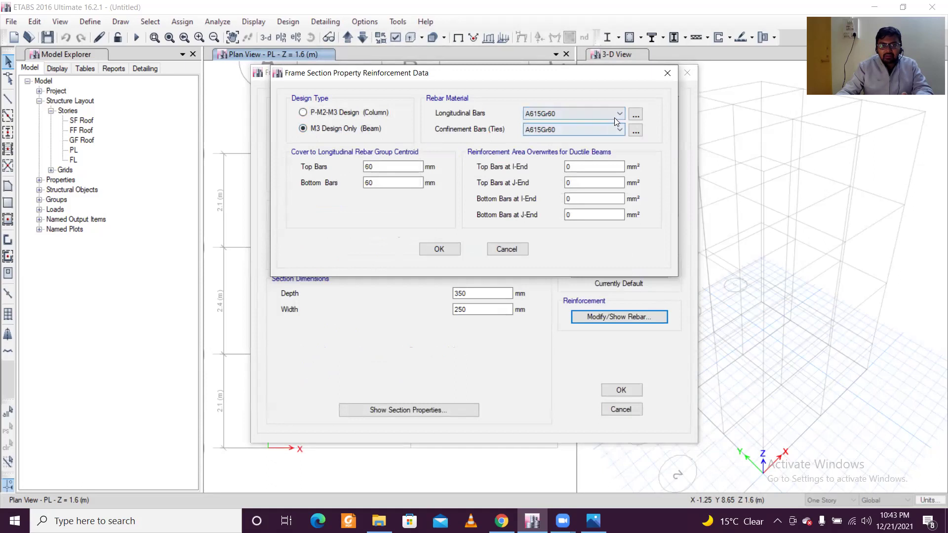
double_click(391, 167)
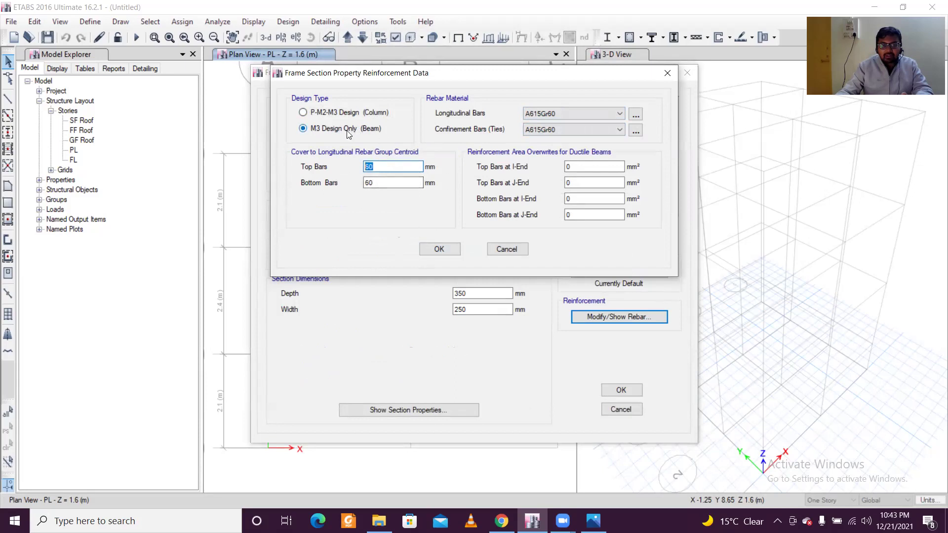
click(443, 249)
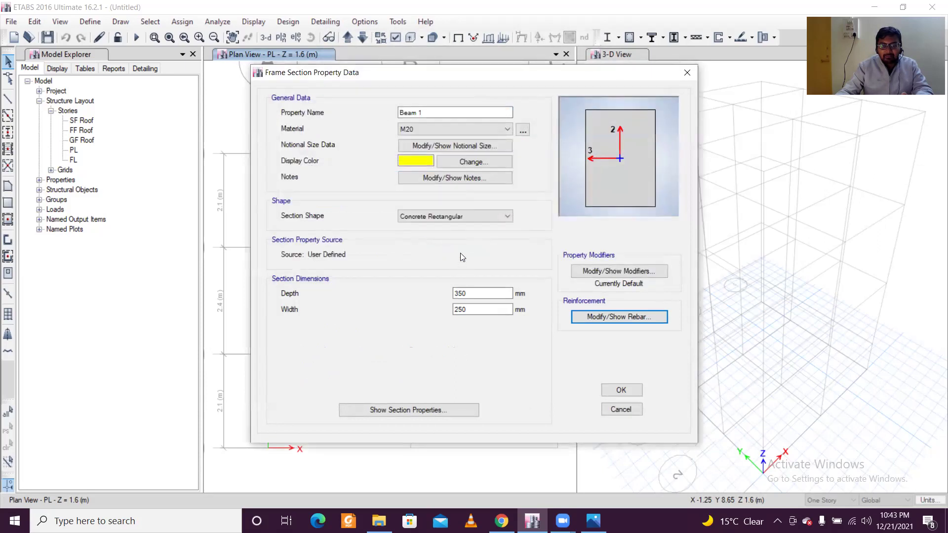
click(617, 390)
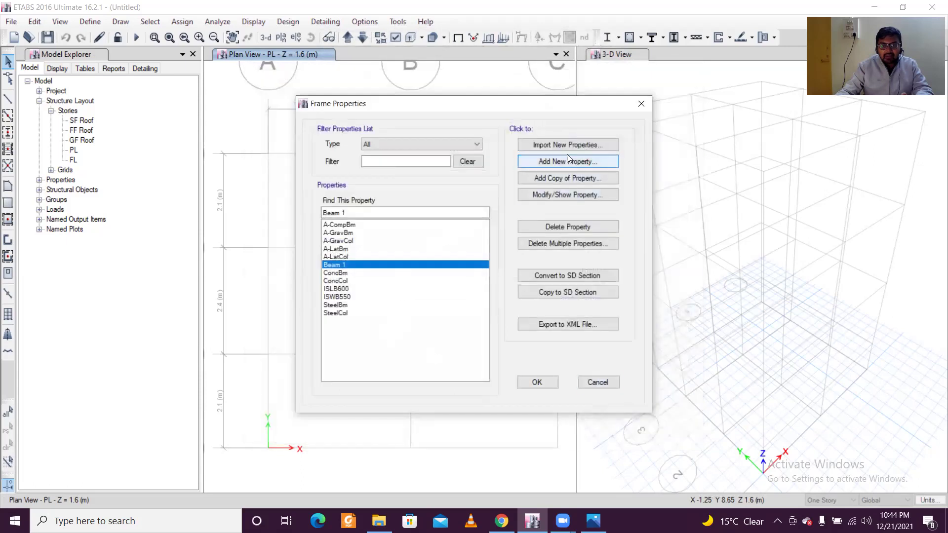
Add a new concrete rectangular frame section property and name it Column1.
click(568, 165)
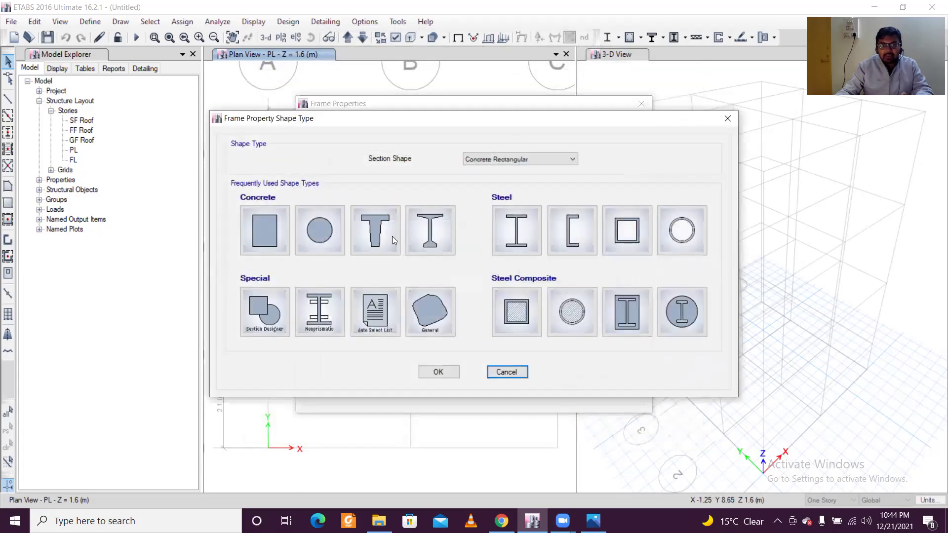
click(256, 240)
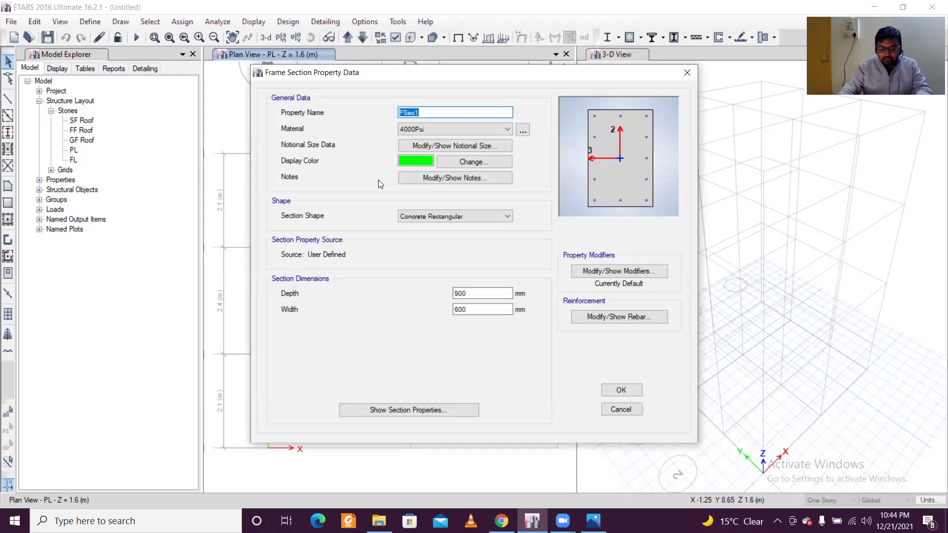
text(CO)
key(BackSpace)
text(olumn1)
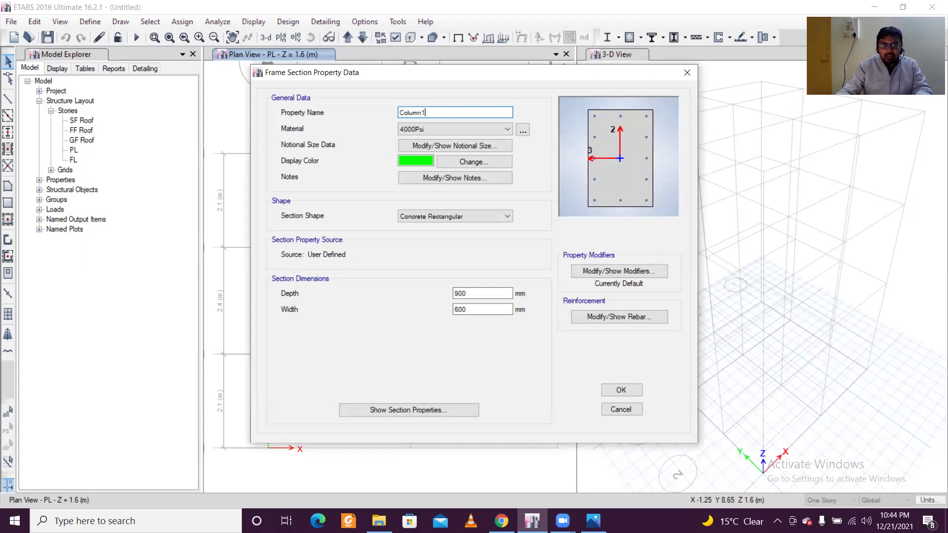
Set Column1's material to M20 and its depth and width to 400 mm each, and accept the frame properties.
click(502, 128)
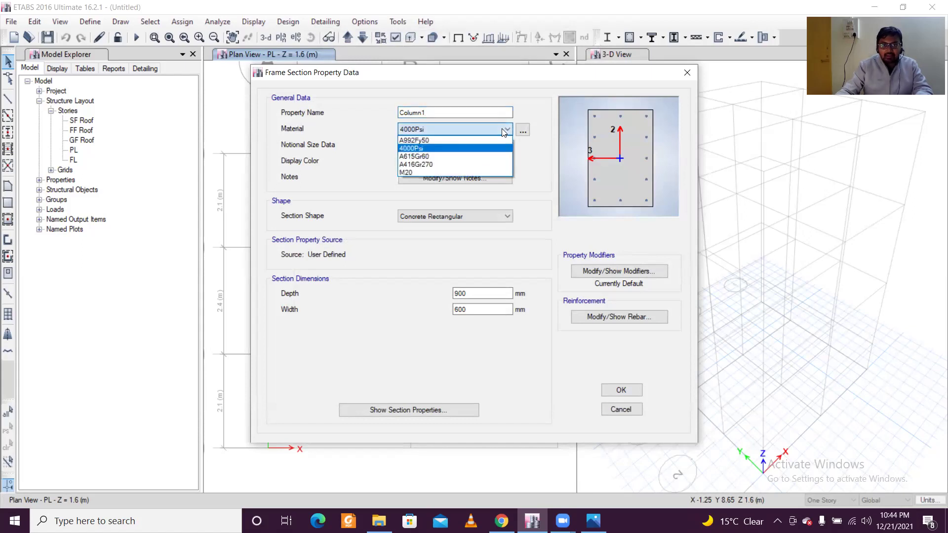
click(484, 172)
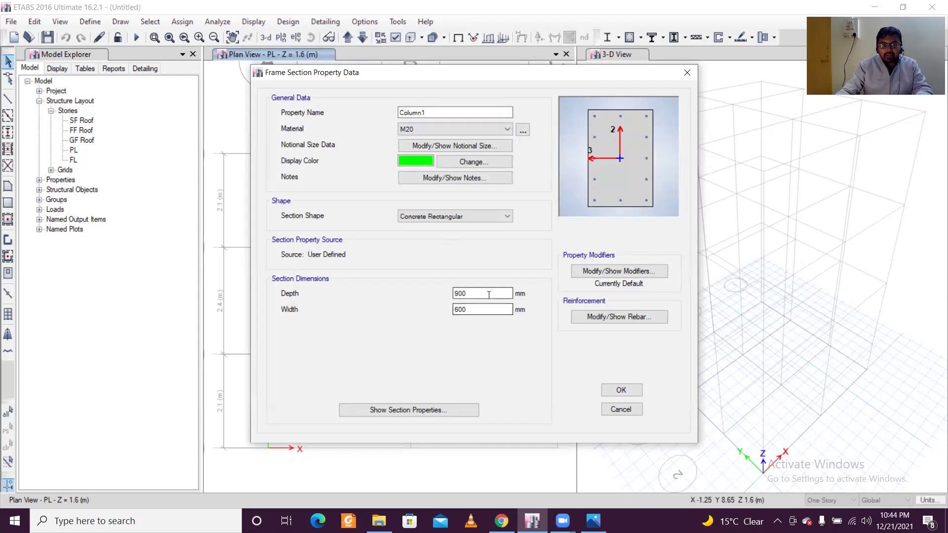
drag(483, 294, 408, 290)
text(400)
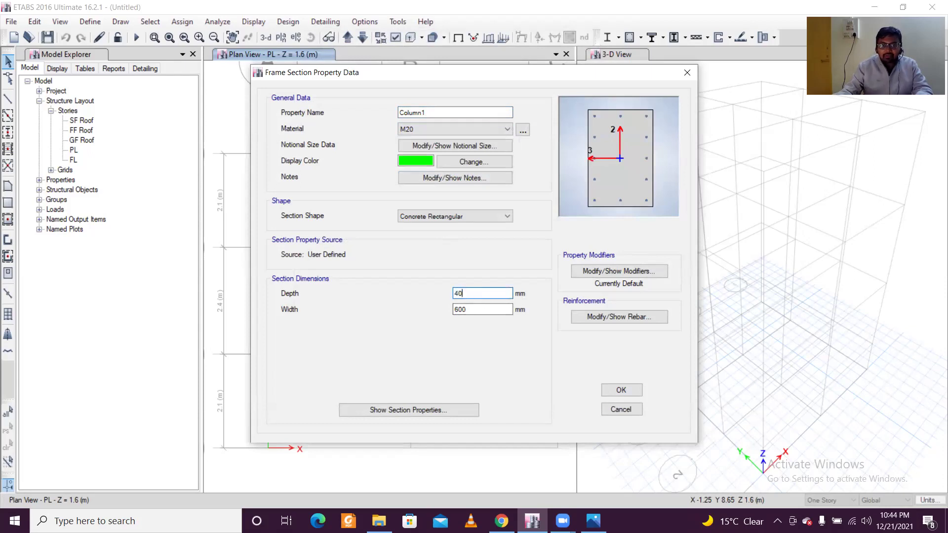
double_click(478, 309)
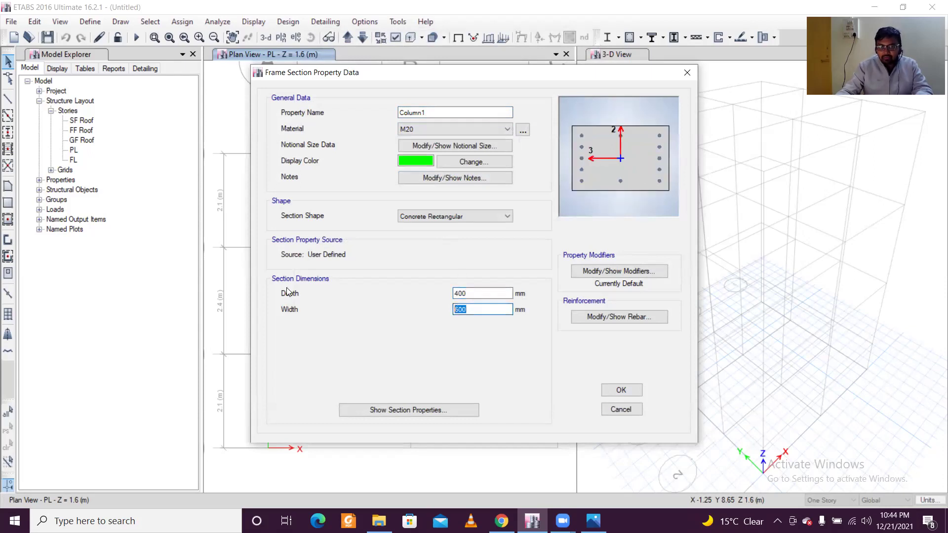
text(400)
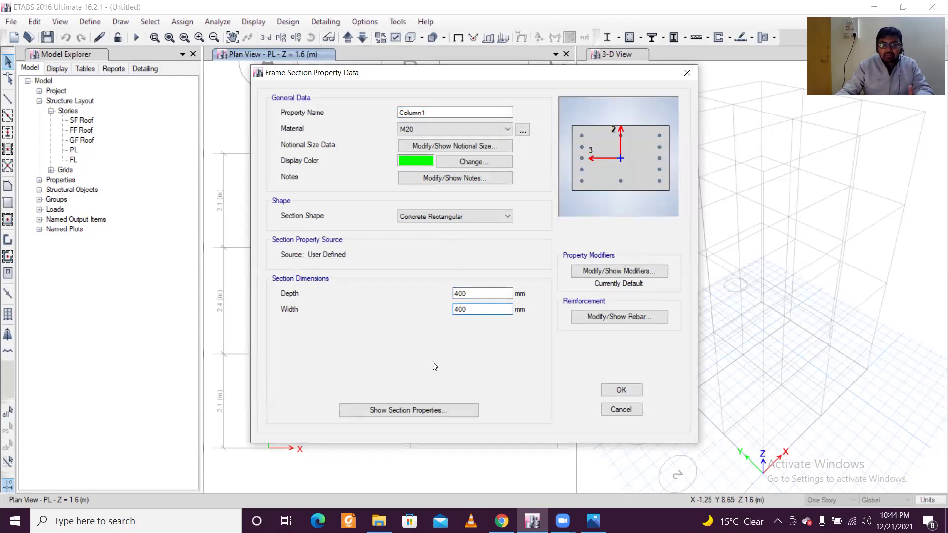
click(618, 390)
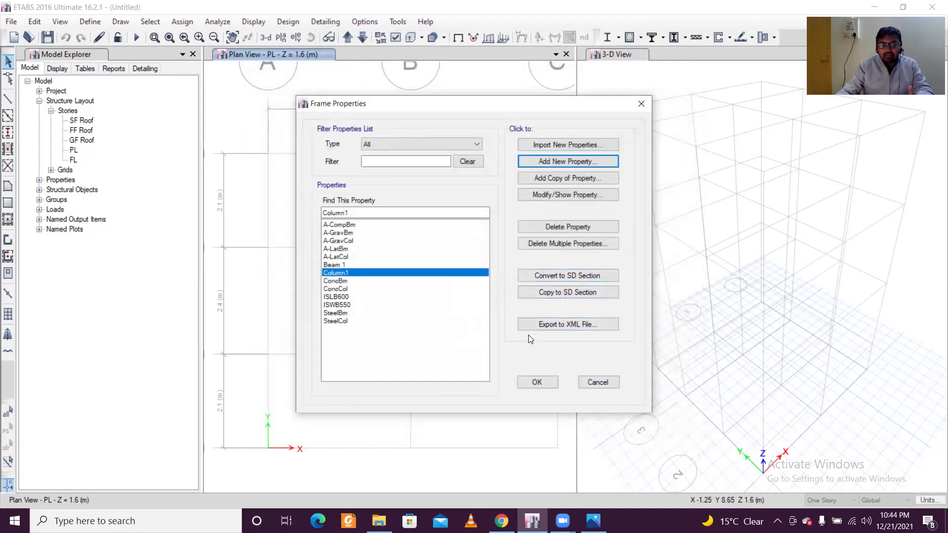
click(539, 383)
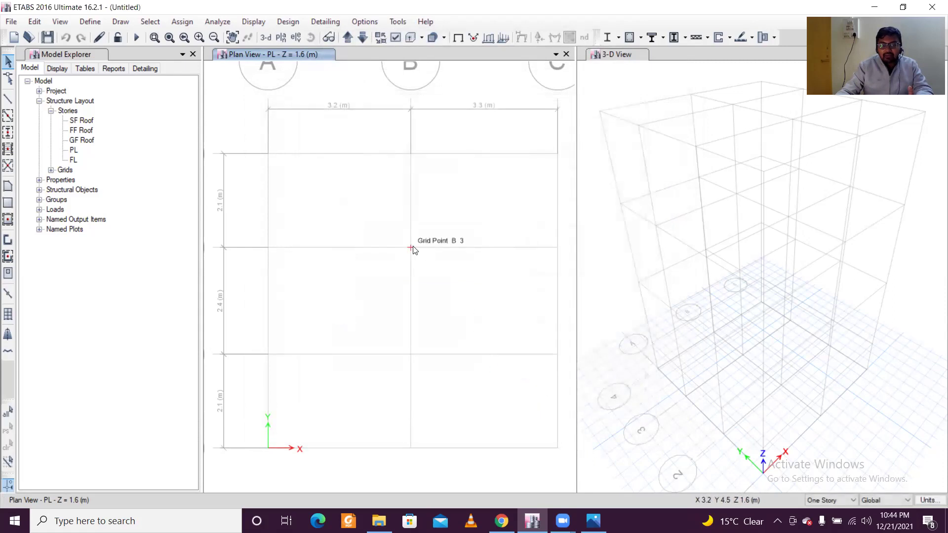
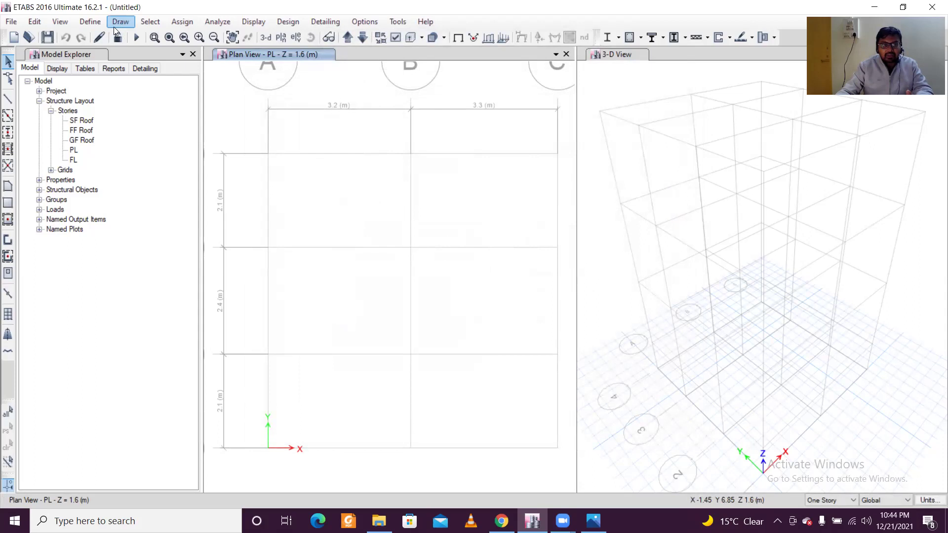
Add a new slab section property and name it Slab 150 mm.
click(90, 22)
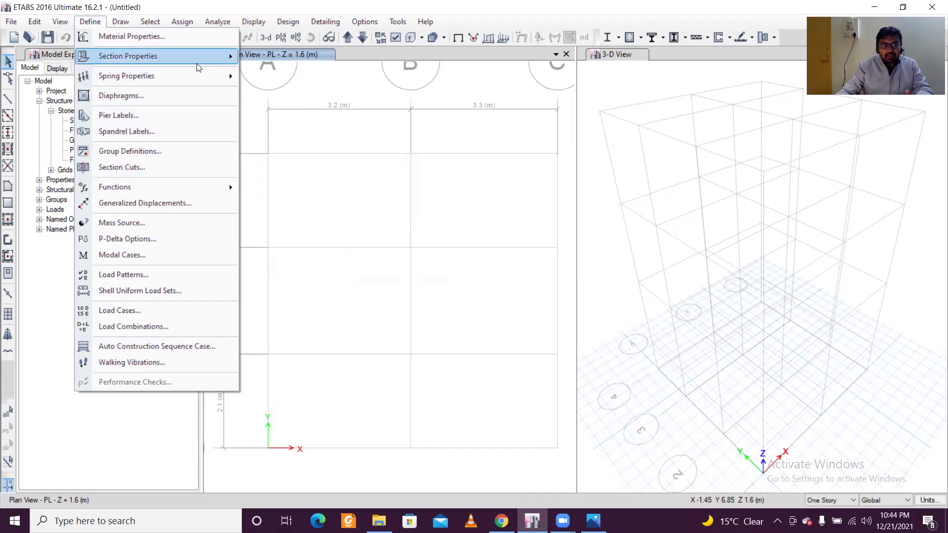
mouse_move(196, 64)
click(266, 94)
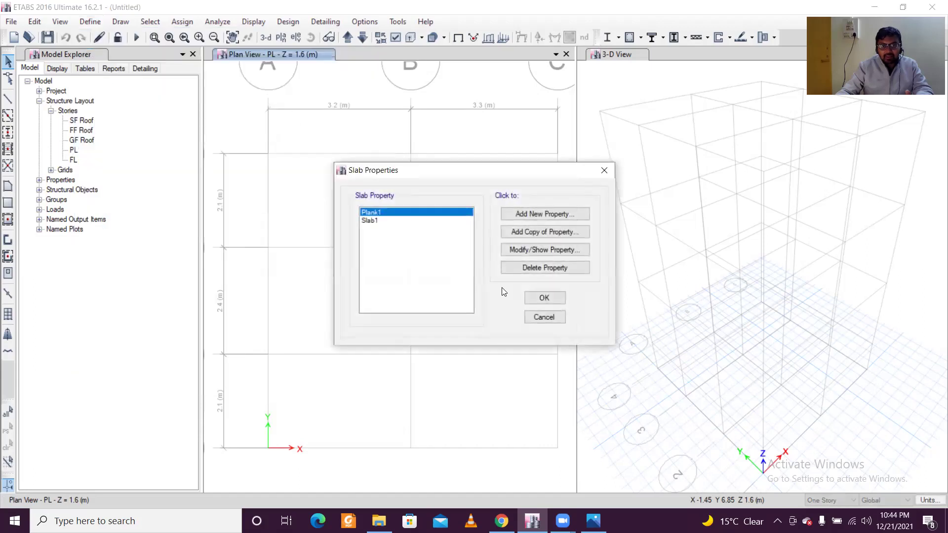
click(417, 222)
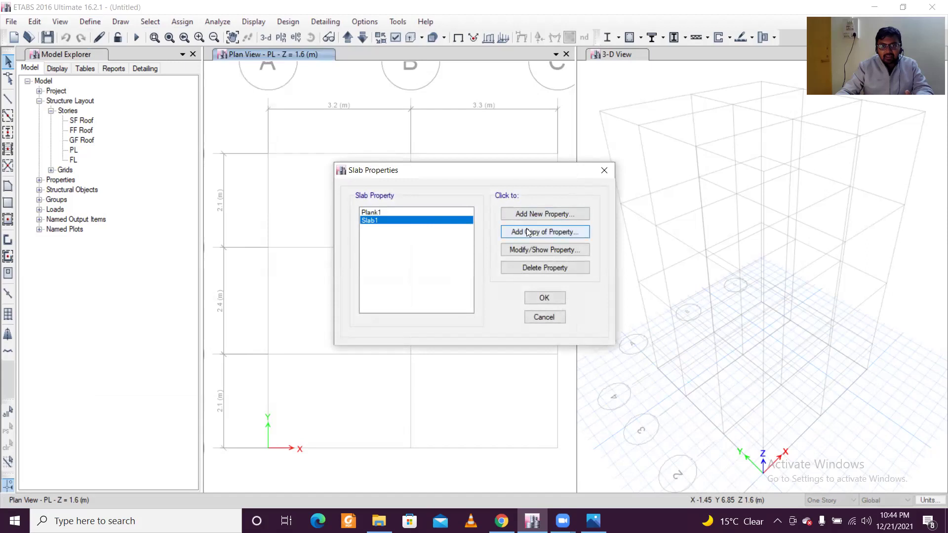
click(531, 215)
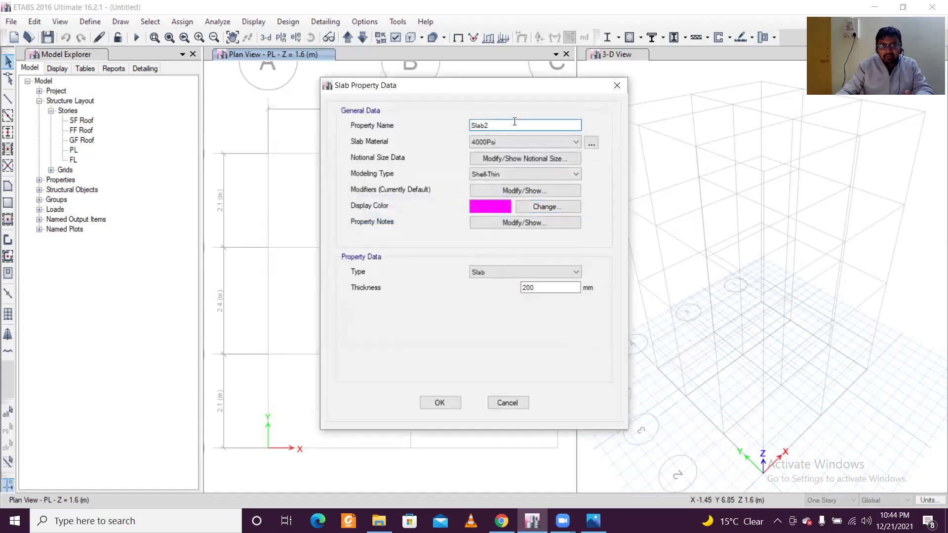
drag(513, 123, 451, 125)
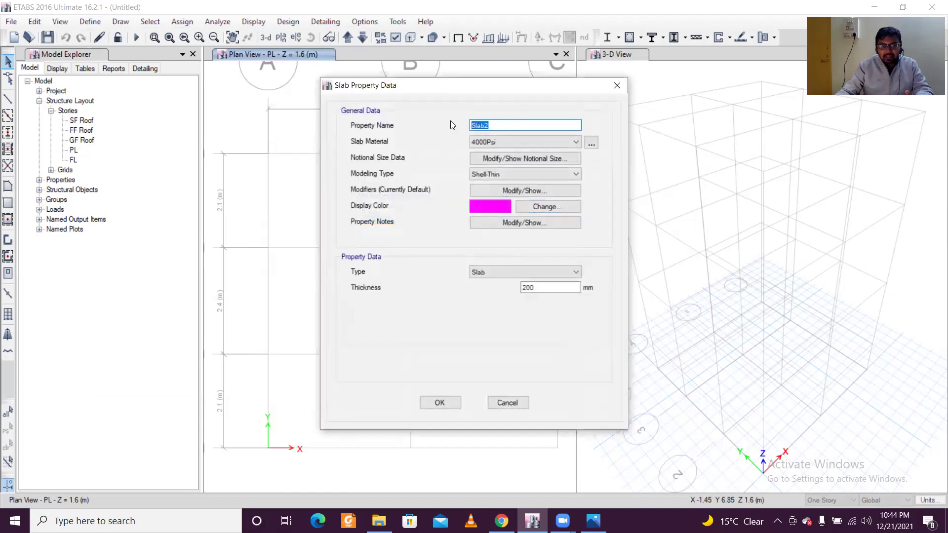
click(496, 125)
key(BackSpace)
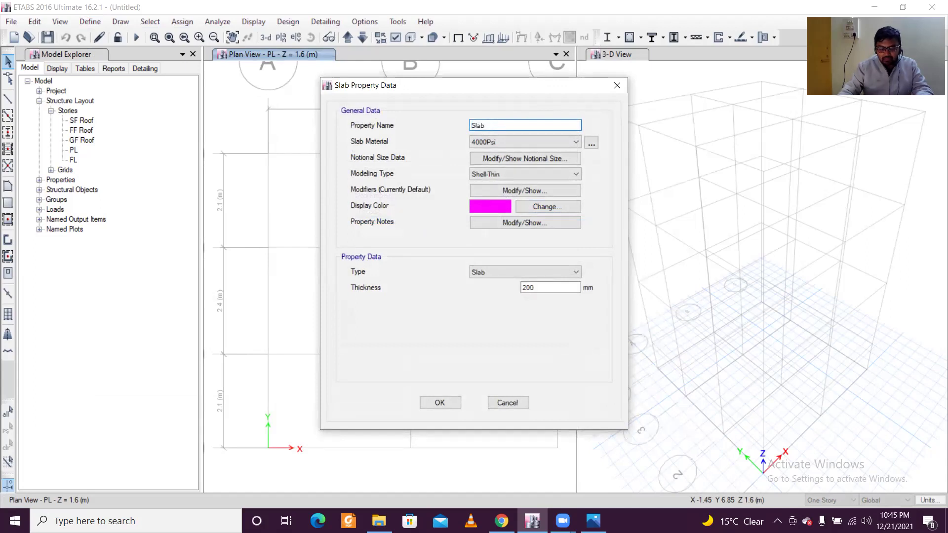
text(150 mm)
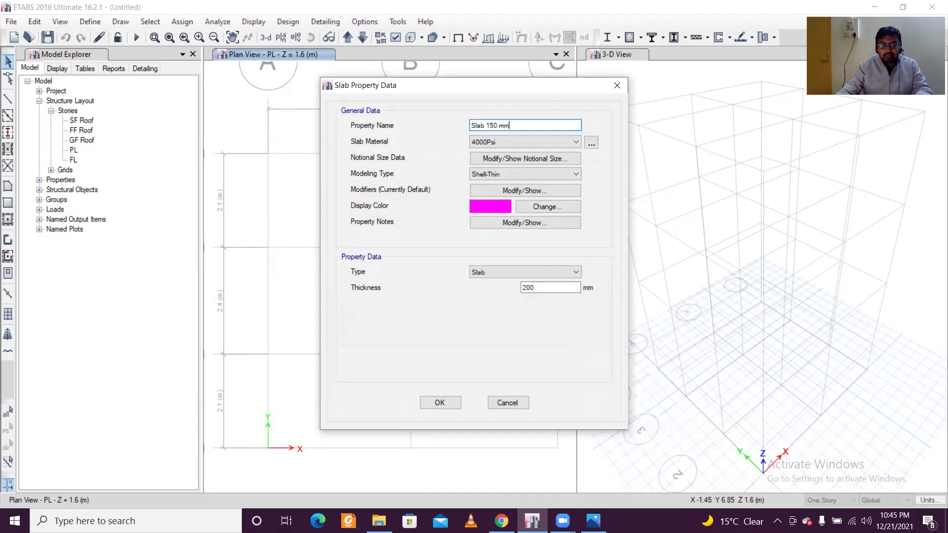
Set the new slab's material to M20 and its thickness to 150 mm, accept it and close the slab properties.
click(537, 142)
click(542, 182)
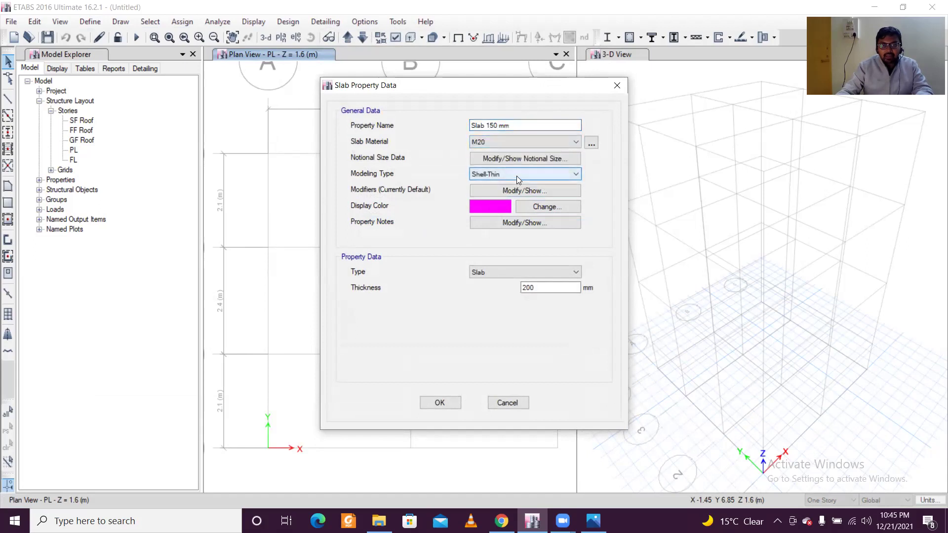
click(517, 176)
click(517, 176)
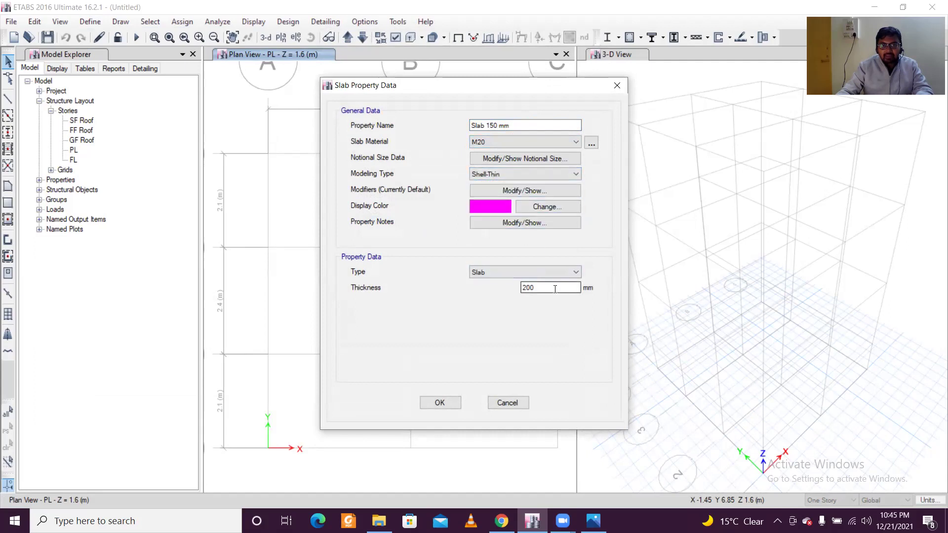
drag(549, 288, 461, 270)
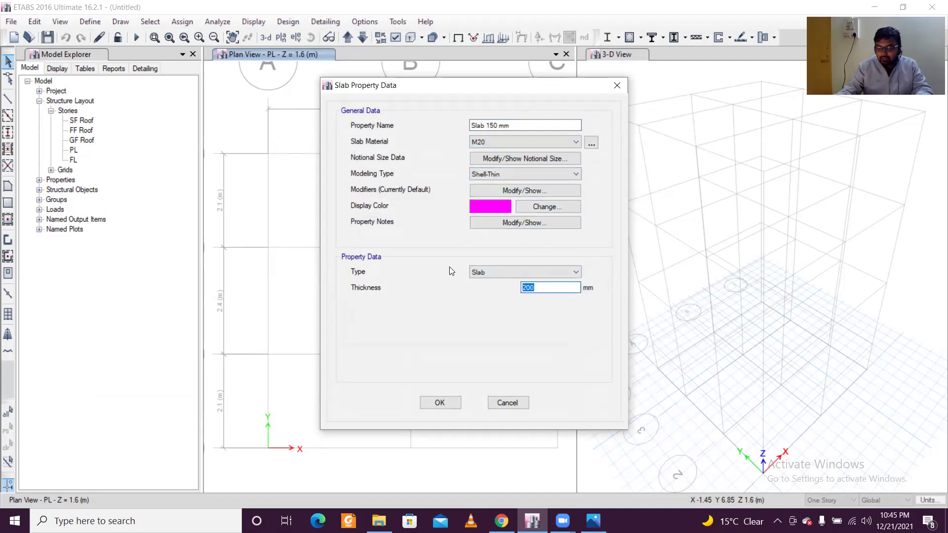
text(150)
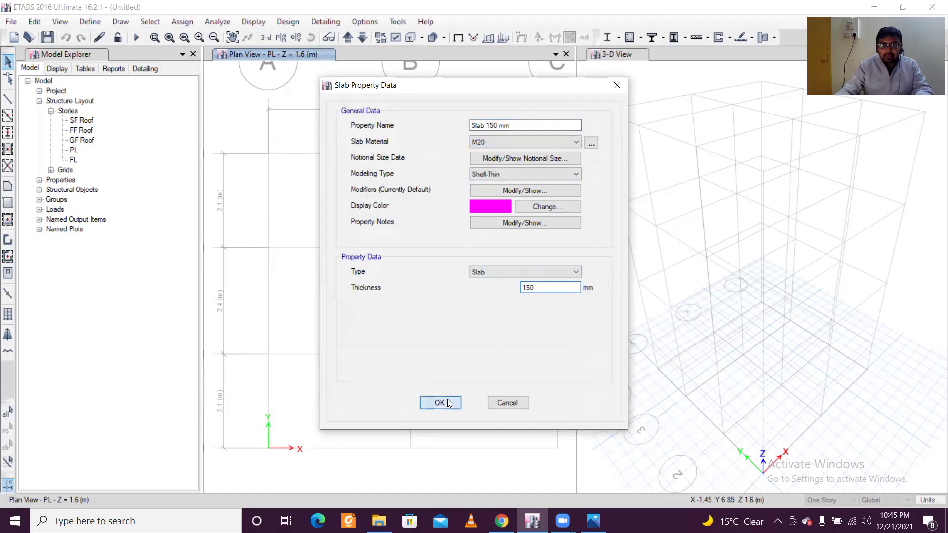
click(440, 403)
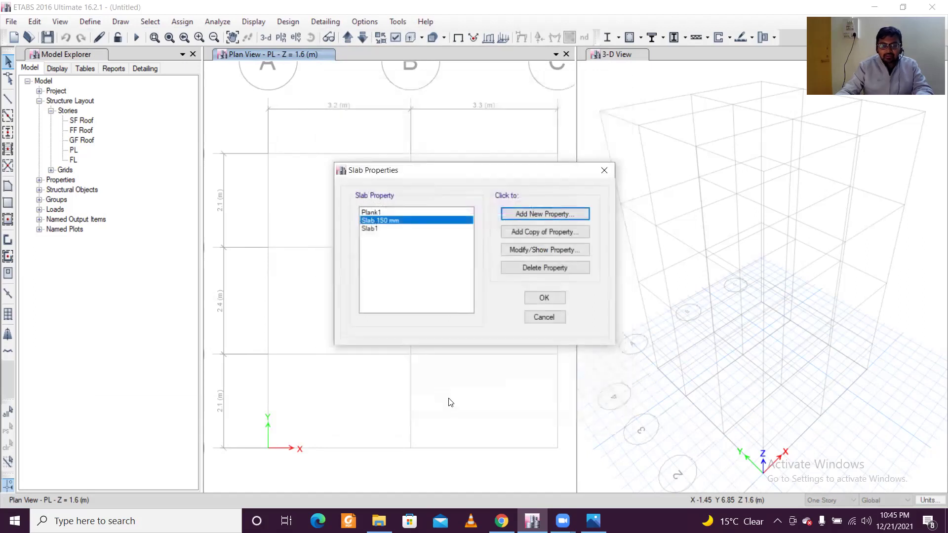
click(605, 171)
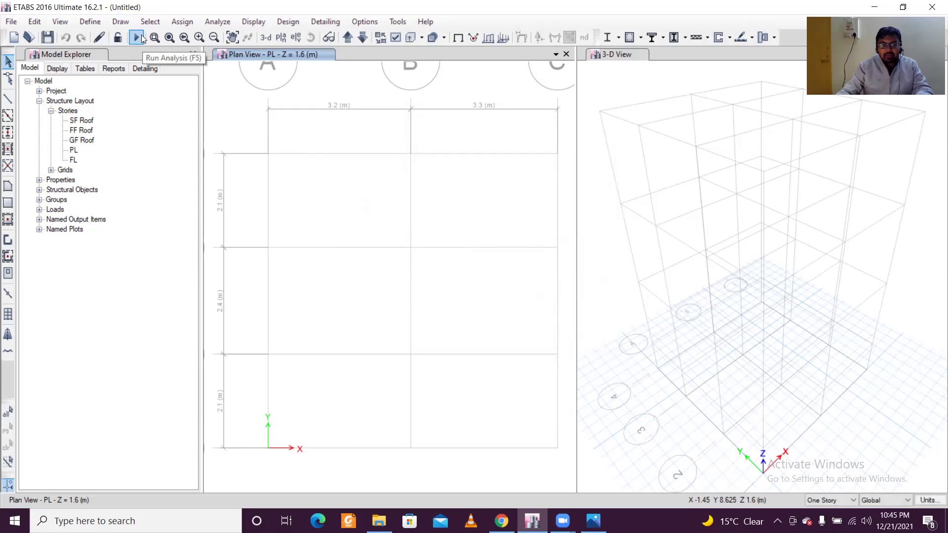
Quick-draw columns with the Column1 section at all grid intersections of the PL plan.
click(12, 133)
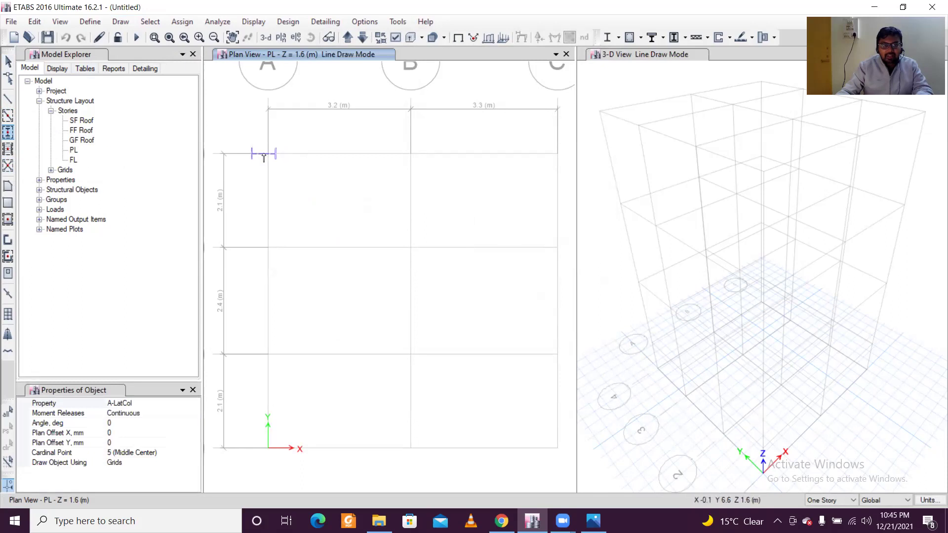
click(189, 407)
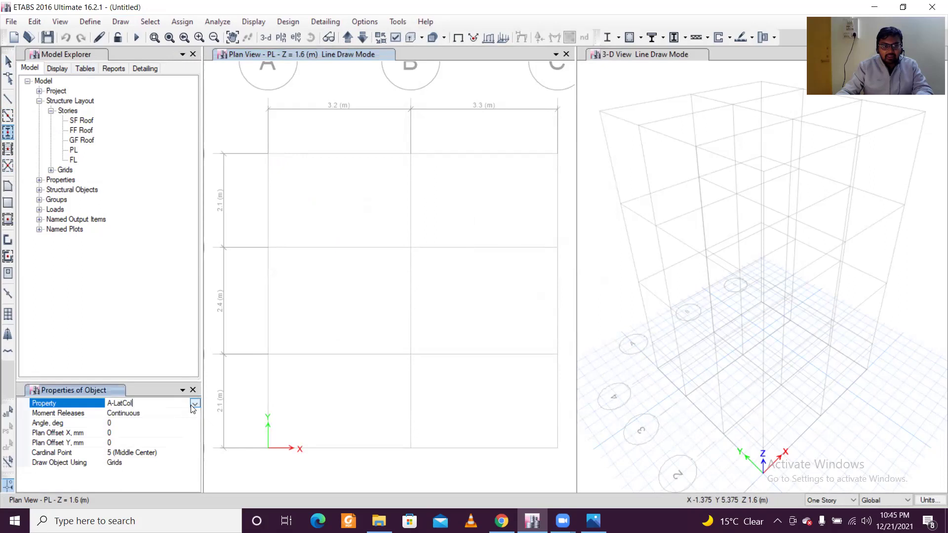
click(195, 403)
scroll(193, 439, down, 1)
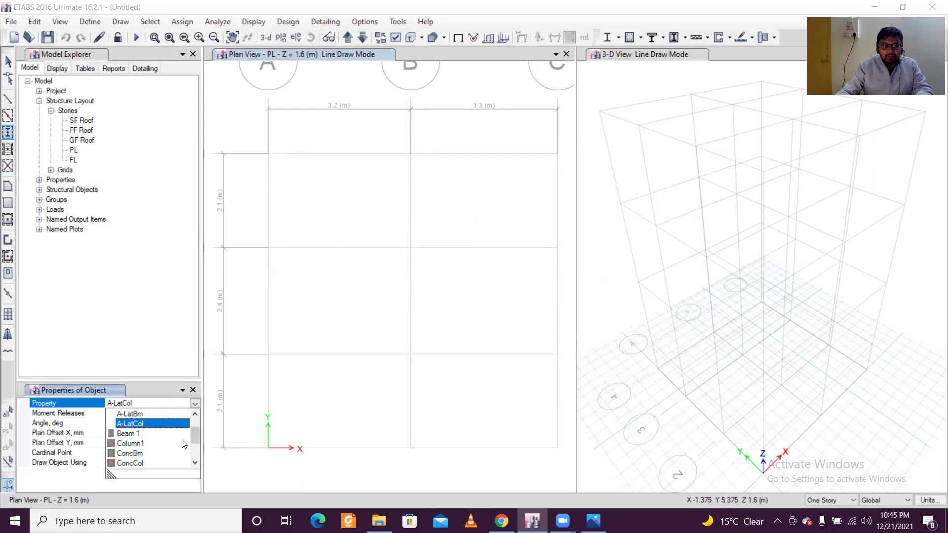
scroll(193, 441, down, 1)
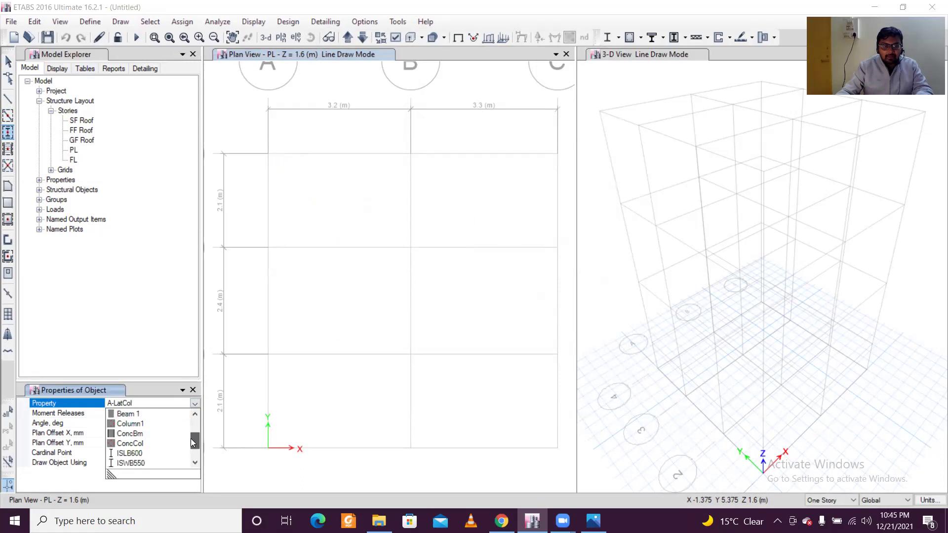
click(128, 424)
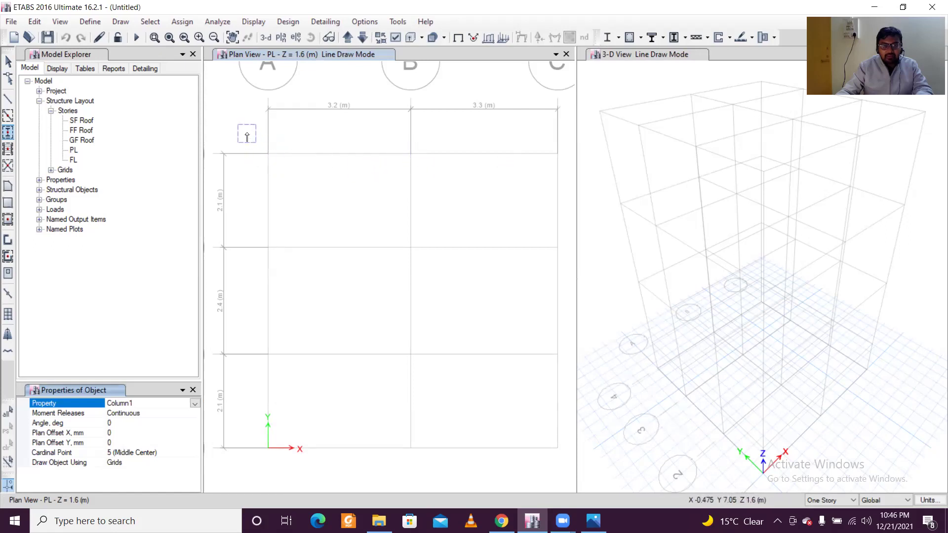
drag(248, 130, 572, 478)
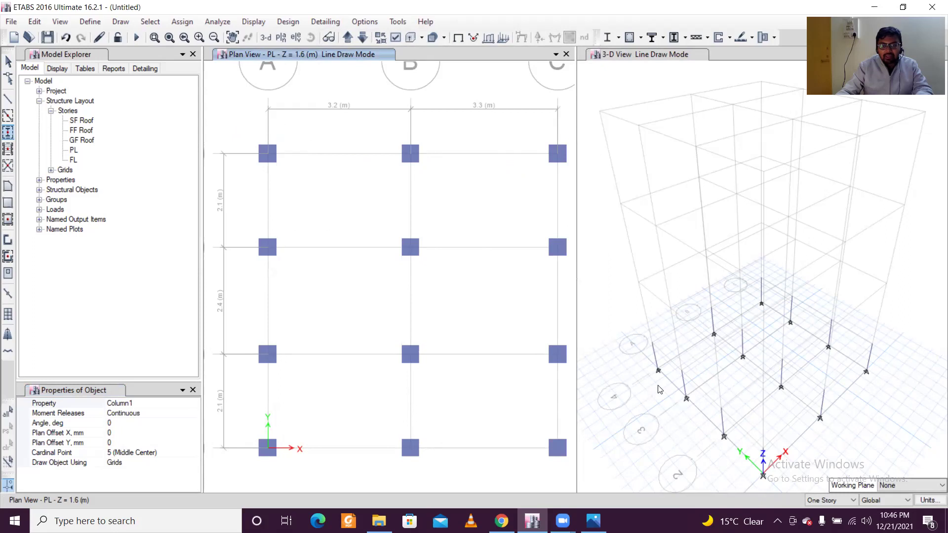
scroll(665, 392, up, 5)
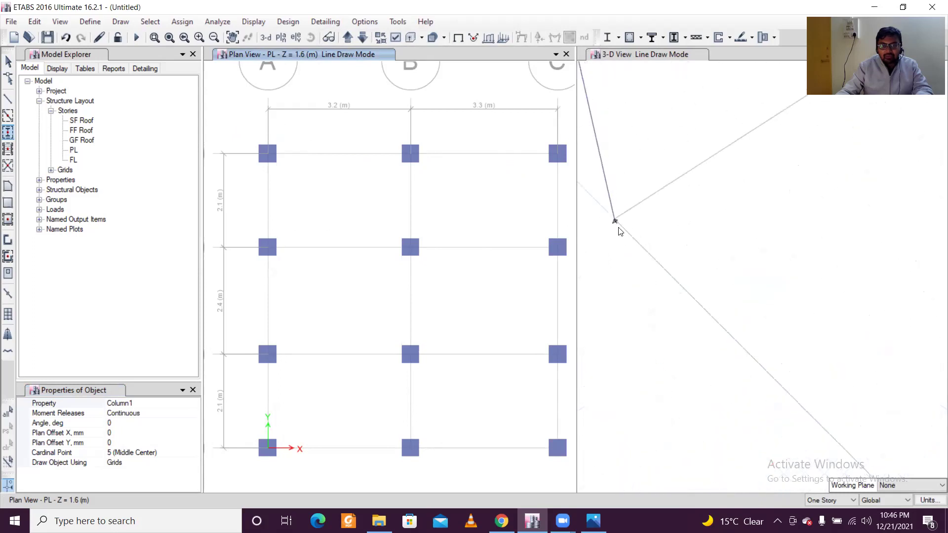
scroll(619, 231, down, 5)
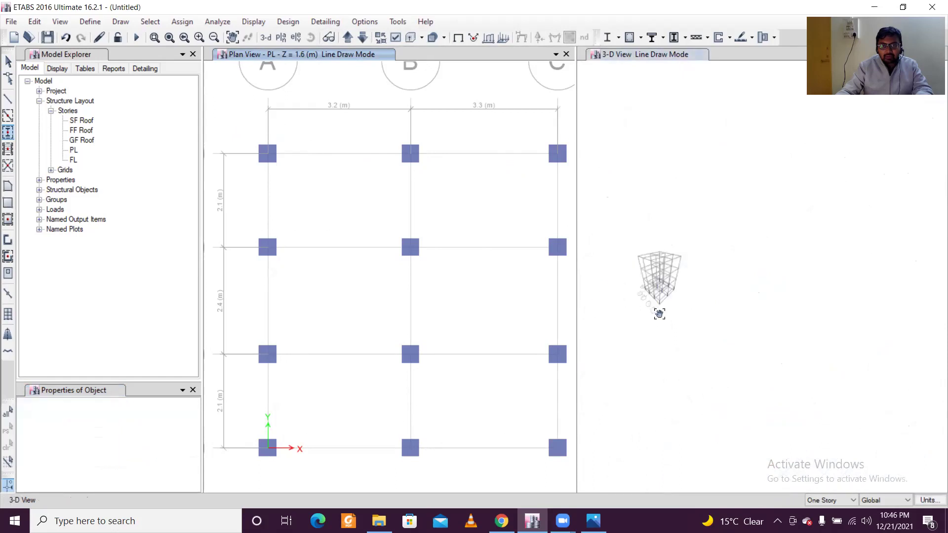
scroll(665, 321, up, 5)
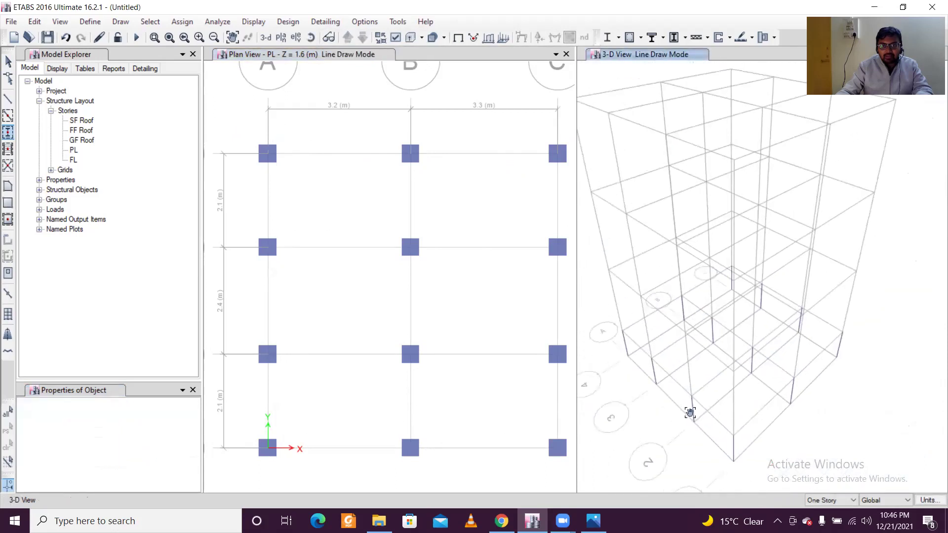
Quick-draw beams with the Beam 1 section along all grid lines between the columns of the PL plan.
key(Escape)
mouse_move(669, 265)
middle_down()
mouse_move(677, 282)
mouse_move(702, 270)
mouse_move(681, 298)
mouse_move(684, 268)
mouse_move(673, 291)
mouse_move(514, 267)
mouse_move(449, 271)
mouse_move(463, 272)
middle_up()
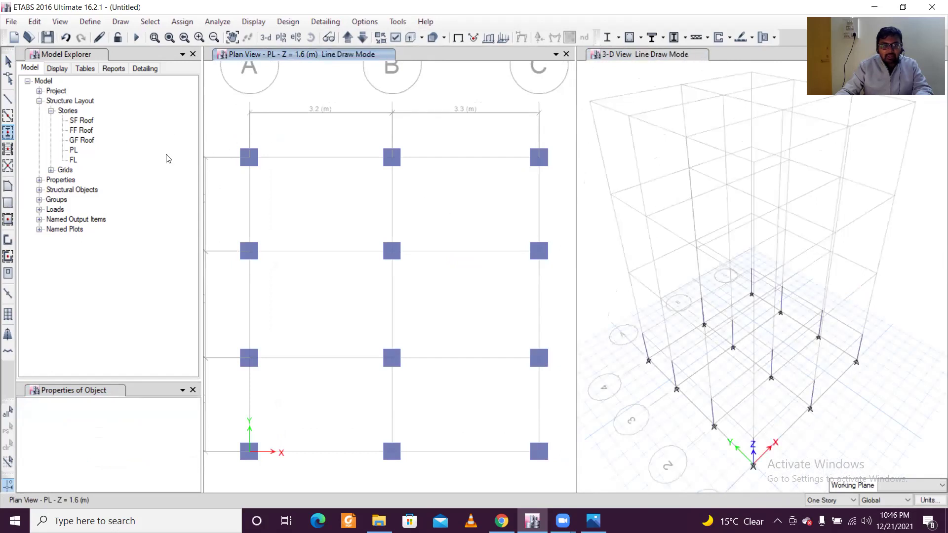
click(7, 119)
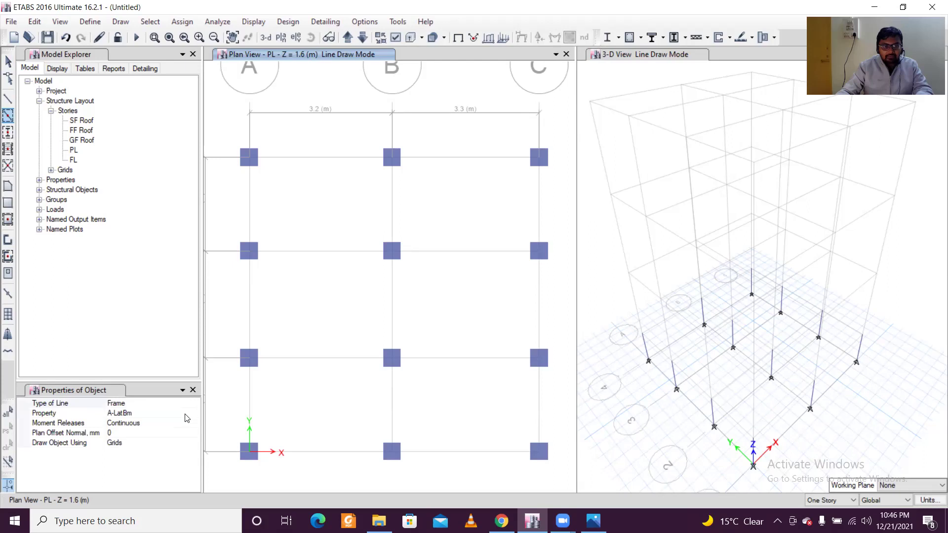
click(188, 417)
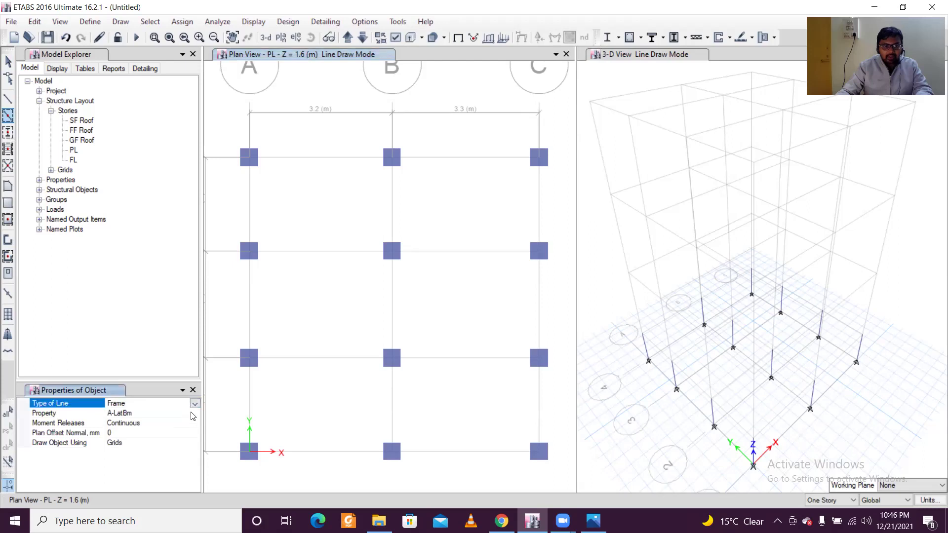
click(192, 415)
click(195, 414)
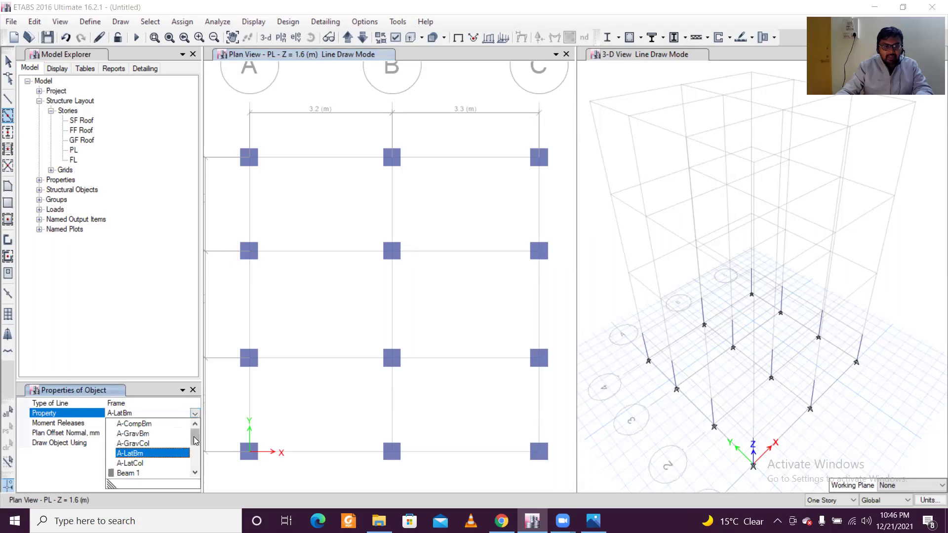
scroll(194, 441, down, 1)
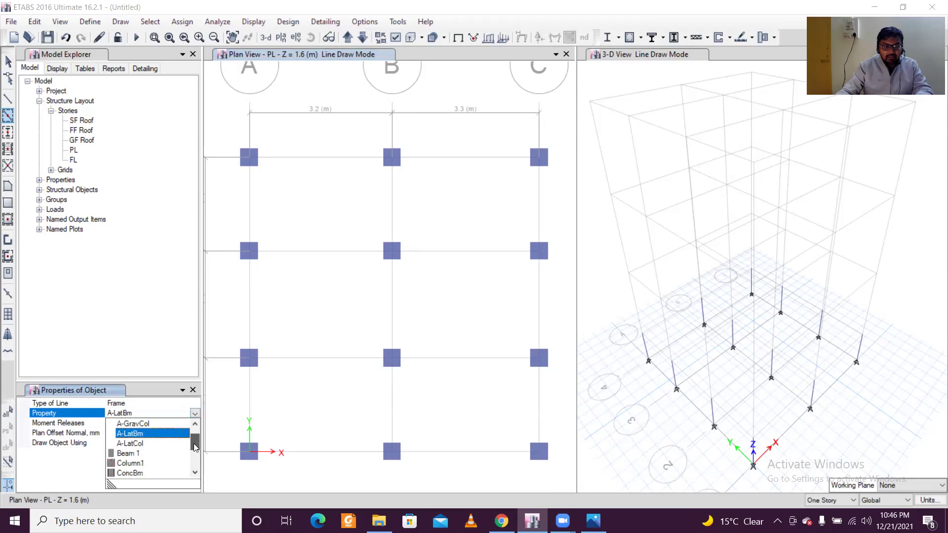
click(129, 464)
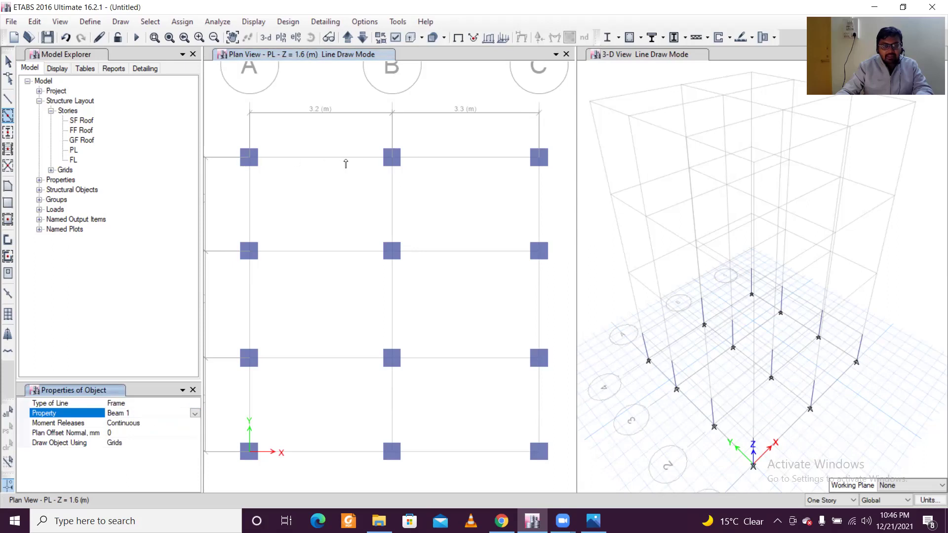
drag(226, 134, 557, 477)
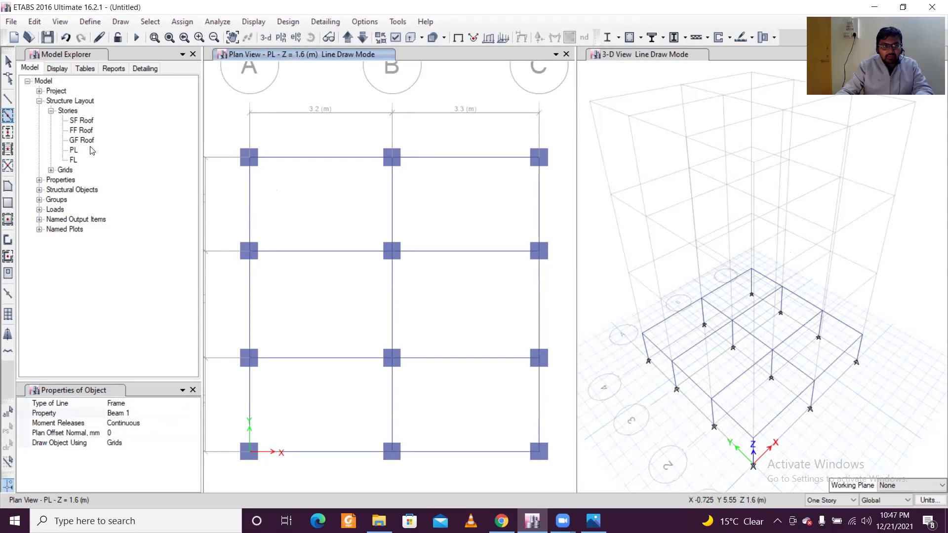
Select everything on story PL and replicate it to the SF Roof, FF Roof and GF Roof stories.
click(74, 150)
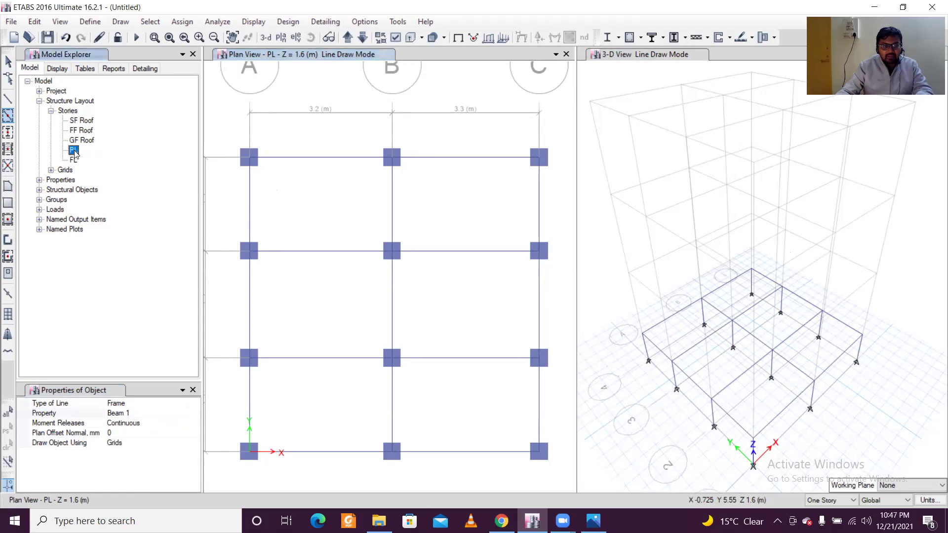
right_click(74, 151)
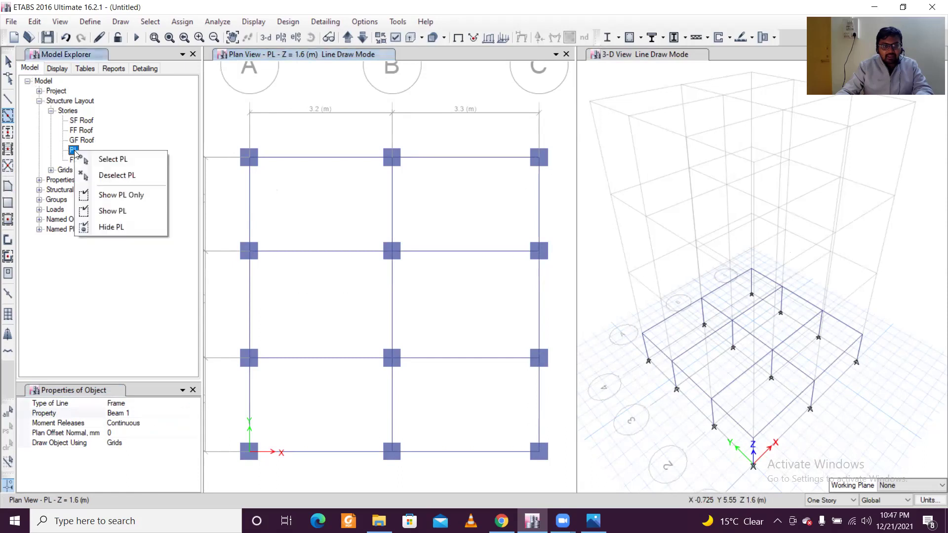
click(110, 166)
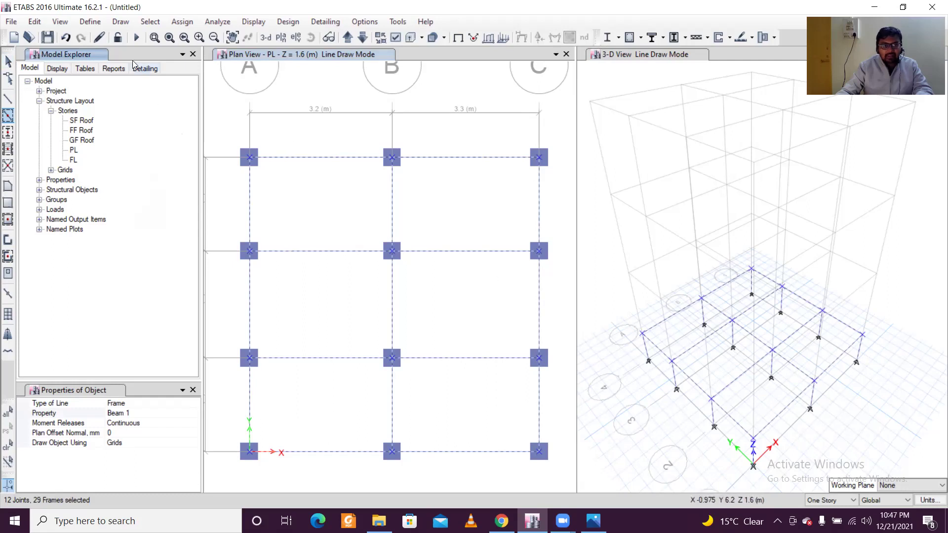
click(34, 22)
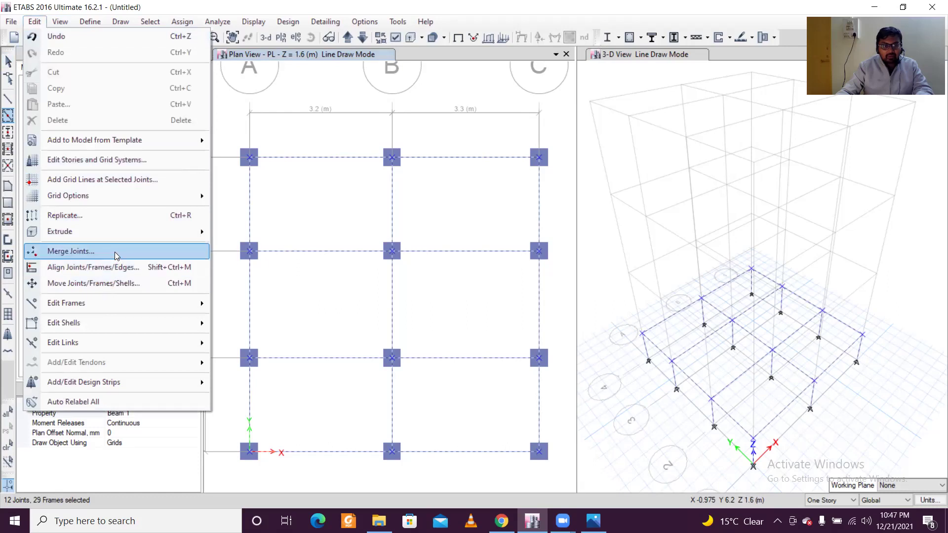
mouse_move(109, 350)
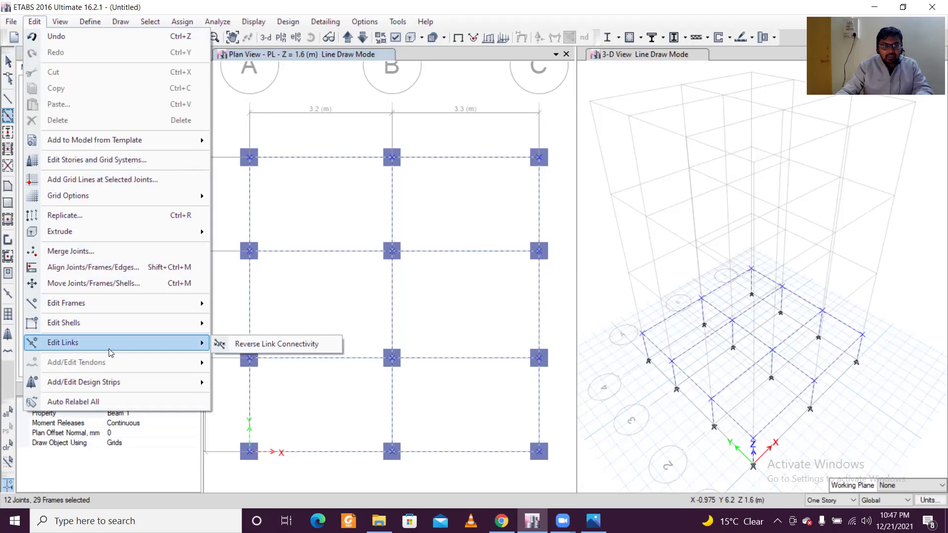
click(129, 211)
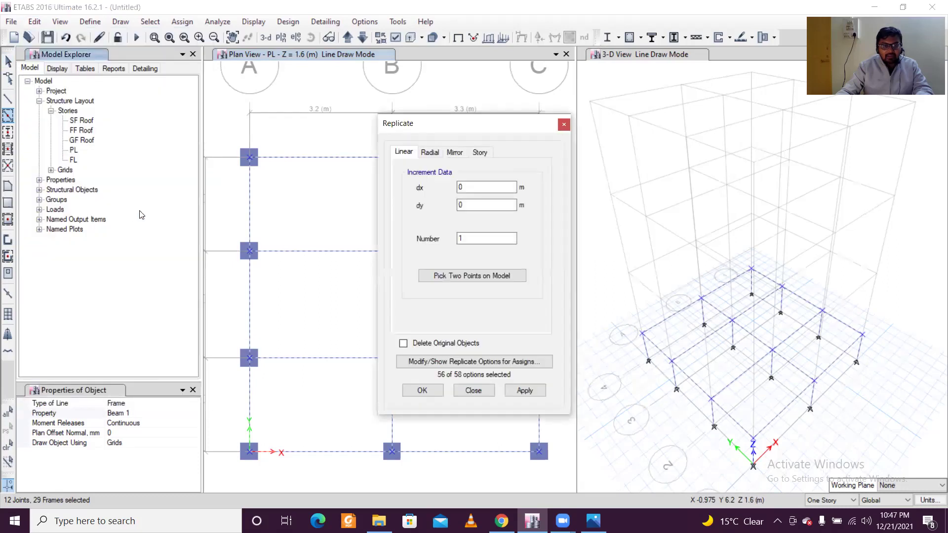
click(479, 152)
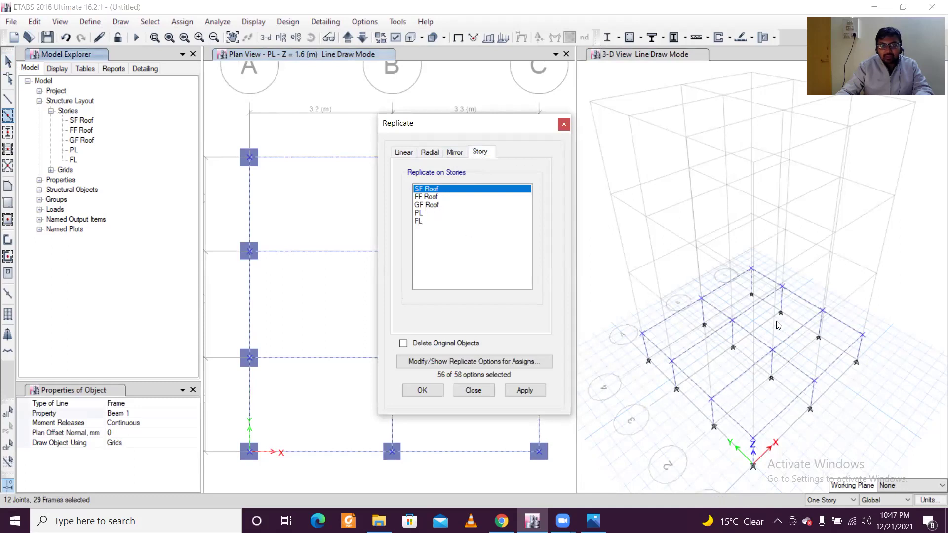
shift+click(437, 205)
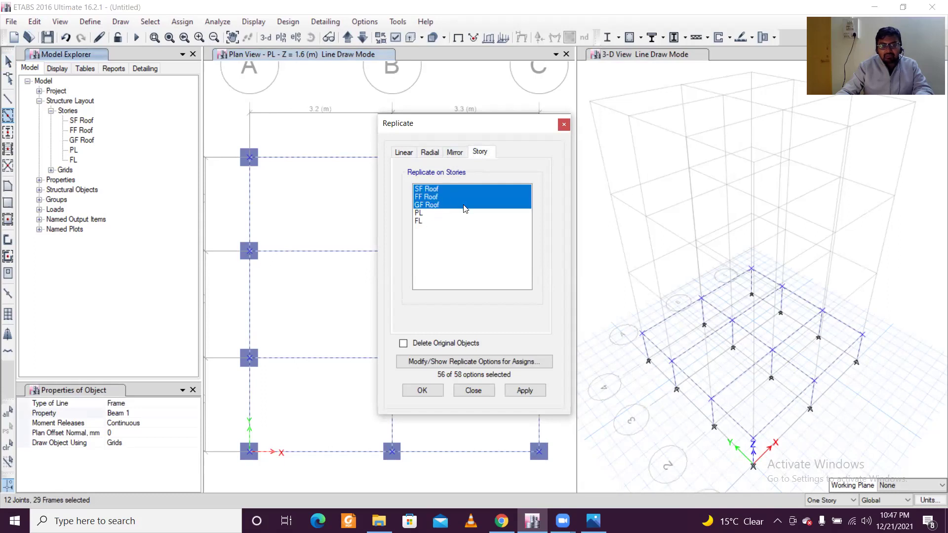
click(428, 392)
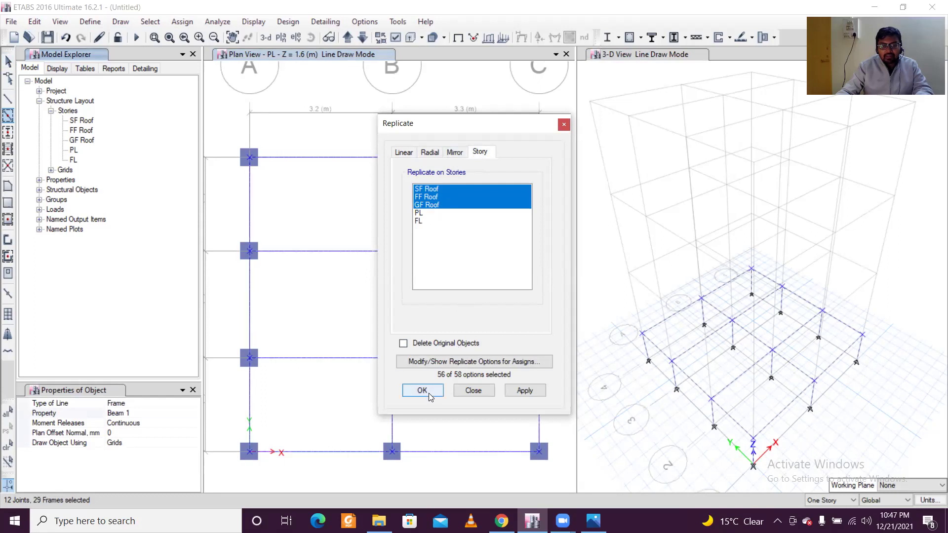
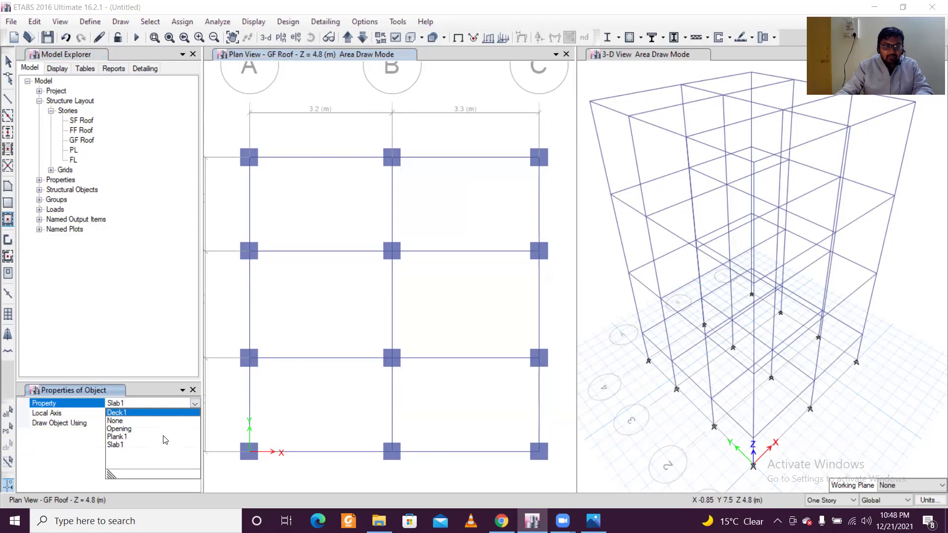
Add a new slab section property and name it Slab 150 mm.
click(95, 28)
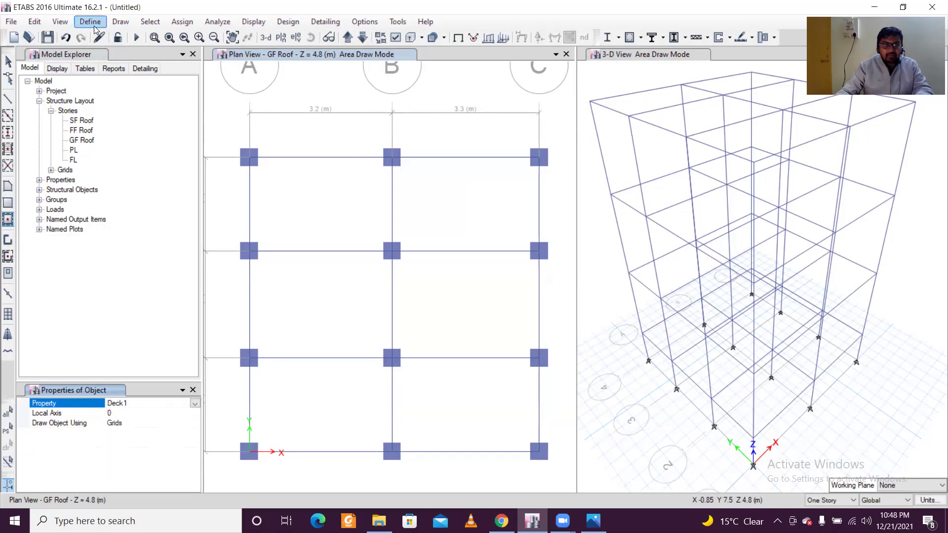
click(96, 28)
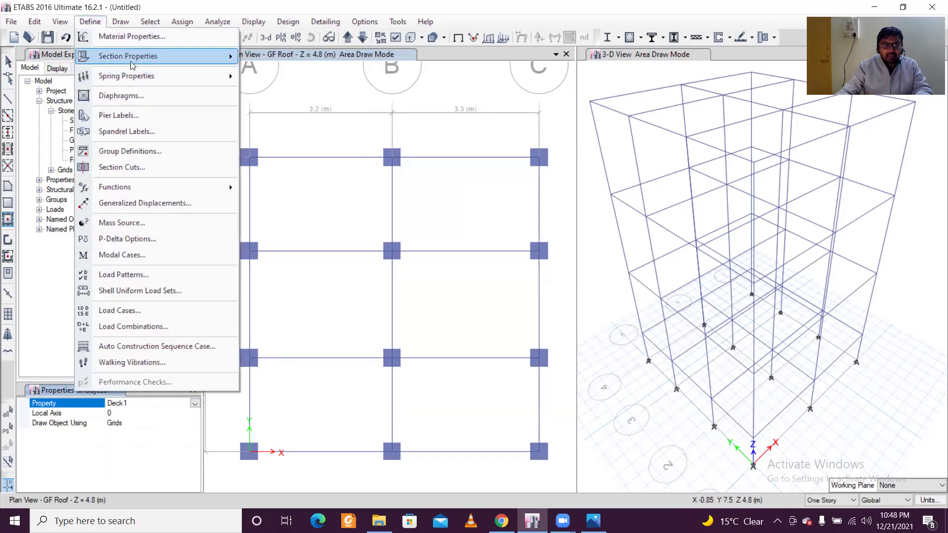
mouse_move(131, 61)
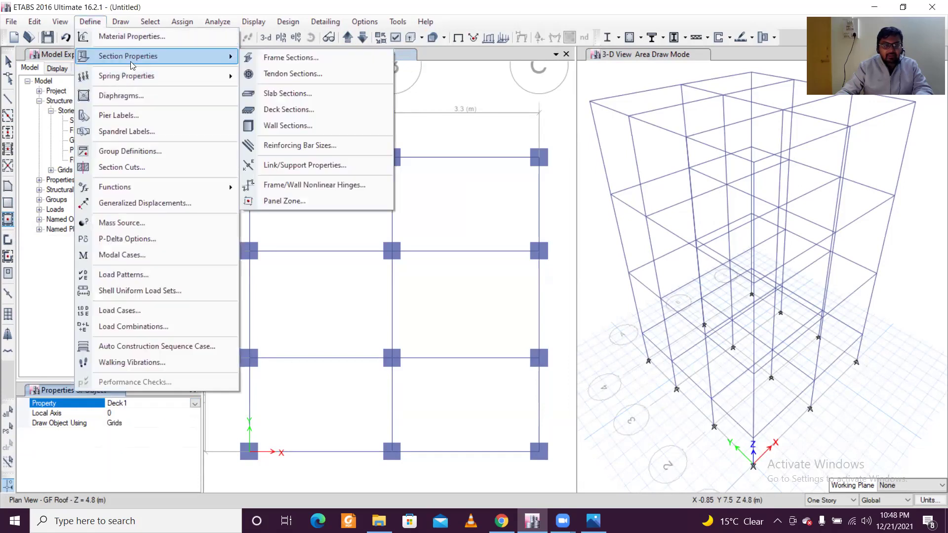
click(280, 94)
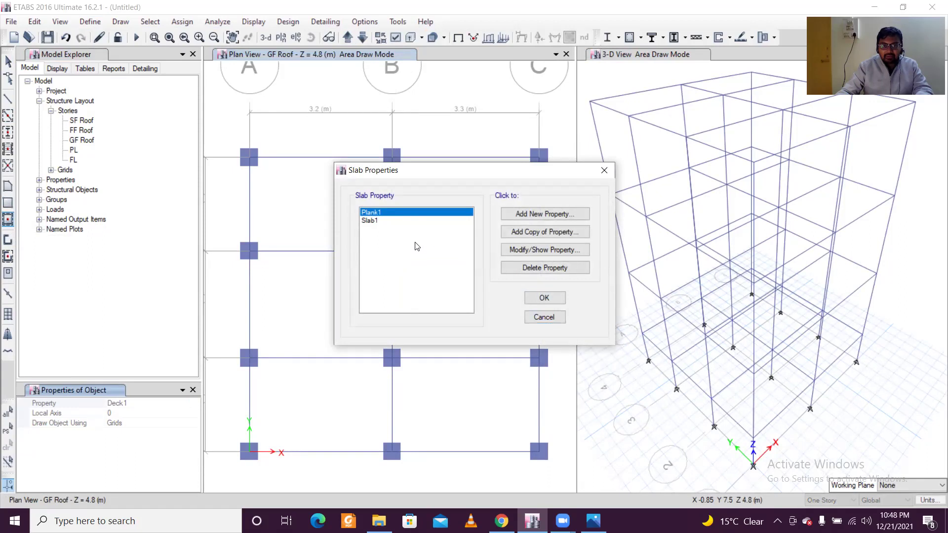
click(523, 218)
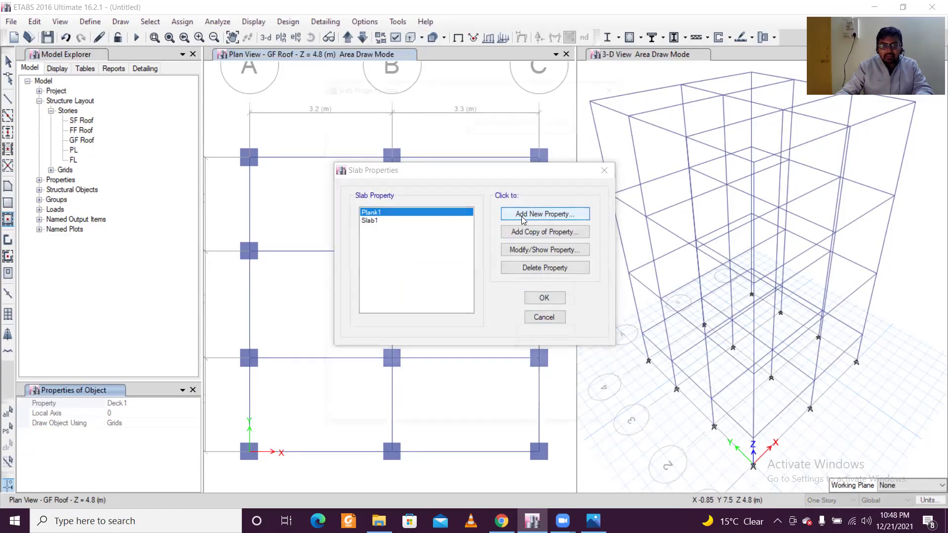
drag(508, 127, 451, 124)
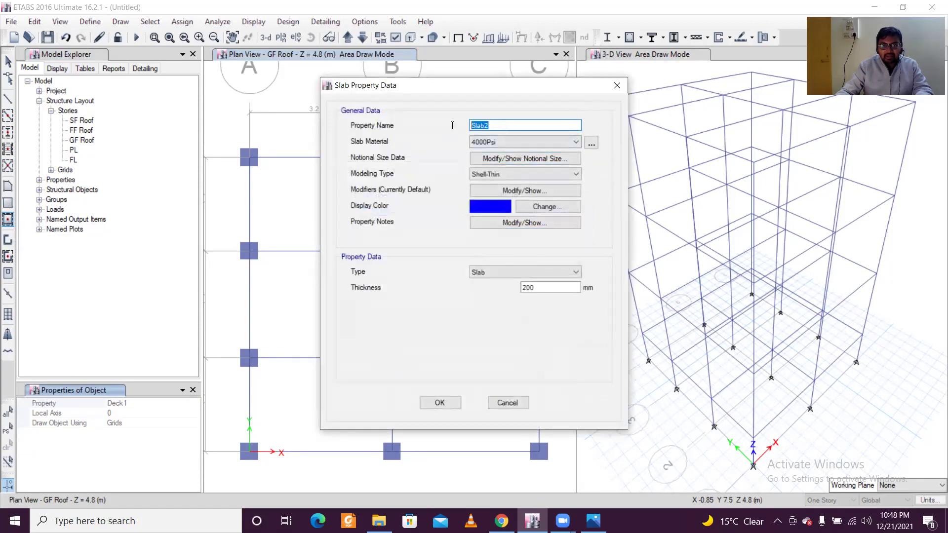
text(Slab )
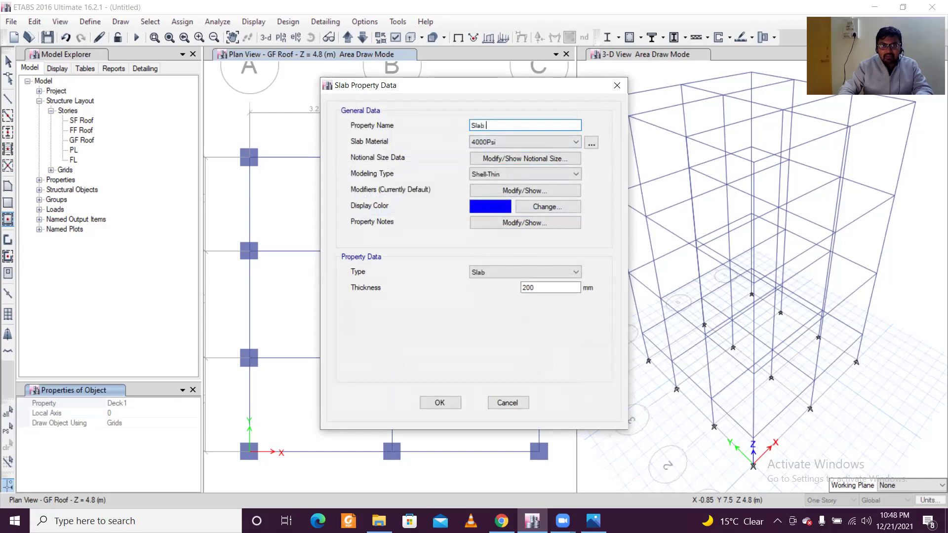
text(150 mm)
Set the new slab's material to M20 and its thickness to 150 mm, accept it and close the slab properties.
click(552, 143)
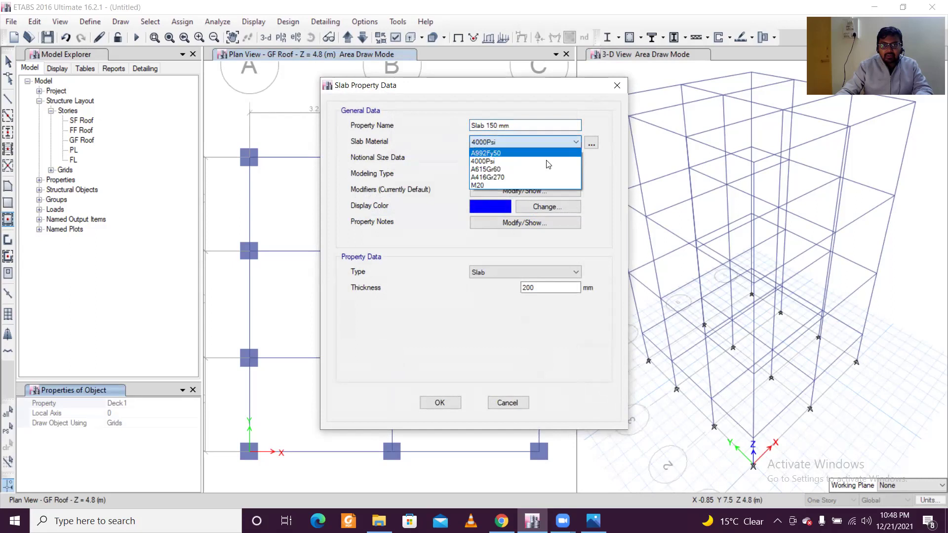
click(522, 185)
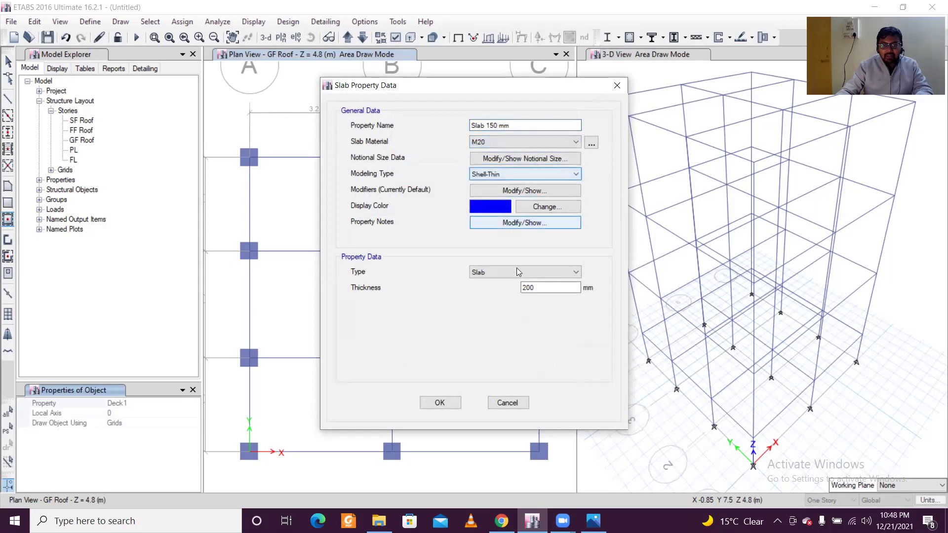
double_click(549, 287)
text(150)
click(439, 402)
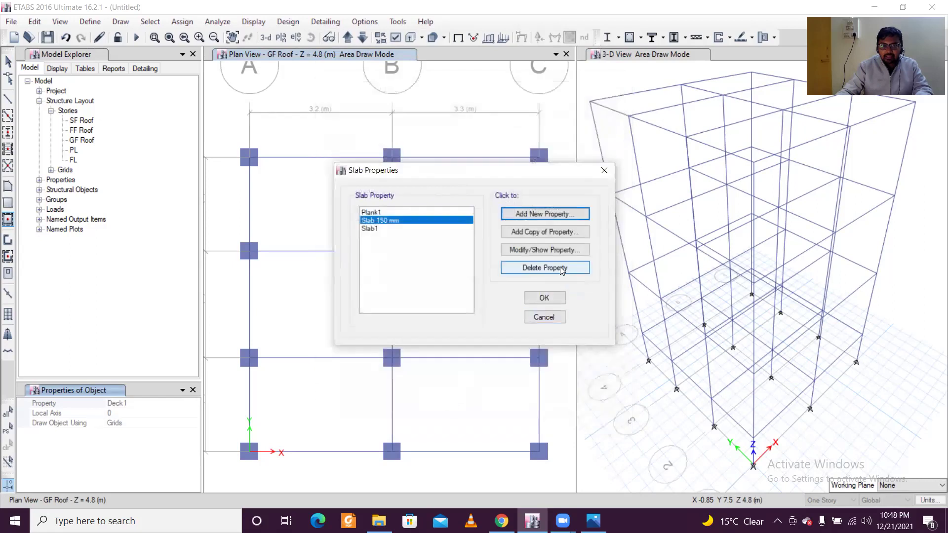
click(544, 298)
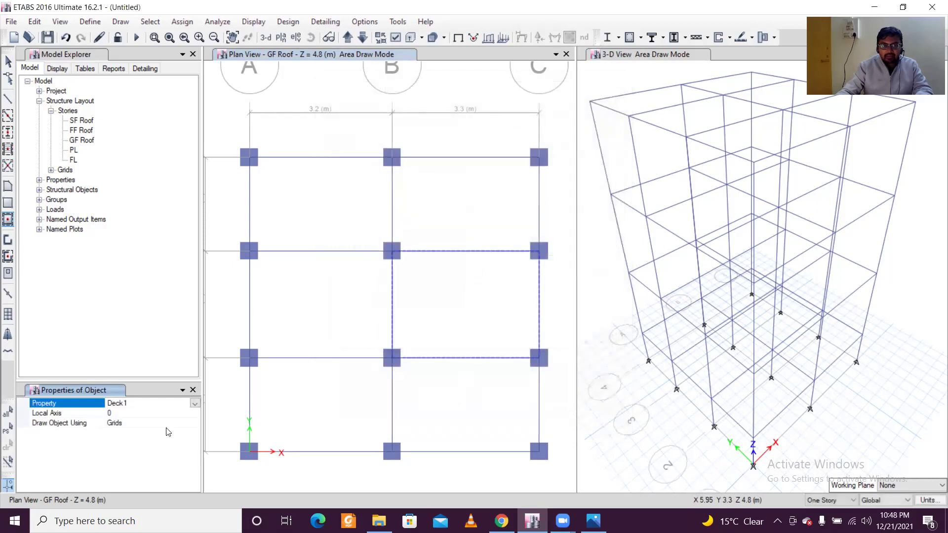
Choose Slab 150 mm as the section property for quick-drawing floor areas.
click(194, 406)
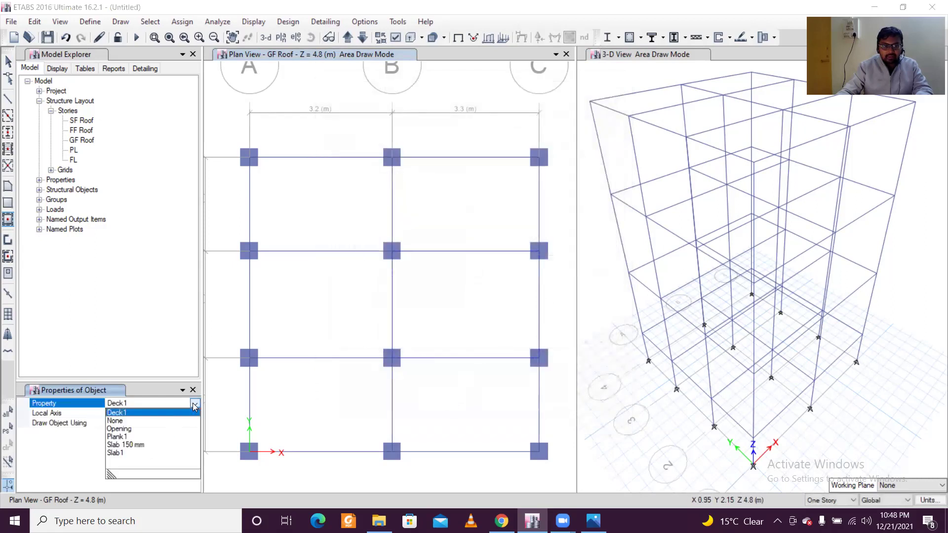
click(154, 350)
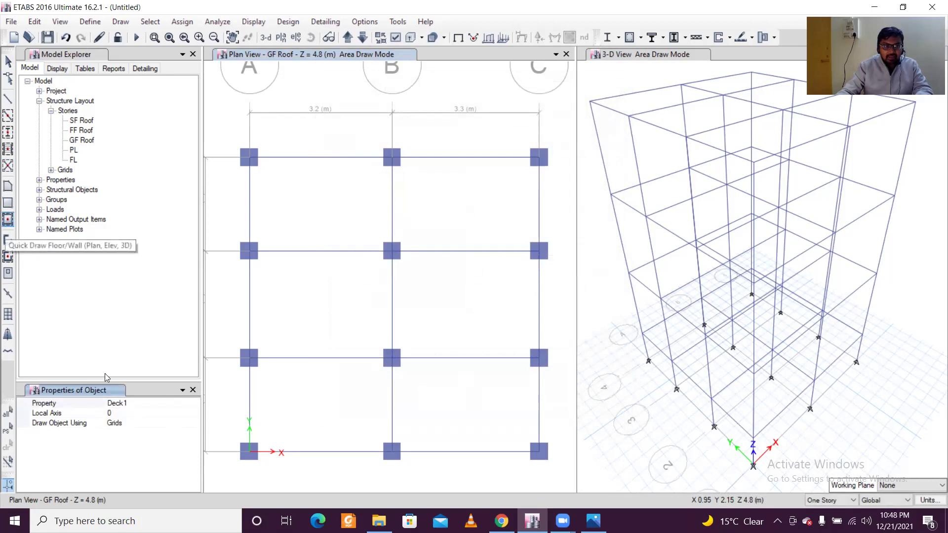
click(167, 412)
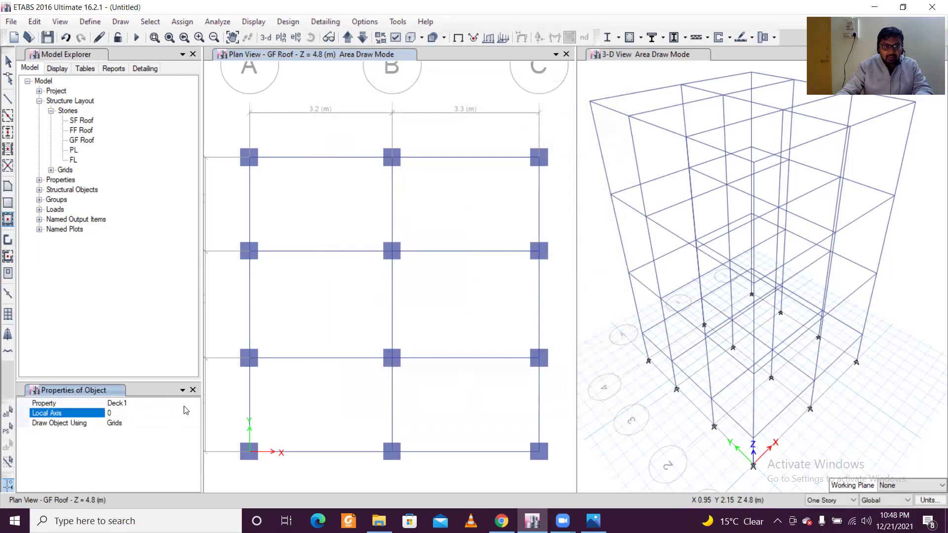
click(192, 403)
click(196, 404)
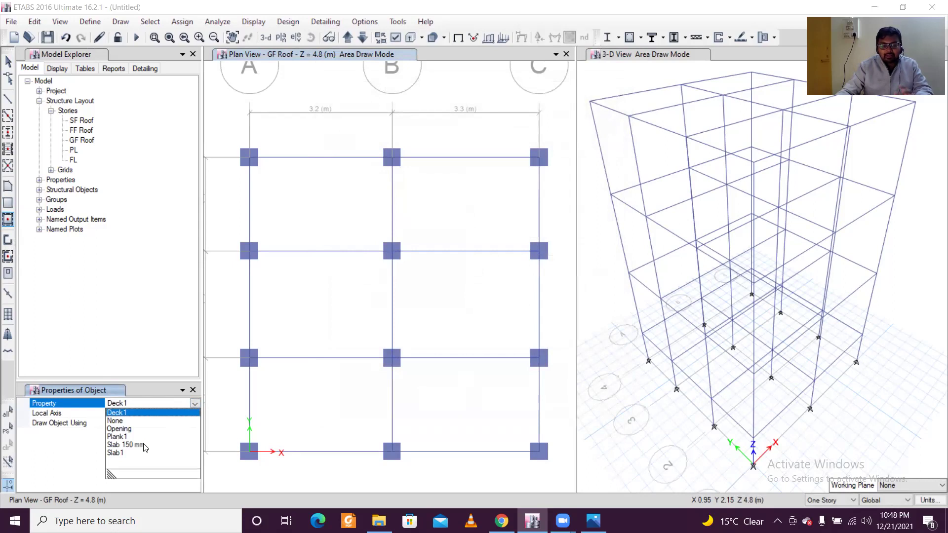
click(125, 445)
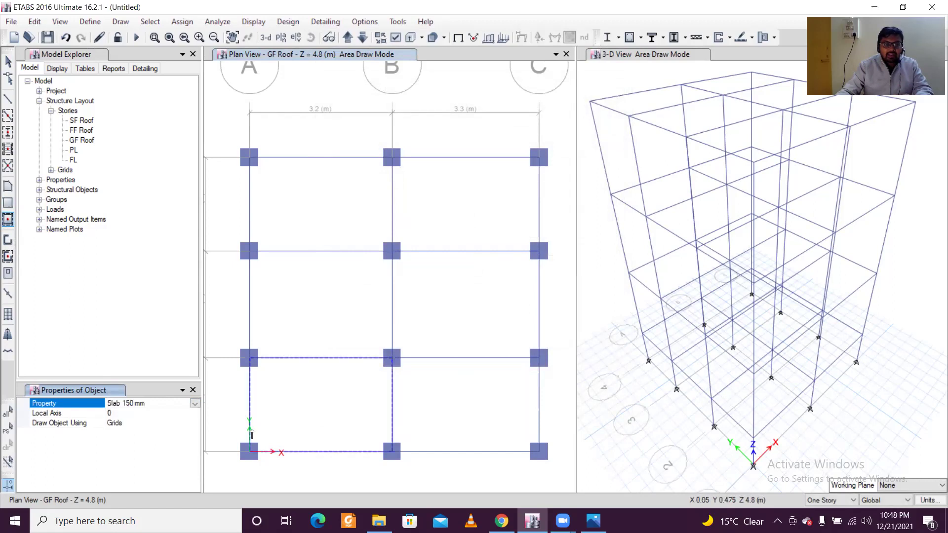
Try drawing a slab in the A-B, 1-2 bay with One Story and with All Stories scope, undoing each attempt.
click(285, 417)
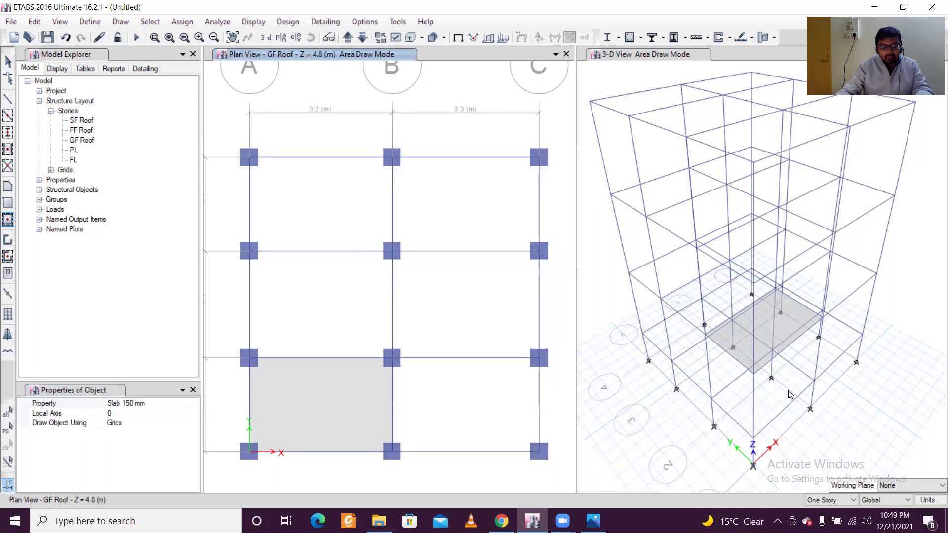
key(ctrl+z)
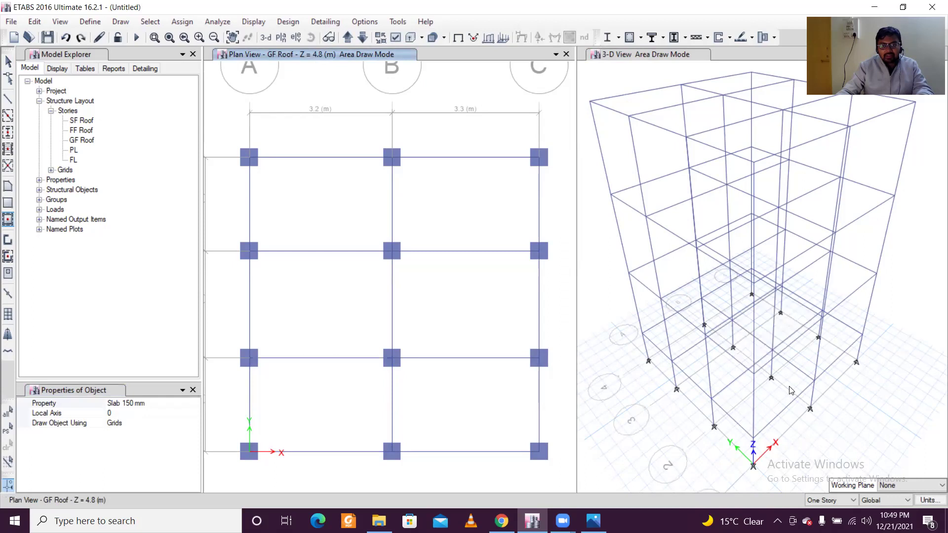
click(842, 501)
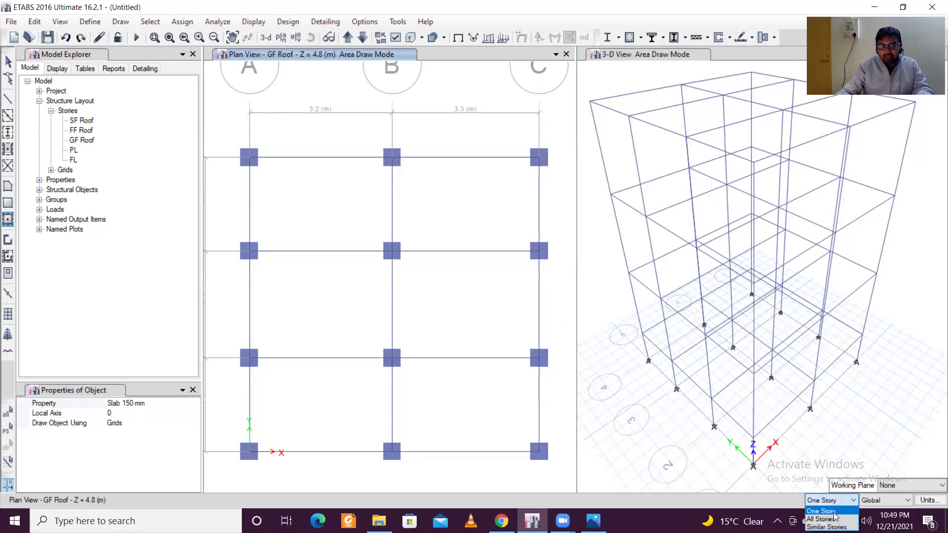
click(835, 518)
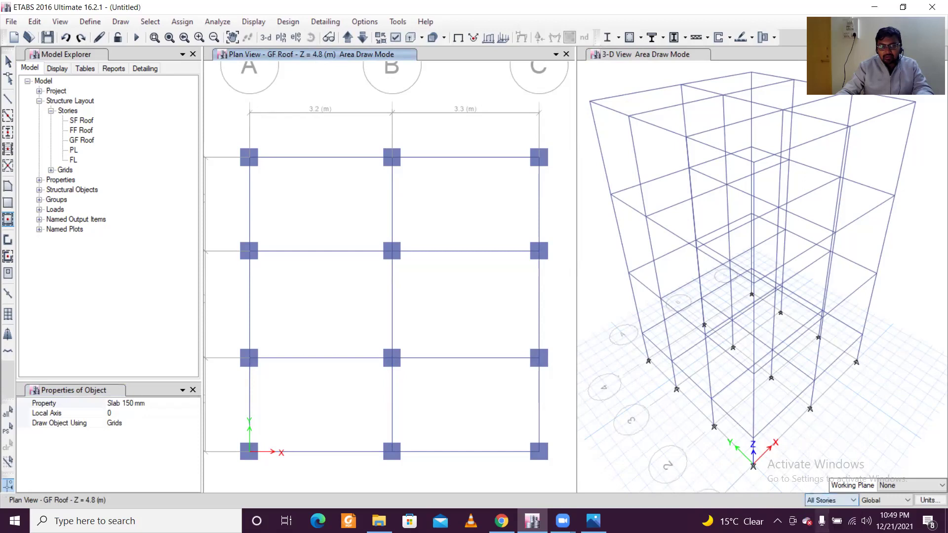
click(289, 397)
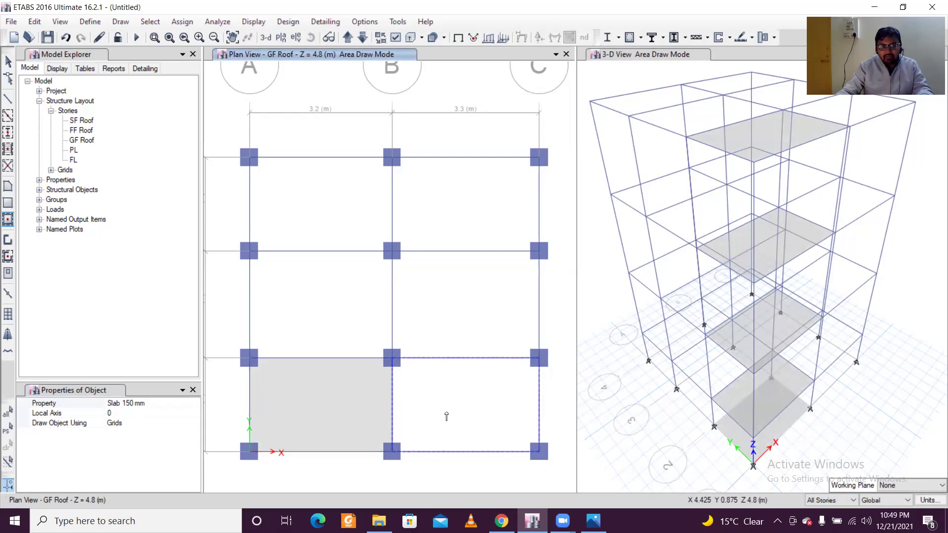
key(ctrl+z)
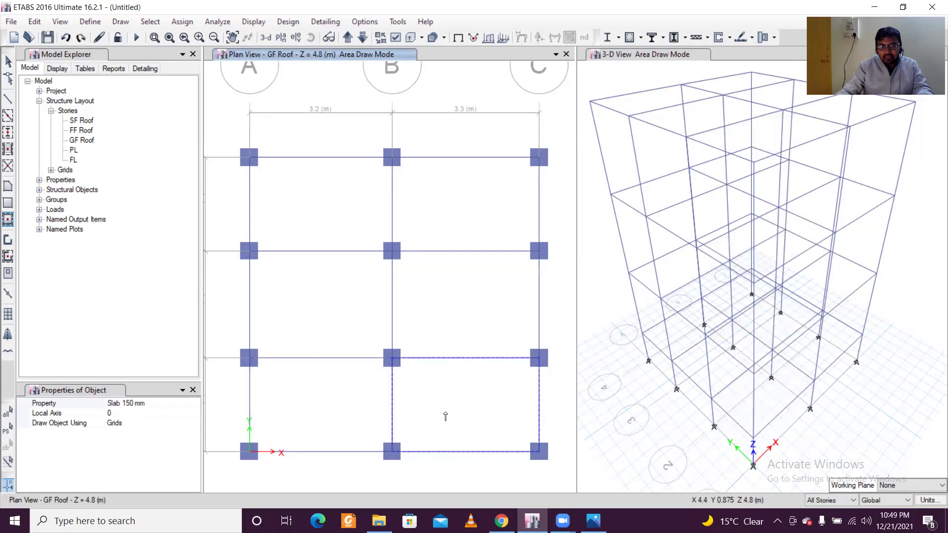
Switch the drawing scope to Similar Stories.
click(849, 497)
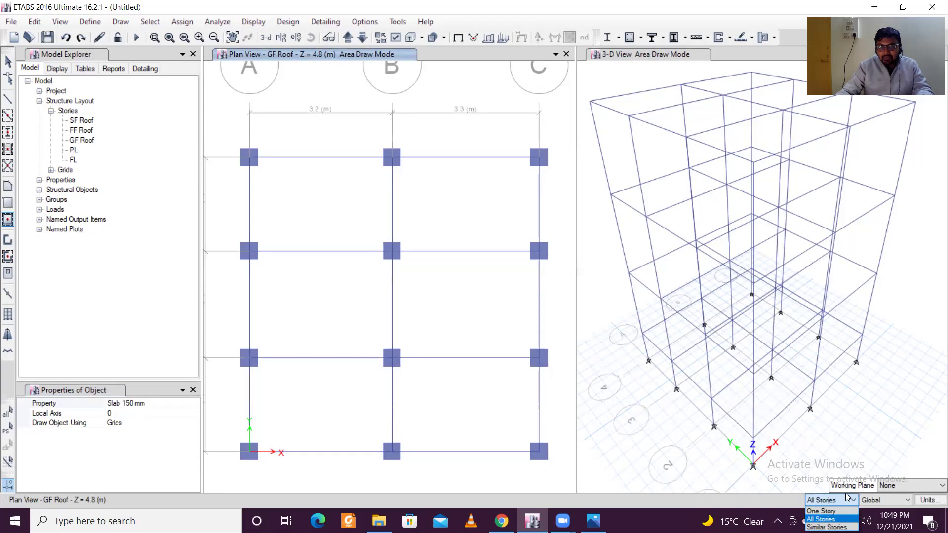
key(Down)
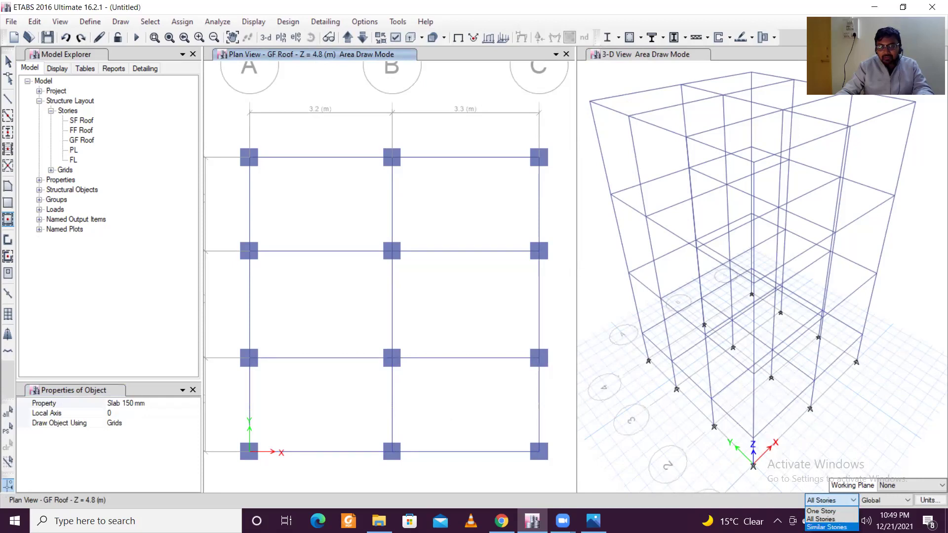
key(Return)
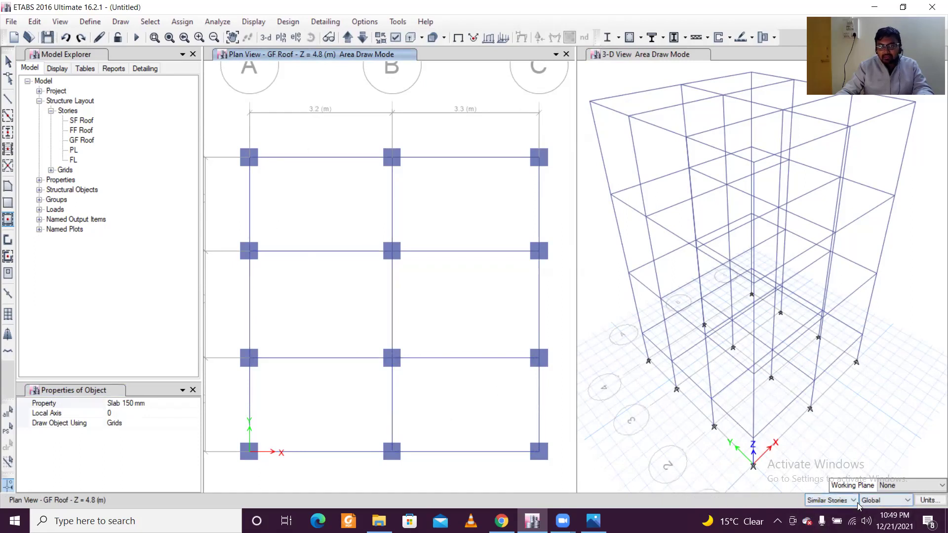
Open the story data for modification and make GF Roof a master story.
click(36, 22)
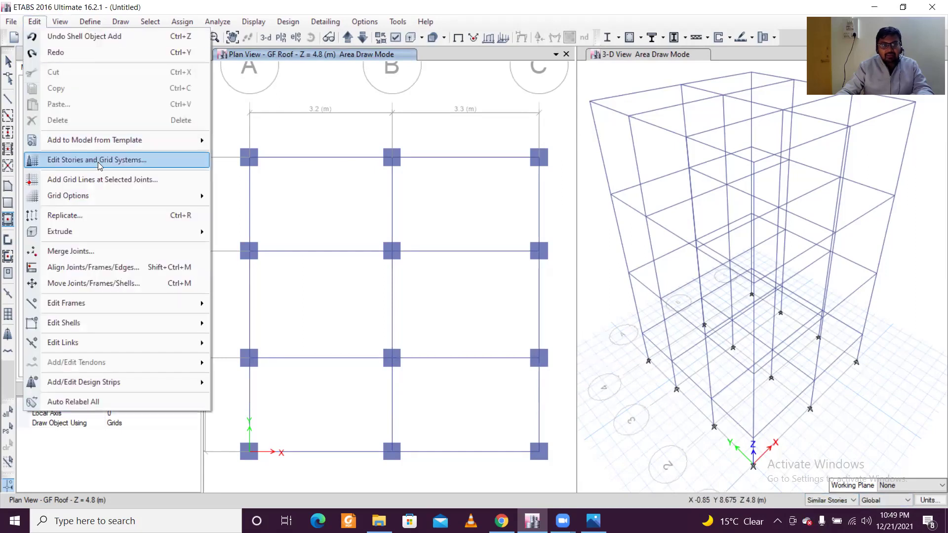
click(98, 161)
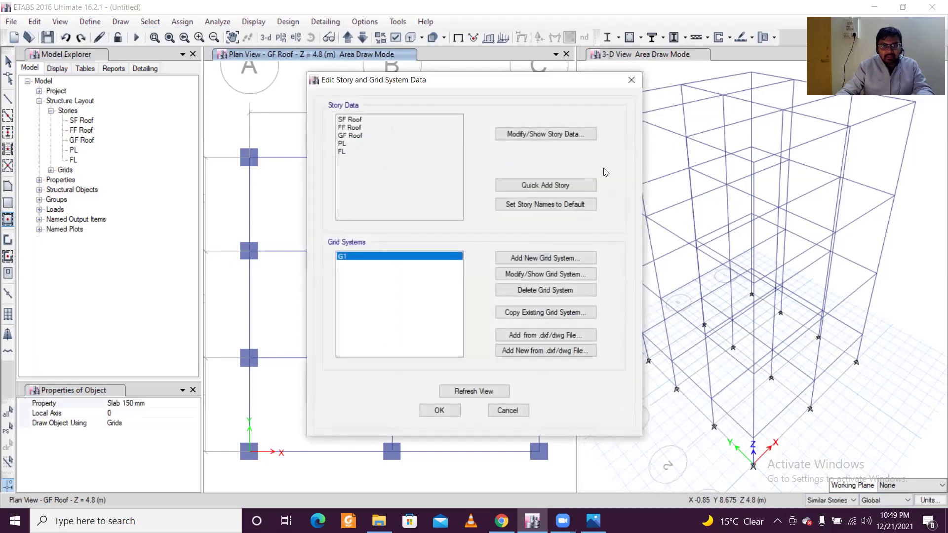
click(575, 132)
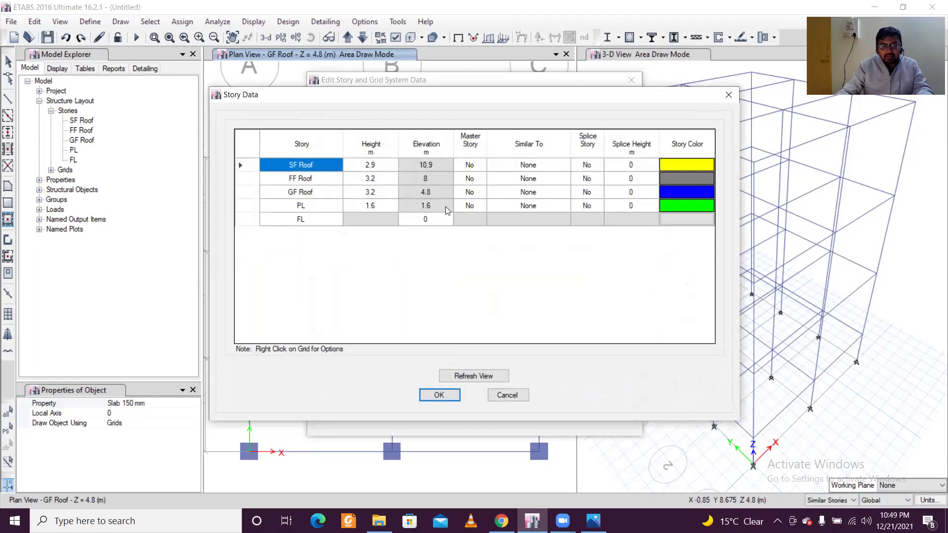
click(333, 193)
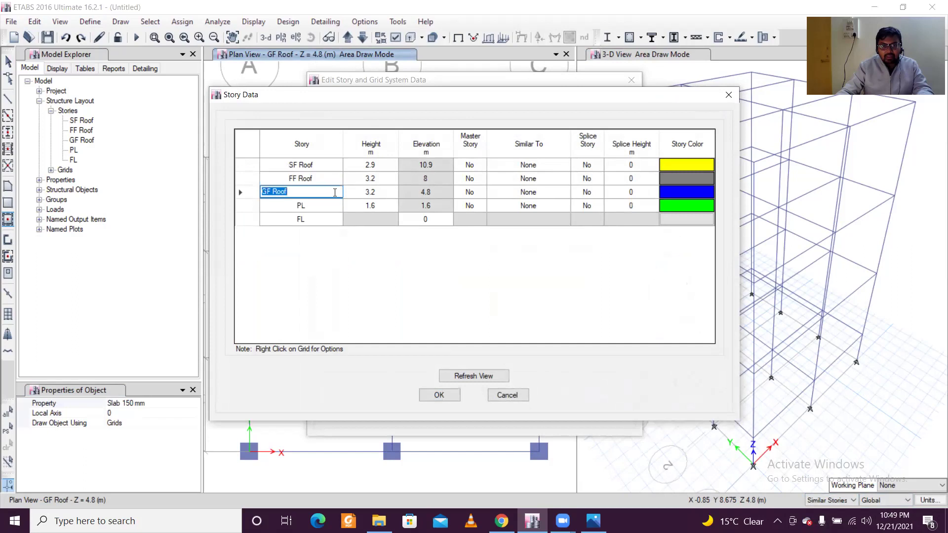
click(483, 193)
click(482, 192)
click(478, 202)
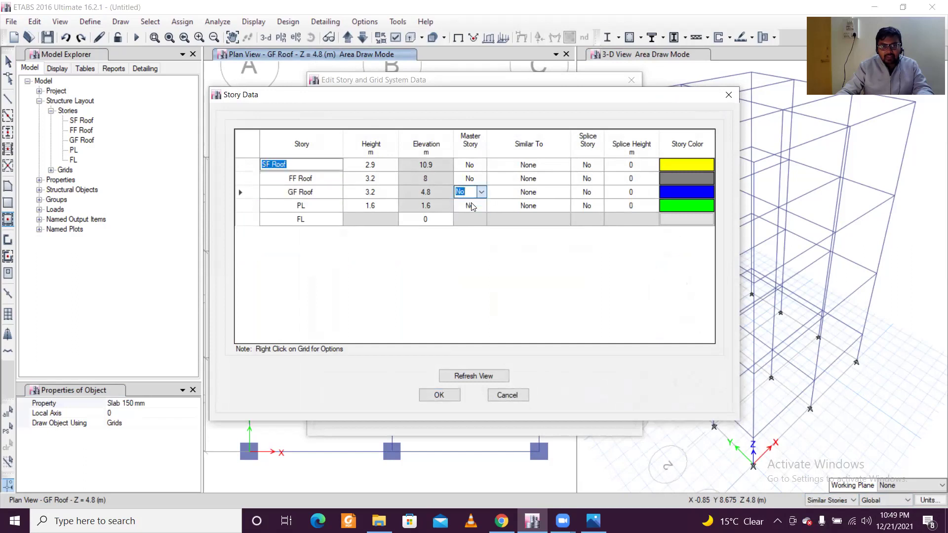
Make FF Roof and SF Roof similar to GF Roof and accept the story and grid data.
click(568, 179)
click(563, 179)
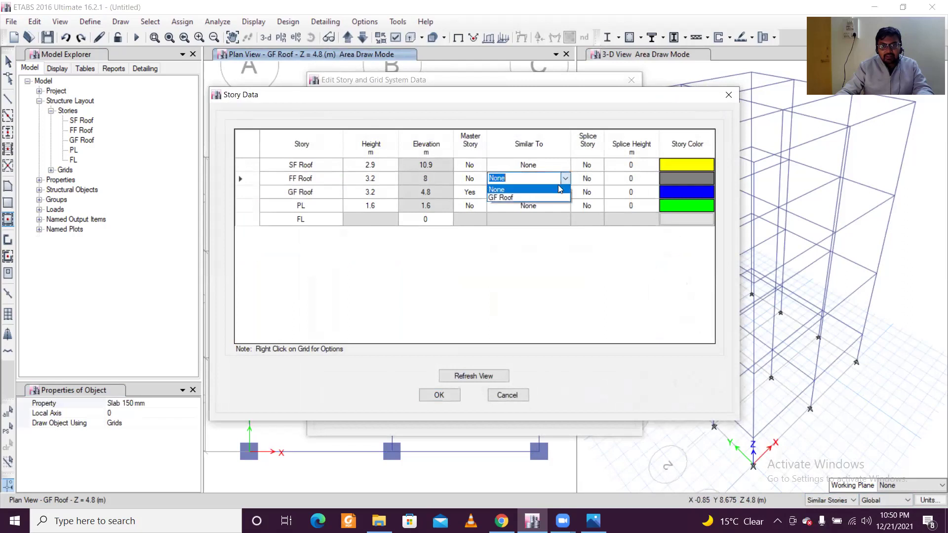
click(542, 197)
click(567, 164)
click(566, 164)
click(530, 183)
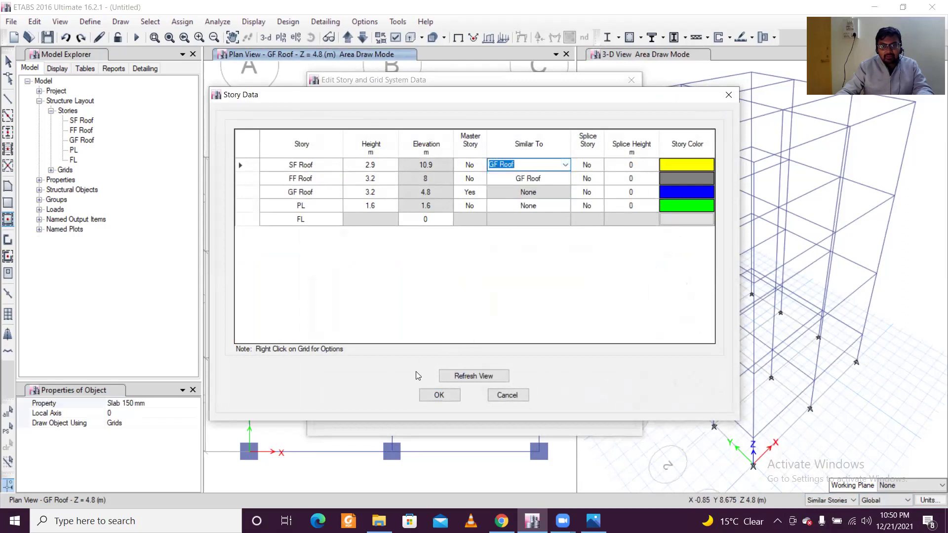
click(434, 396)
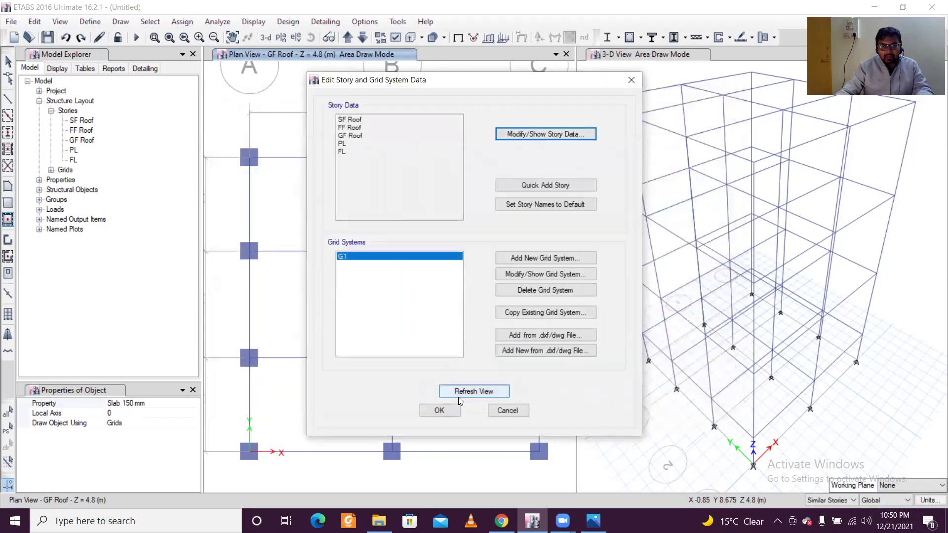
click(440, 411)
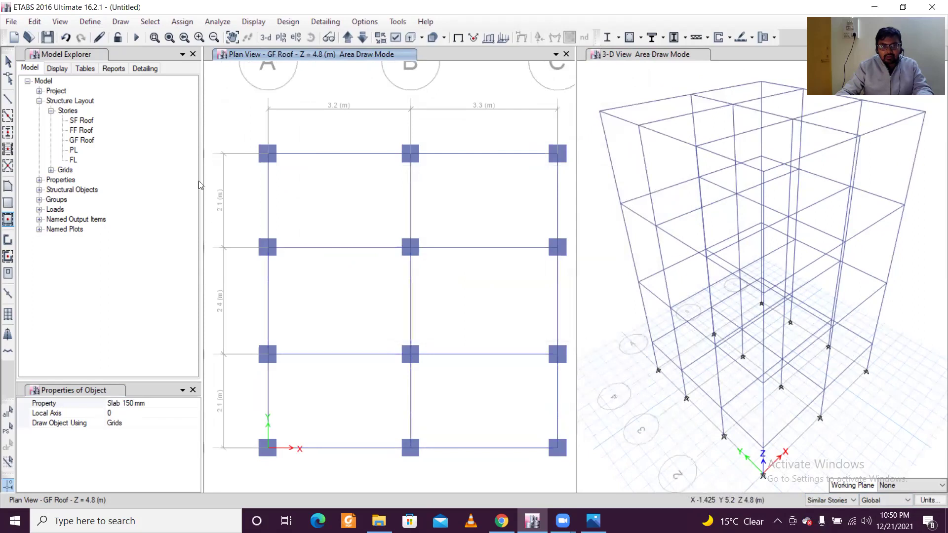
Quick-draw Slab 150 mm floors in all six bays of the GF Roof plan, applied to the similar stories.
click(355, 393)
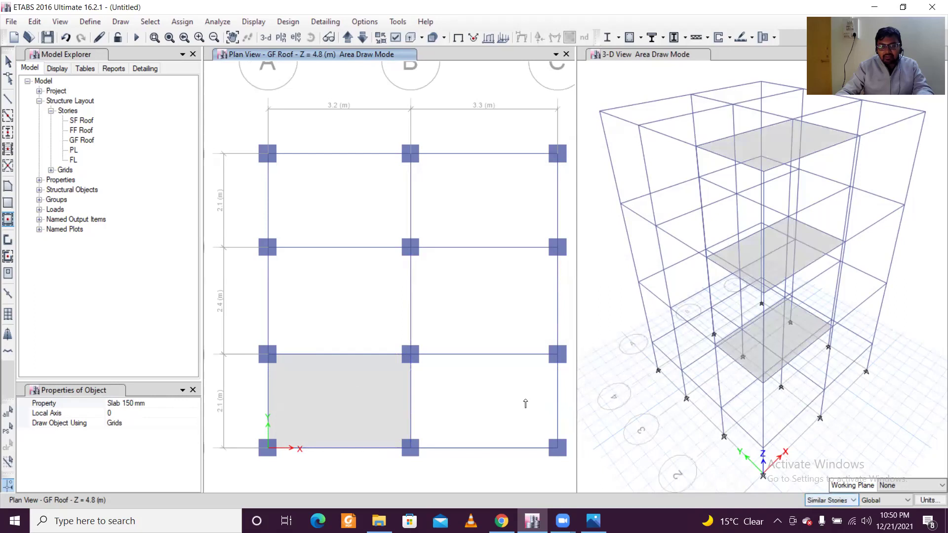
click(502, 383)
click(469, 271)
click(309, 265)
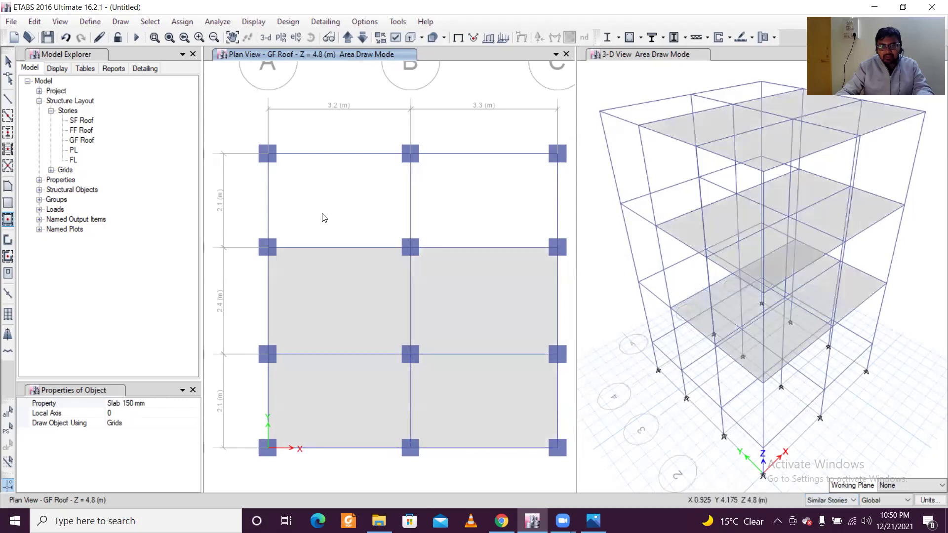
click(324, 218)
click(463, 220)
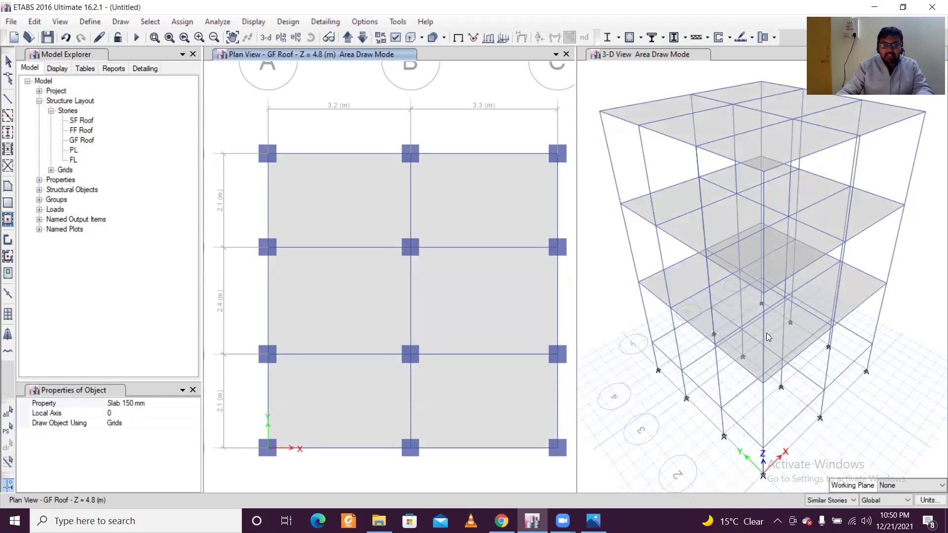
scroll(458, 311, down, 3)
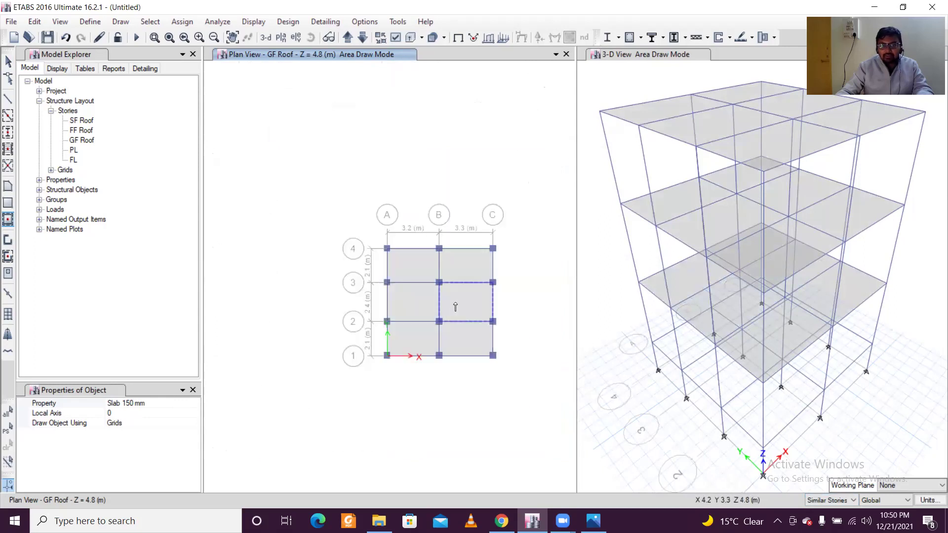
scroll(455, 307, up, 3)
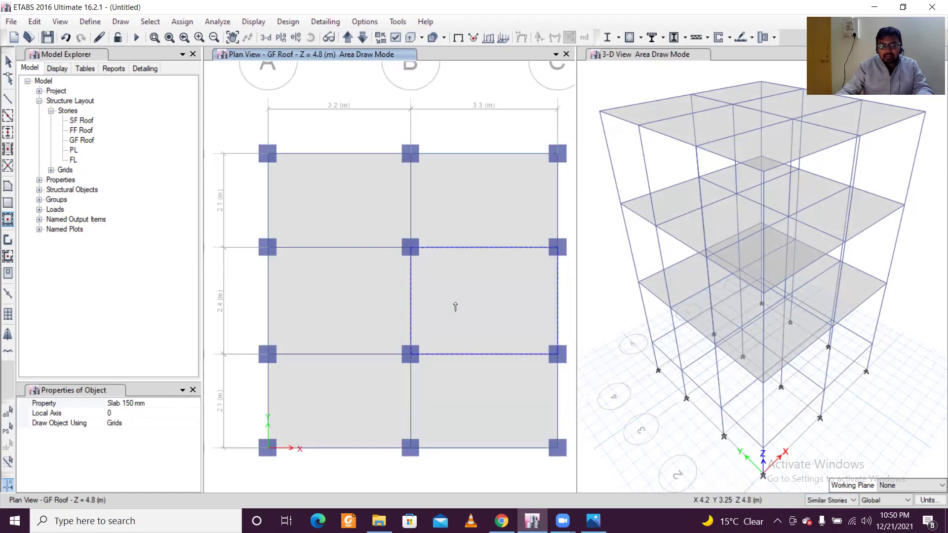
click(655, 424)
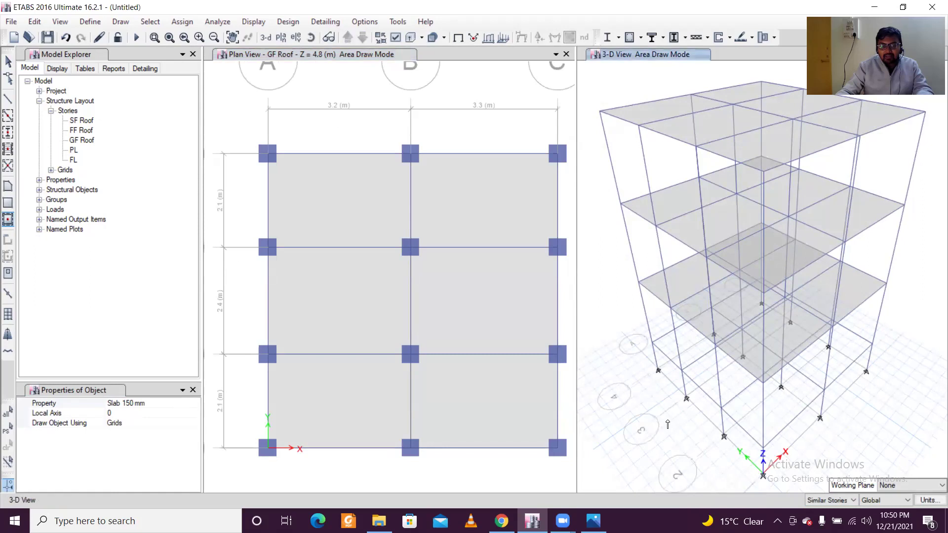